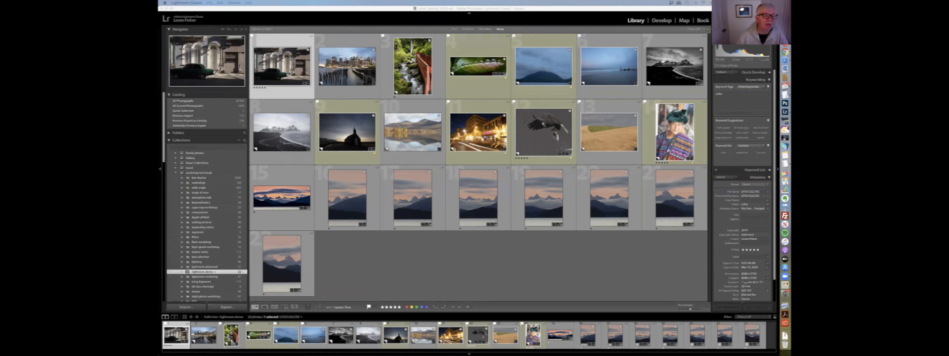
- Show All Photographs in the catalog and open the green car photo in loupe view
{"action": "left_click", "coordinate": [191, 101]}
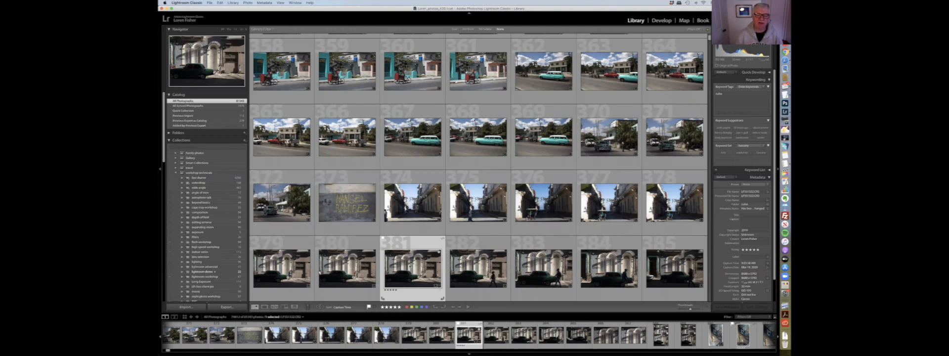
{"action": "double_click", "coordinate": [415, 254]}
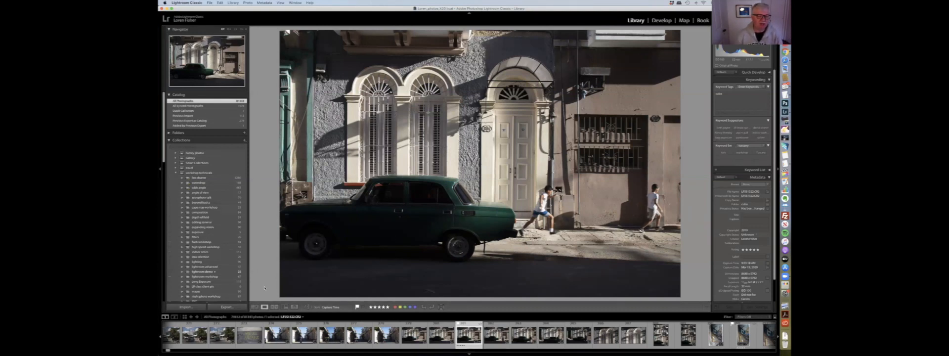
- Preview the EOS_DIGITAL card's photos with subfolders included in the import dialog, then cancel it
{"action": "left_click", "coordinate": [193, 307]}
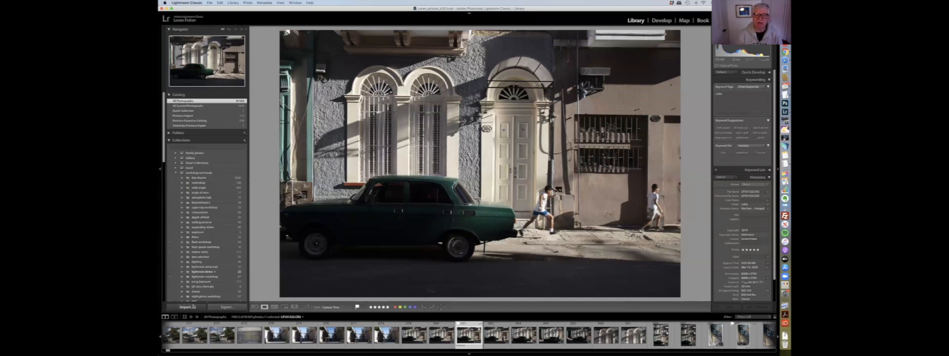
{"action": "left_click", "coordinate": [194, 306]}
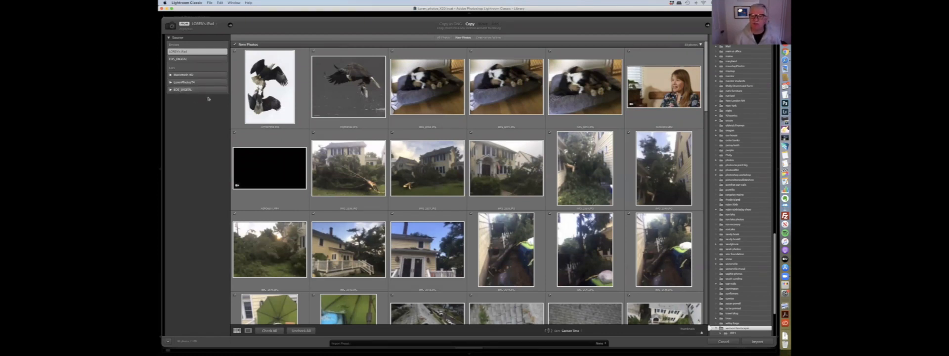
{"action": "left_click", "coordinate": [190, 90]}
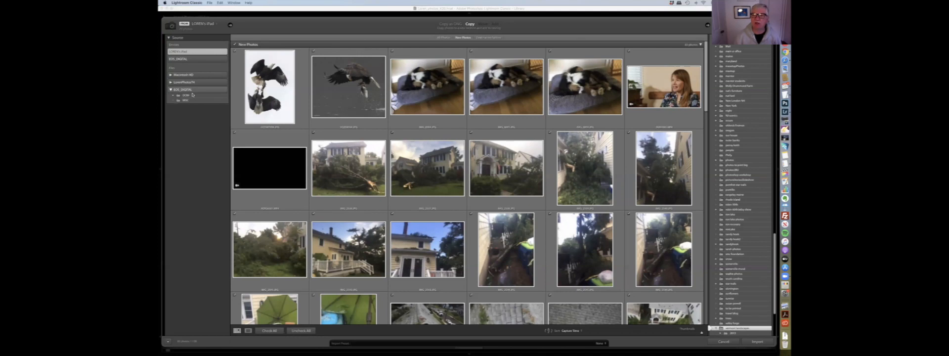
{"action": "left_click", "coordinate": [193, 90]}
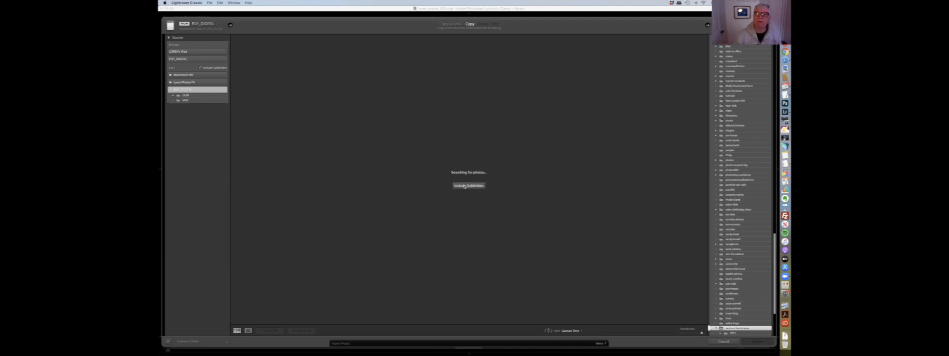
{"action": "left_click", "coordinate": [467, 186]}
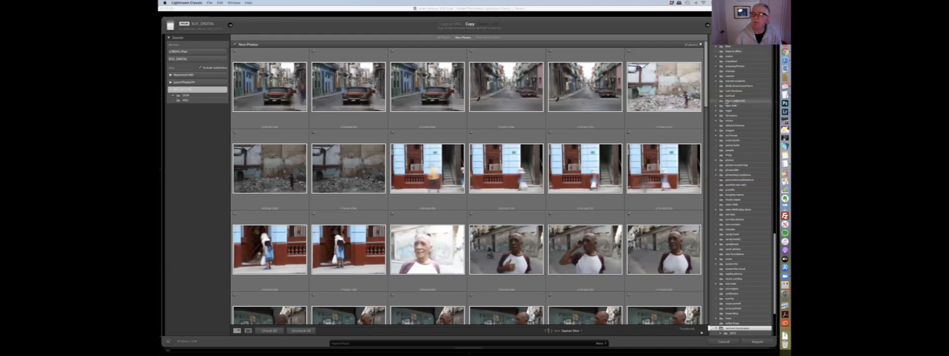
{"action": "scroll", "coordinate": [741, 187], "scroll_direction": "up", "scroll_amount": 8}
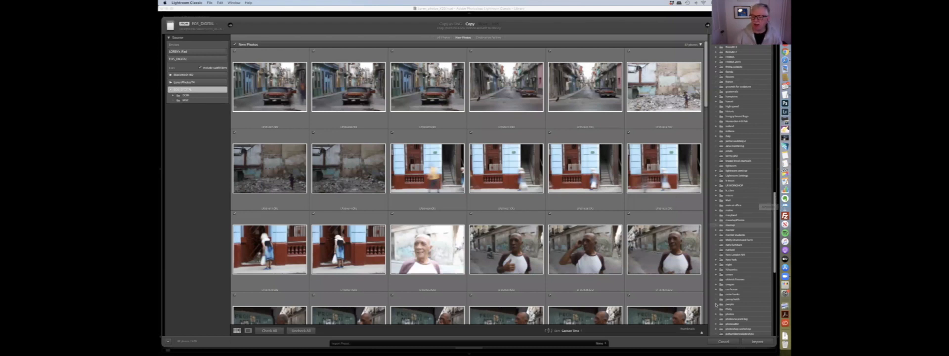
{"action": "left_click", "coordinate": [724, 342]}
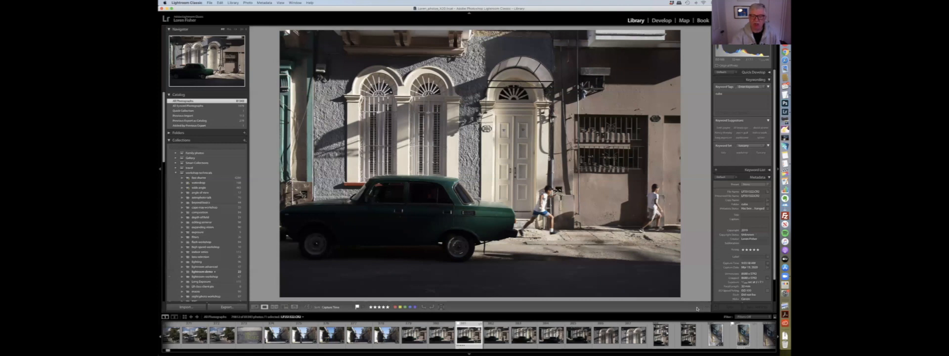
- Return to grid view and preview the EOS_DIGITAL card again with subfolders included, then cancel the import
{"action": "key", "text": "g"}
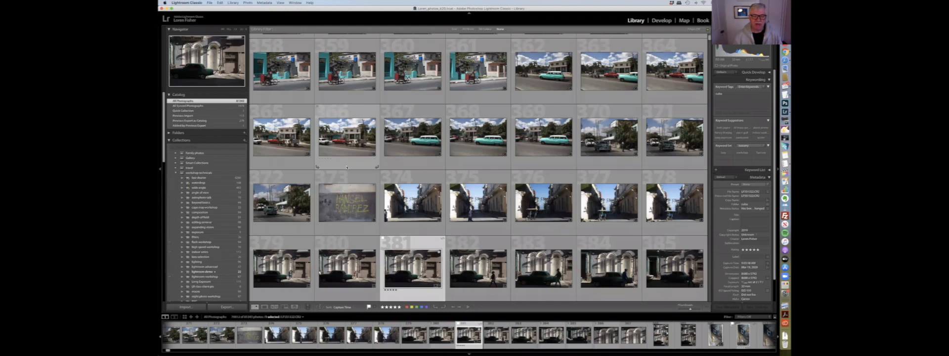
{"action": "left_click", "coordinate": [184, 308]}
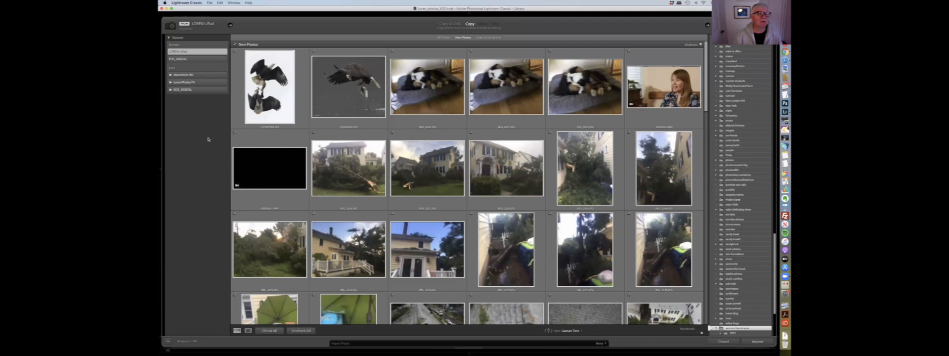
{"action": "left_click", "coordinate": [190, 90]}
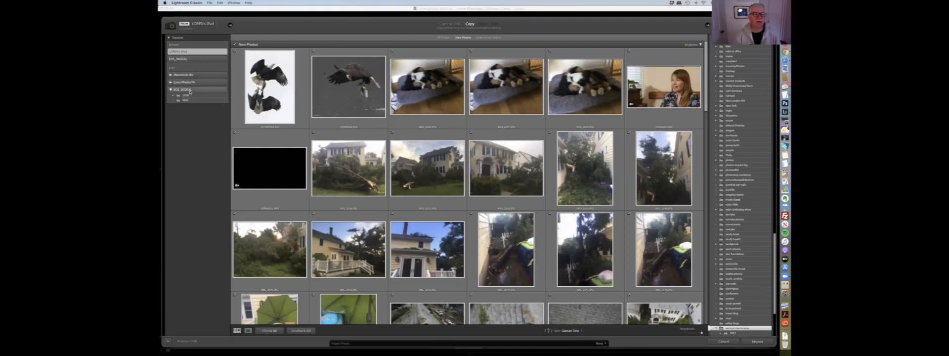
{"action": "left_click", "coordinate": [190, 90]}
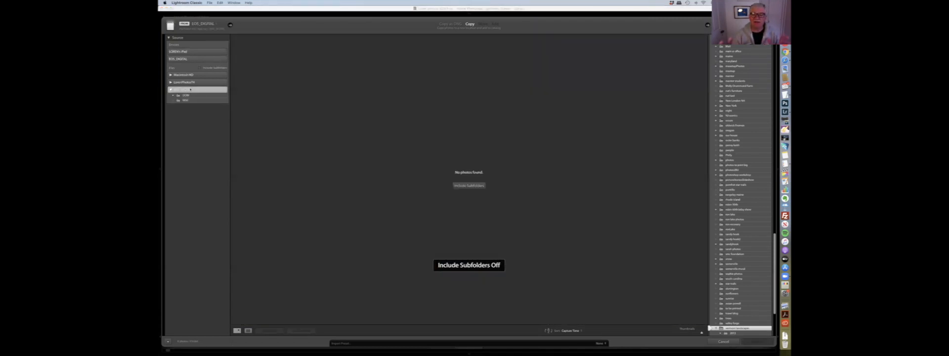
{"action": "left_click", "coordinate": [466, 186]}
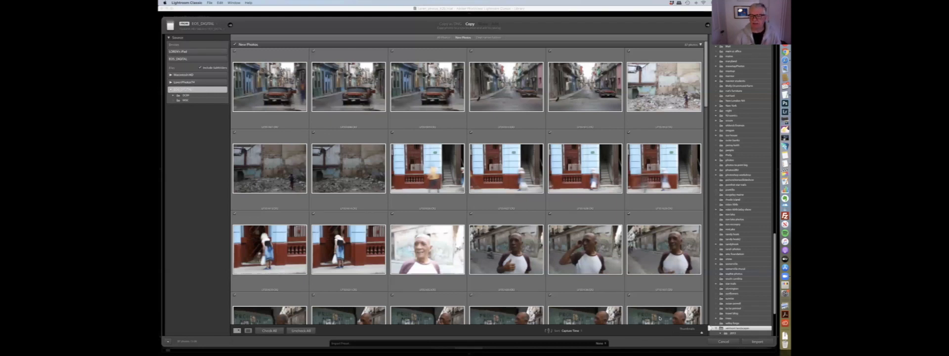
{"action": "left_click", "coordinate": [724, 341]}
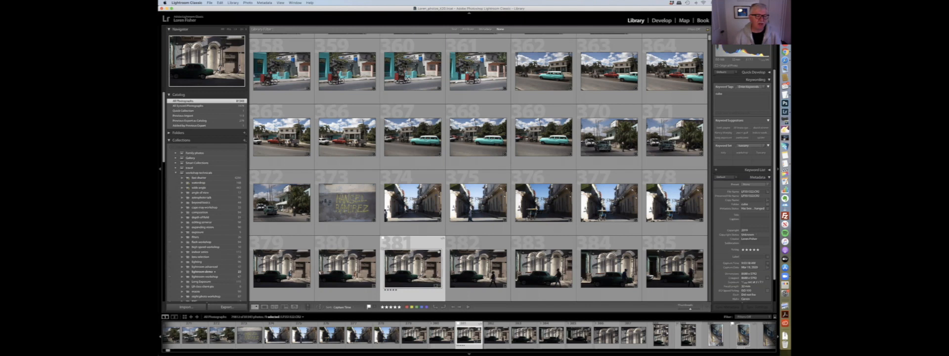
- Open the import dialog and select the DCIM folder on the EOS_DIGITAL card as the source
{"action": "left_click", "coordinate": [193, 308]}
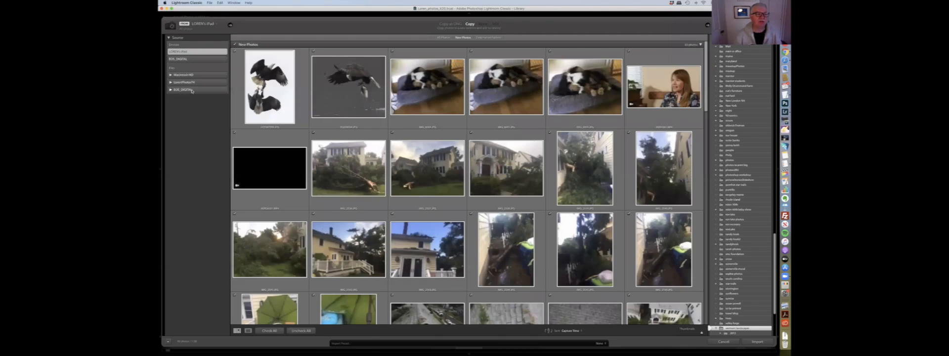
{"action": "left_click", "coordinate": [192, 91]}
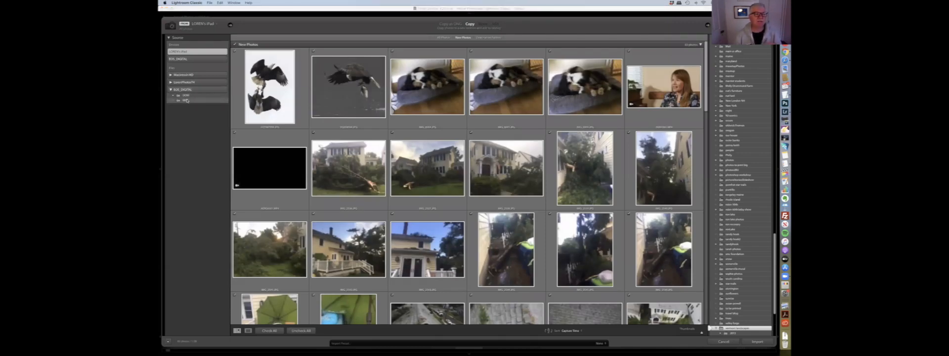
{"action": "left_click", "coordinate": [186, 100]}
{"action": "left_click", "coordinate": [208, 95]}
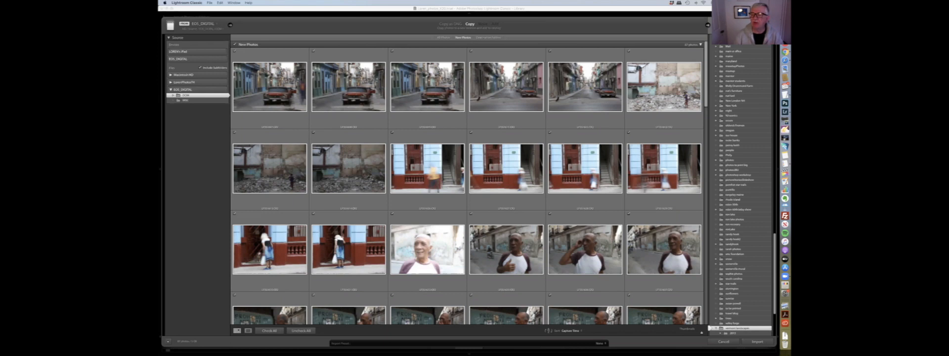
- Pick a destination folder in the import destination folder list
{"action": "scroll", "coordinate": [743, 68], "scroll_direction": "up", "scroll_amount": 10}
{"action": "scroll", "coordinate": [744, 67], "scroll_direction": "up", "scroll_amount": 10}
{"action": "scroll", "coordinate": [743, 67], "scroll_direction": "up", "scroll_amount": 5}
{"action": "scroll", "coordinate": [744, 67], "scroll_direction": "up", "scroll_amount": 5}
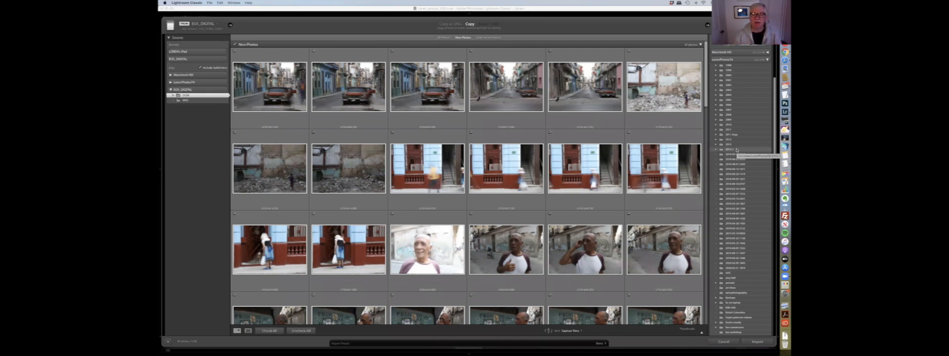
{"action": "scroll", "coordinate": [737, 150], "scroll_direction": "down", "scroll_amount": 5}
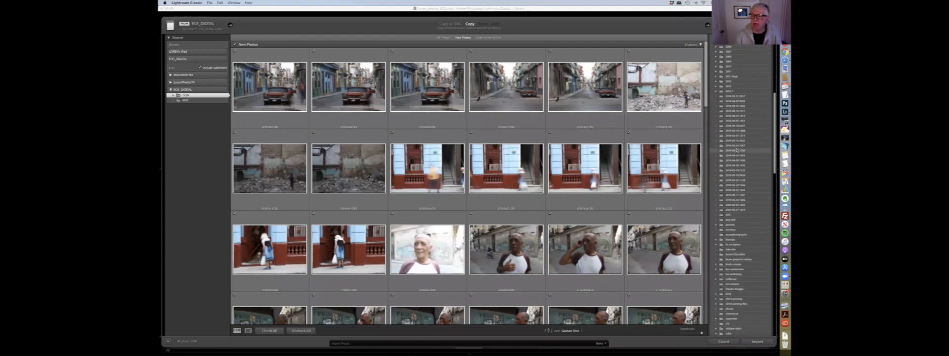
{"action": "scroll", "coordinate": [737, 150], "scroll_direction": "down", "scroll_amount": 6}
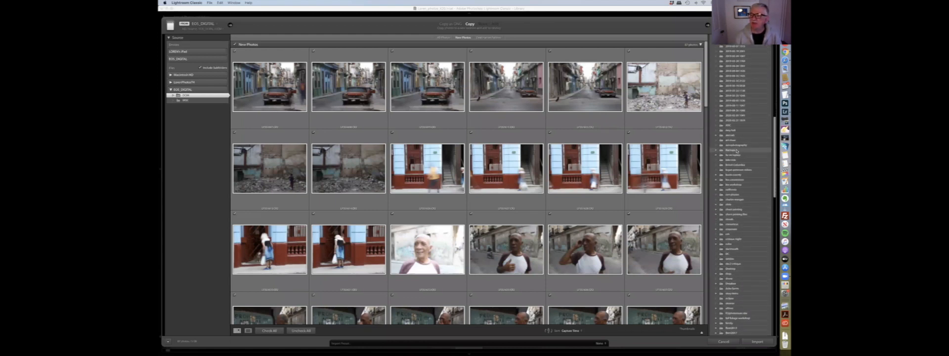
{"action": "scroll", "coordinate": [737, 150], "scroll_direction": "down", "scroll_amount": 3}
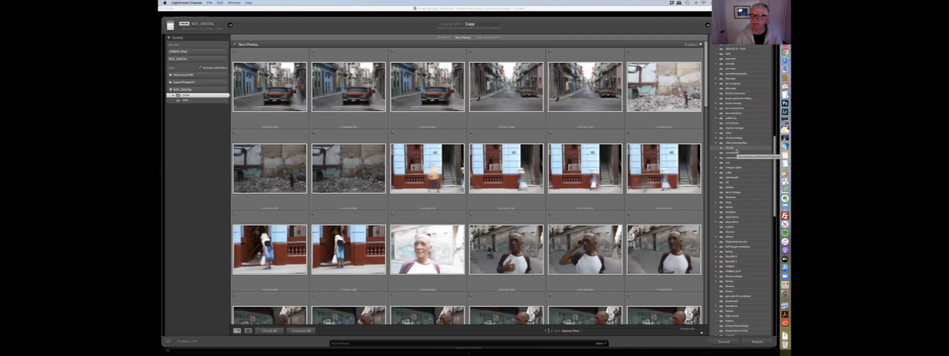
{"action": "scroll", "coordinate": [736, 151], "scroll_direction": "down", "scroll_amount": 10}
{"action": "scroll", "coordinate": [737, 151], "scroll_direction": "down", "scroll_amount": 11}
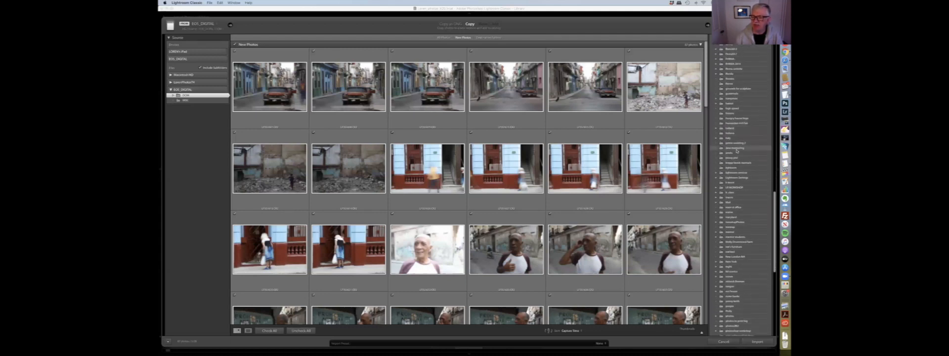
{"action": "scroll", "coordinate": [744, 228], "scroll_direction": "down", "scroll_amount": 8}
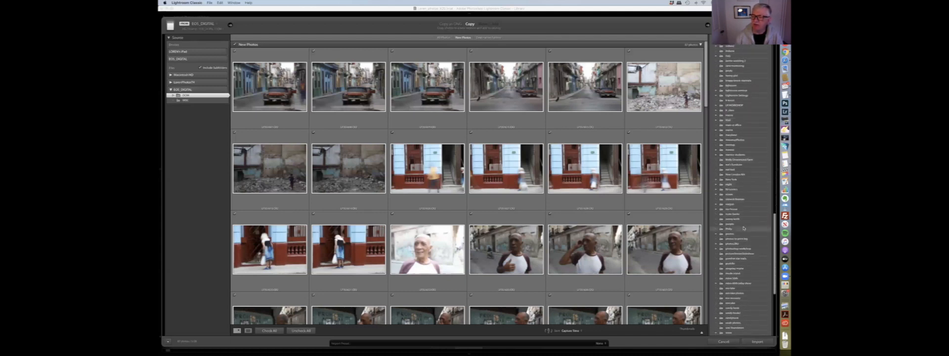
{"action": "left_click", "coordinate": [729, 234]}
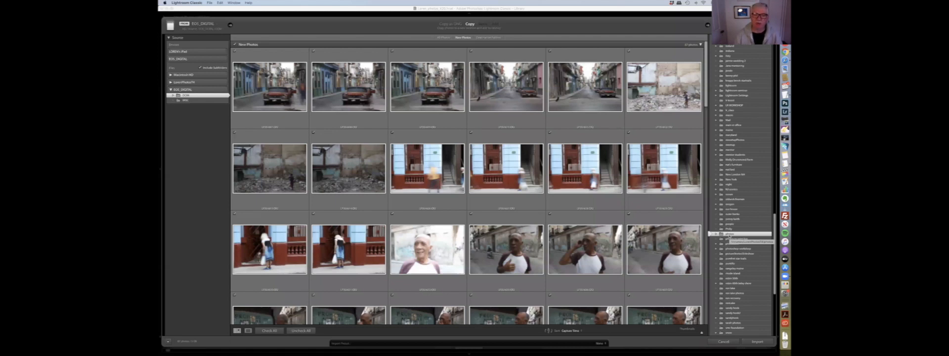
{"action": "scroll", "coordinate": [724, 172], "scroll_direction": "up", "scroll_amount": 3}
{"action": "scroll", "coordinate": [725, 172], "scroll_direction": "up", "scroll_amount": 7}
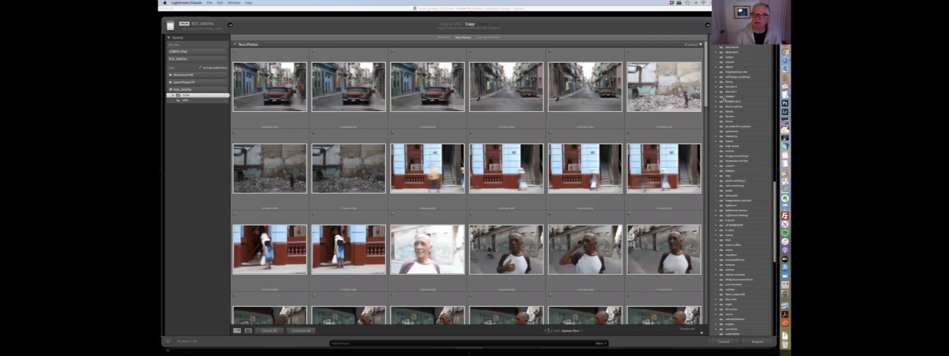
- Turn the Make a Second Copy To option on and off again
{"action": "left_click_drag", "start_coordinate": [705, 131], "coordinate": [705, 285]}
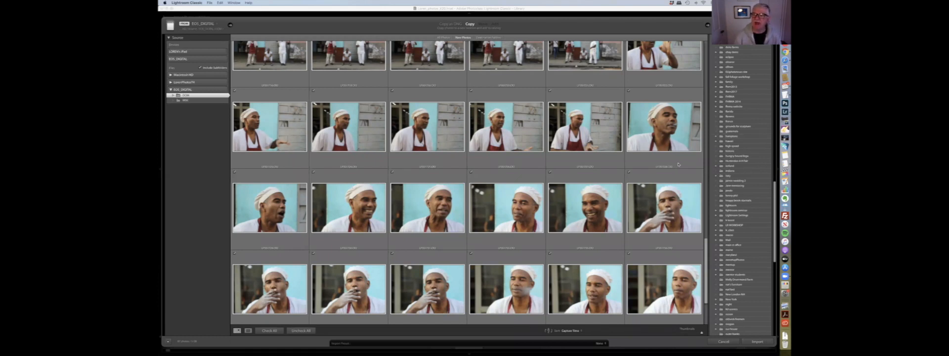
{"action": "scroll", "coordinate": [679, 164], "scroll_direction": "up", "scroll_amount": 15}
{"action": "scroll", "coordinate": [734, 149], "scroll_direction": "up", "scroll_amount": 10}
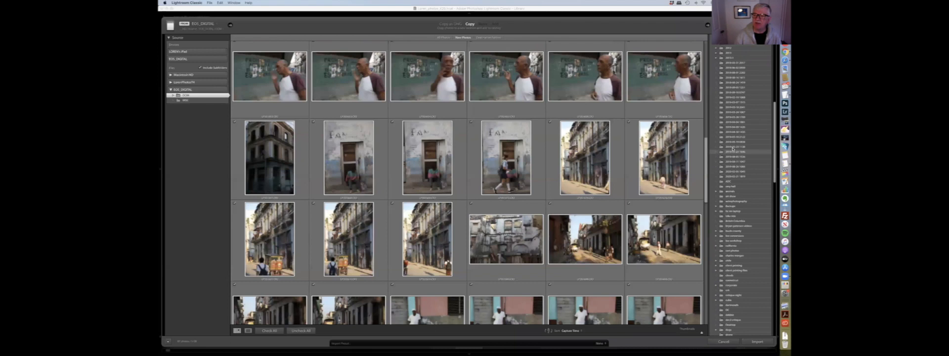
{"action": "scroll", "coordinate": [733, 147], "scroll_direction": "up", "scroll_amount": 10}
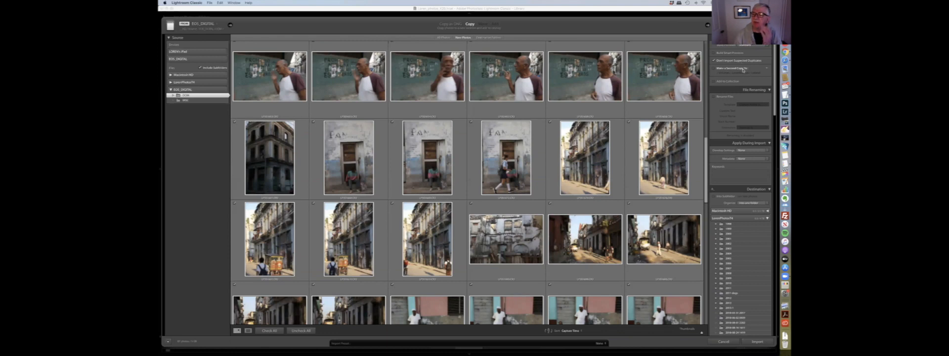
{"action": "left_click", "coordinate": [714, 69]}
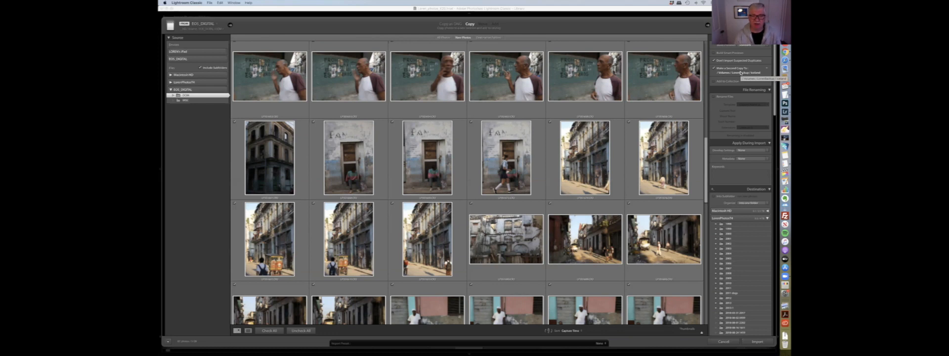
{"action": "left_click", "coordinate": [714, 68]}
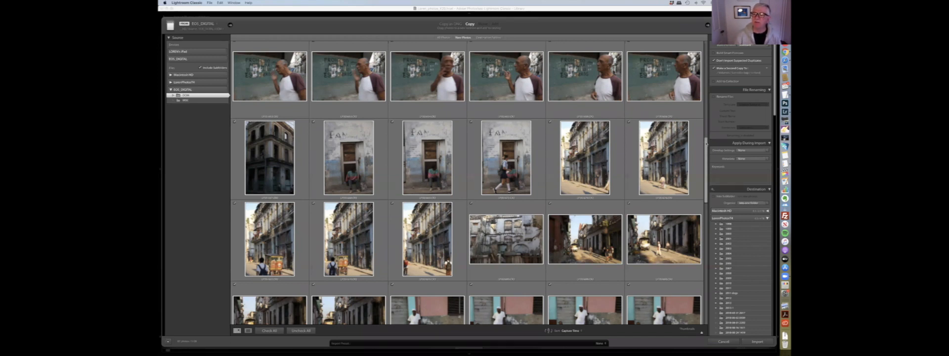
- Turn off Don't Import Suspected Duplicates and scroll through the newly shown photos
{"action": "left_click_drag", "start_coordinate": [706, 108], "coordinate": [706, 50]}
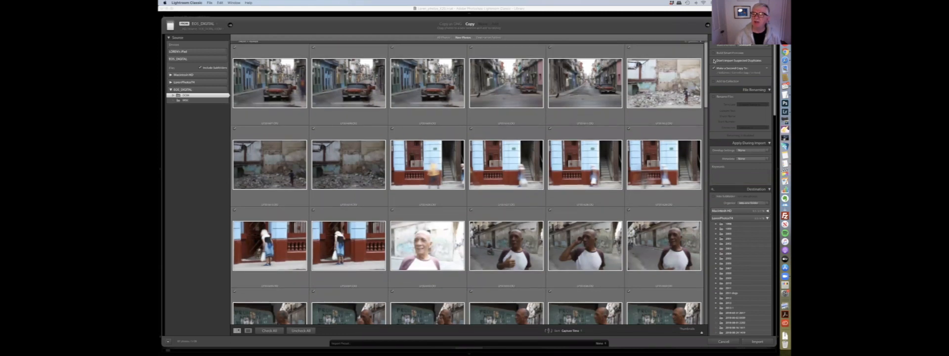
{"action": "left_click", "coordinate": [714, 61]}
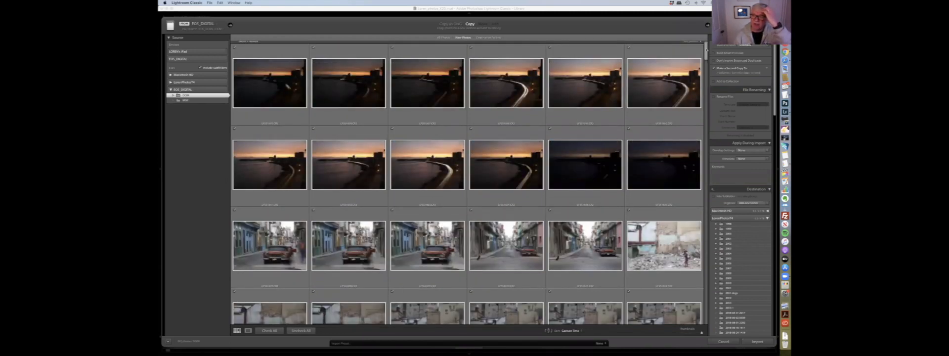
{"action": "left_click", "coordinate": [714, 68]}
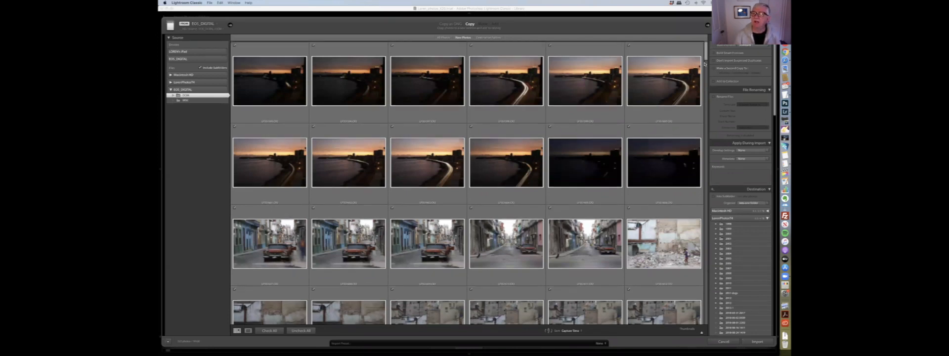
{"action": "scroll", "coordinate": [705, 63], "scroll_direction": "down", "scroll_amount": 5}
{"action": "scroll", "coordinate": [707, 49], "scroll_direction": "up", "scroll_amount": 4}
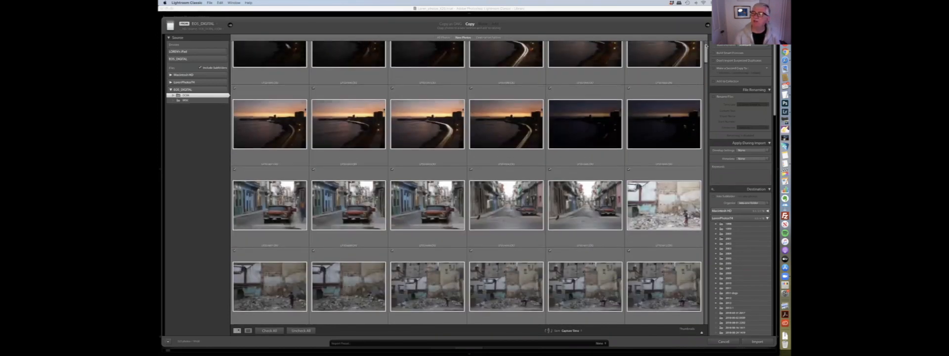
- Turn Don't Import Suspected Duplicates back on
{"action": "scroll", "coordinate": [706, 46], "scroll_direction": "up", "scroll_amount": 2}
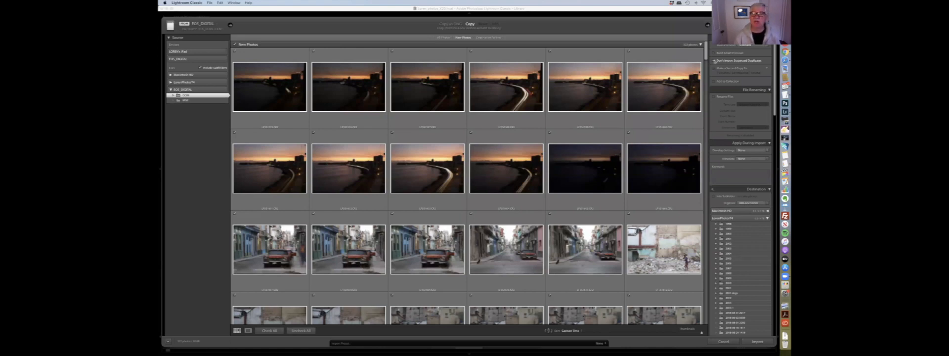
{"action": "left_click", "coordinate": [714, 61]}
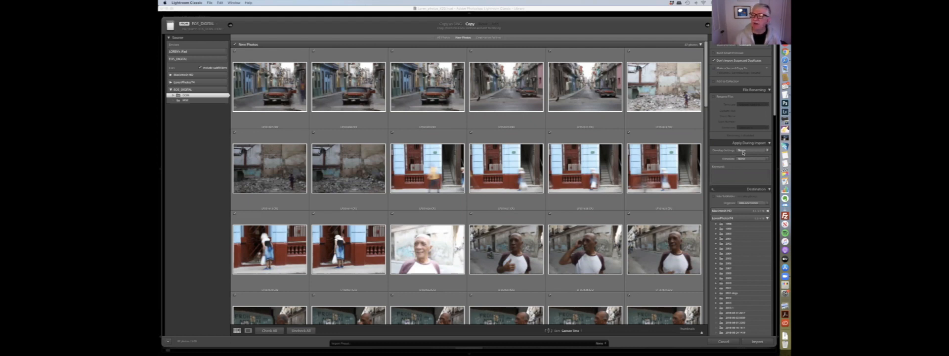
- Add the keywords cuba, havana and workshop to apply during import
{"action": "left_click", "coordinate": [734, 174]}
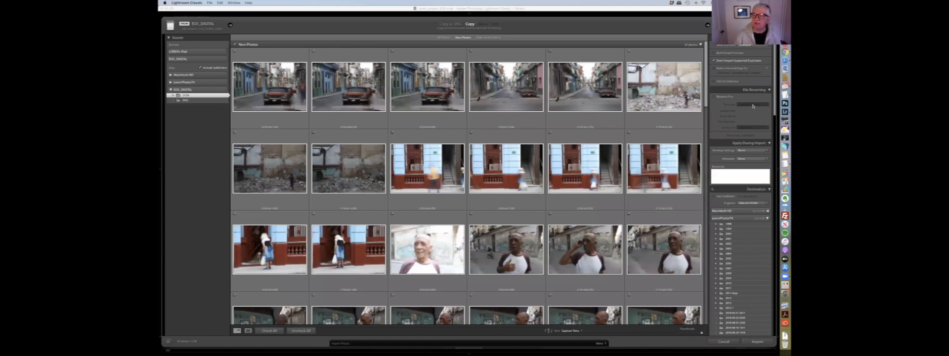
{"action": "left_click_drag", "start_coordinate": [706, 64], "coordinate": [702, 321]}
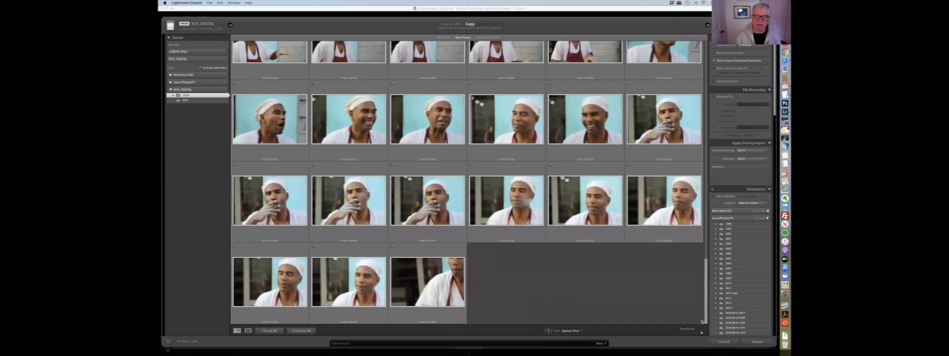
{"action": "left_click_drag", "start_coordinate": [706, 206], "coordinate": [706, 40]}
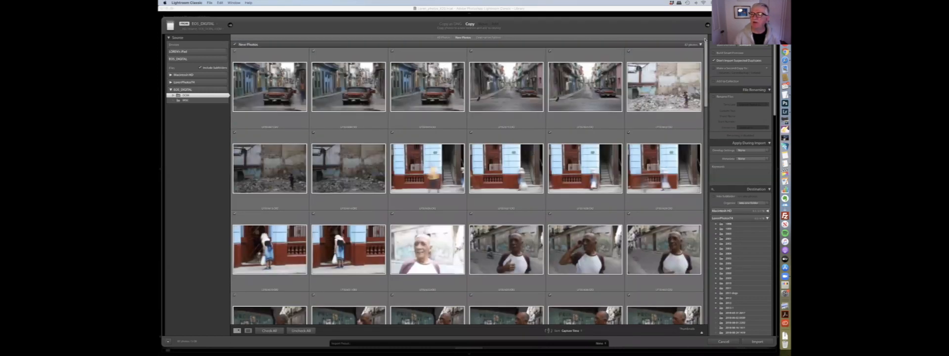
{"action": "left_click", "coordinate": [737, 175]}
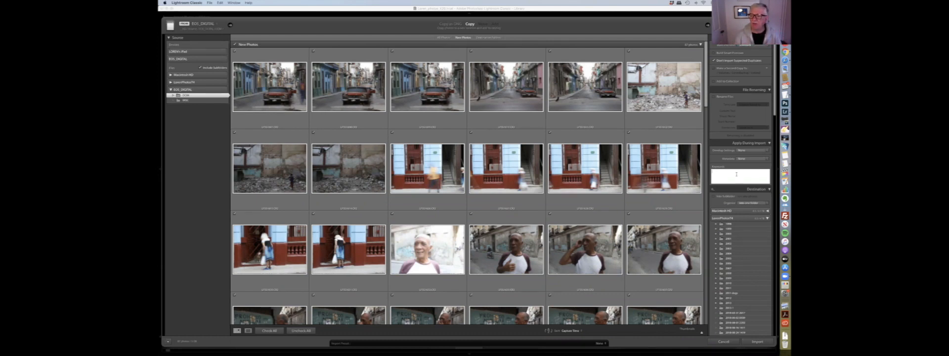
{"action": "type", "text": "cuba"}
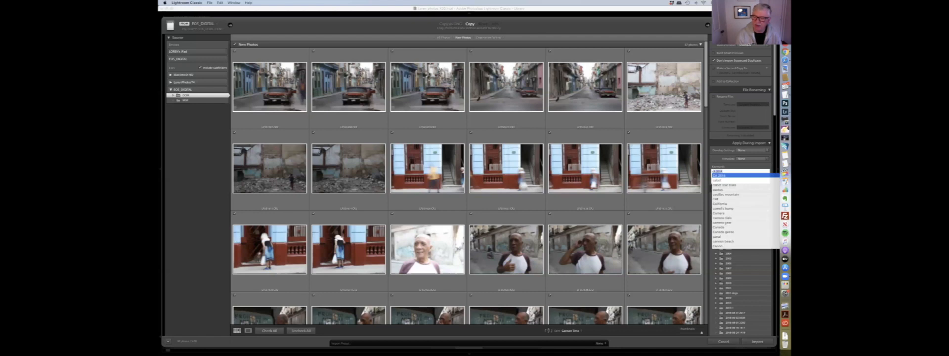
{"action": "type", "text": ", havana,"}
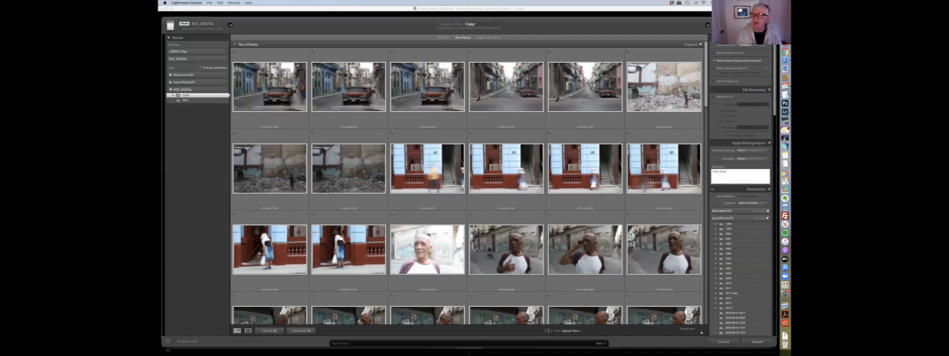
{"action": "left_click_drag", "start_coordinate": [707, 90], "coordinate": [707, 108]}
{"action": "left_click", "coordinate": [737, 177]}
{"action": "left_click", "coordinate": [737, 177]}
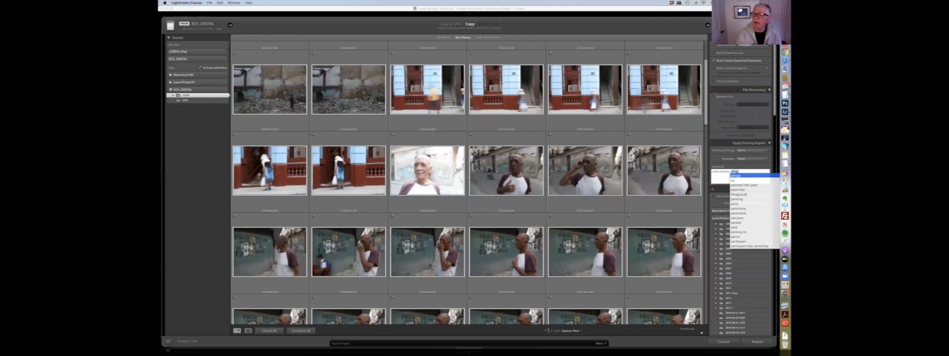
{"action": "type", "text": "wor"}
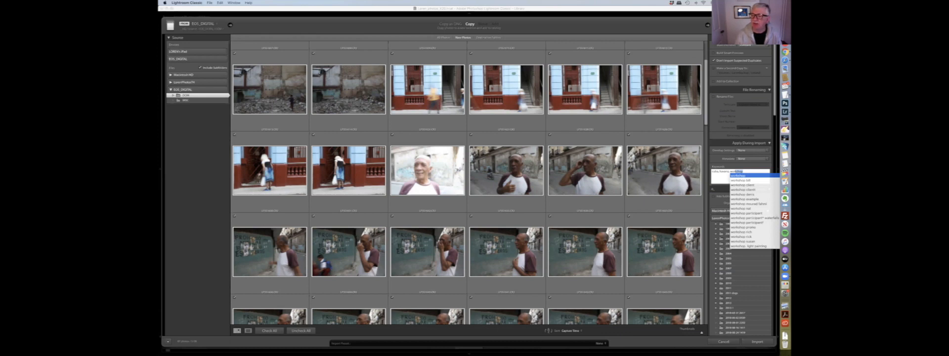
{"action": "key", "text": "Return"}
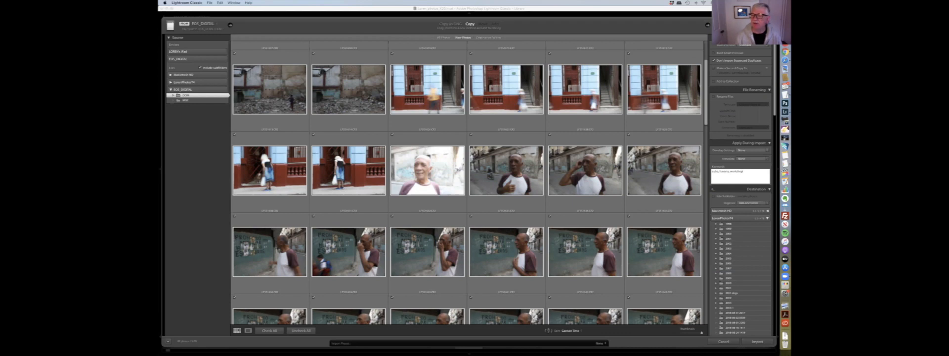
{"action": "mouse_move", "coordinate": [704, 115]}
{"action": "left_mouse_down"}
{"action": "mouse_move", "coordinate": [703, 152]}
{"action": "mouse_move", "coordinate": [704, 109]}
{"action": "left_mouse_up"}
{"action": "left_click", "coordinate": [732, 170]}
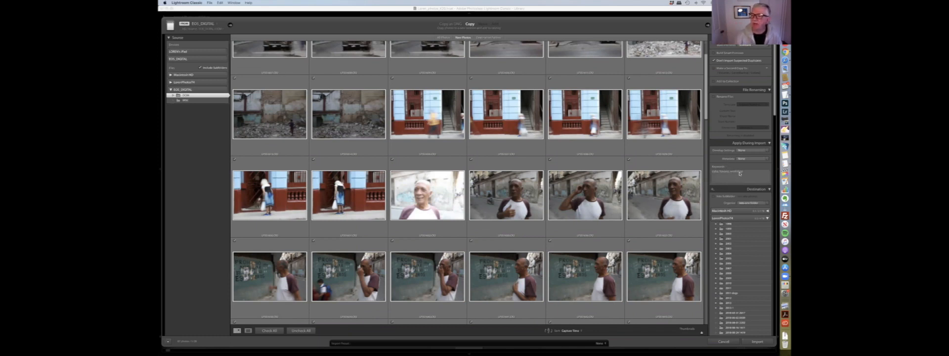
- Select a destination drive, turn on Into Subfolder and enter a subfolder name
{"action": "scroll", "coordinate": [740, 172], "scroll_direction": "down", "scroll_amount": 2}
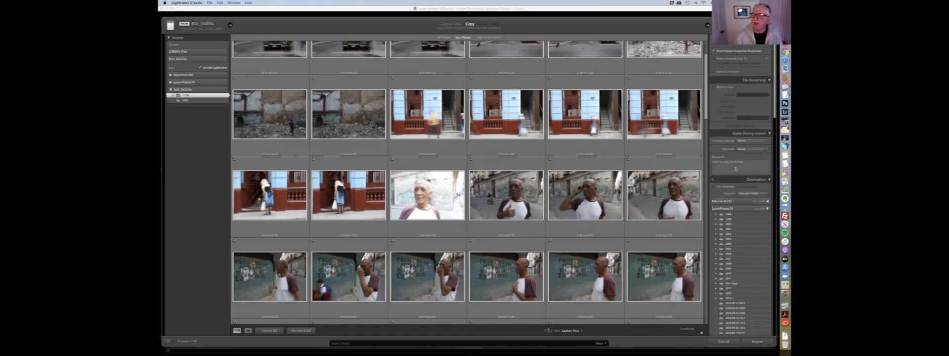
{"action": "scroll", "coordinate": [742, 161], "scroll_direction": "down", "scroll_amount": 1}
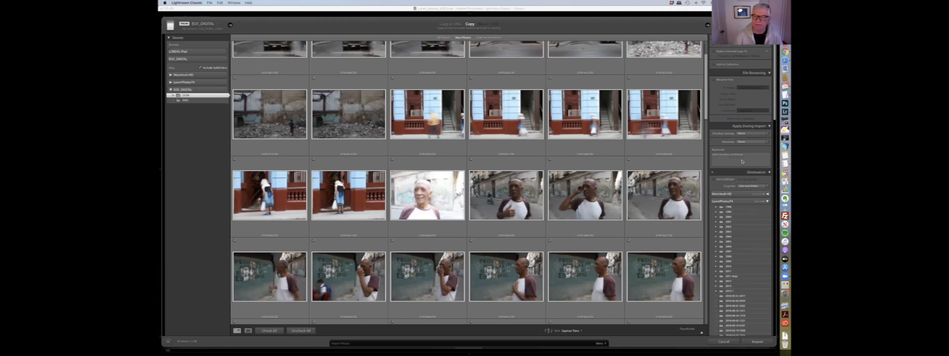
{"action": "scroll", "coordinate": [742, 161], "scroll_direction": "down", "scroll_amount": 4}
{"action": "scroll", "coordinate": [740, 163], "scroll_direction": "down", "scroll_amount": 4}
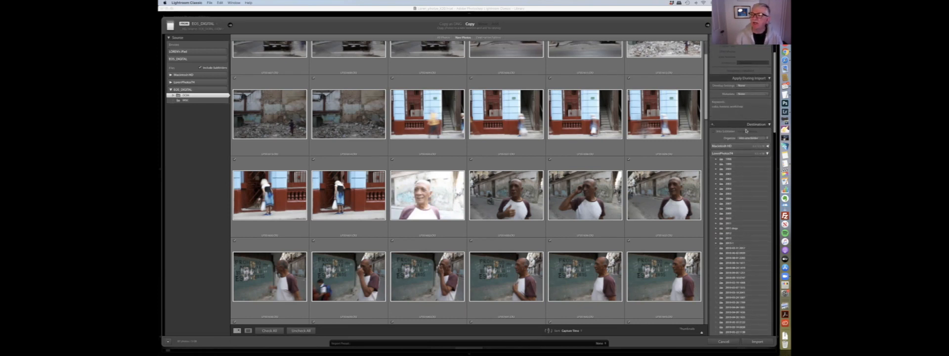
{"action": "left_click", "coordinate": [736, 154]}
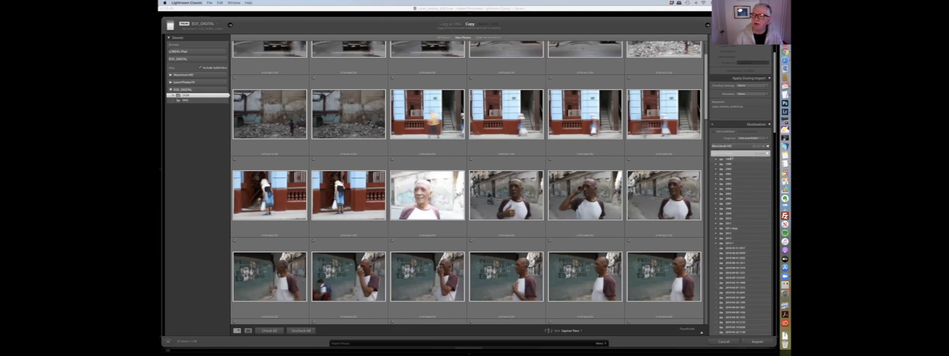
{"action": "left_click", "coordinate": [715, 131]}
{"action": "left_click", "coordinate": [758, 134]}
{"action": "right_click", "coordinate": [758, 134]}
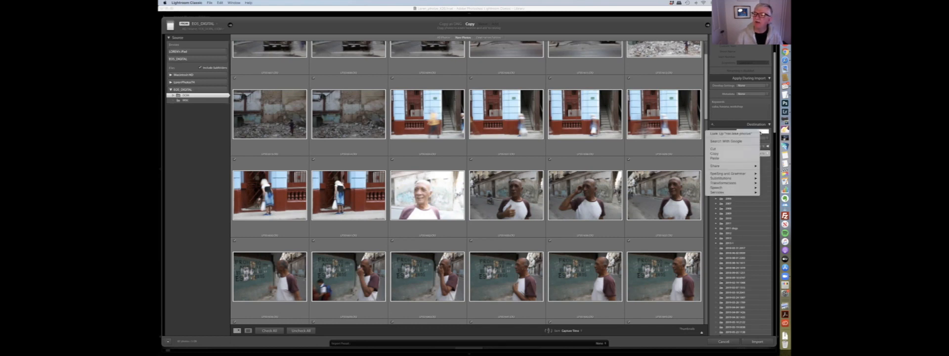
{"action": "left_click", "coordinate": [762, 132]}
{"action": "type", "text": "cuba"}
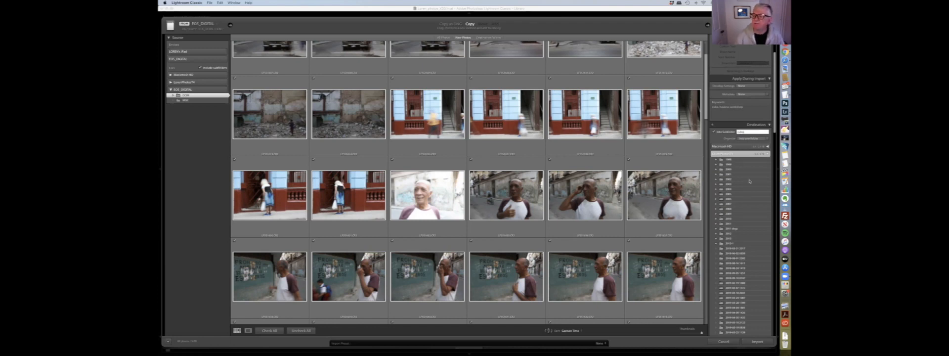
- Select the photos folder in the destination folder list
{"action": "scroll", "coordinate": [747, 253], "scroll_direction": "down", "scroll_amount": 5}
{"action": "scroll", "coordinate": [747, 254], "scroll_direction": "down", "scroll_amount": 10}
{"action": "scroll", "coordinate": [747, 253], "scroll_direction": "down", "scroll_amount": 5}
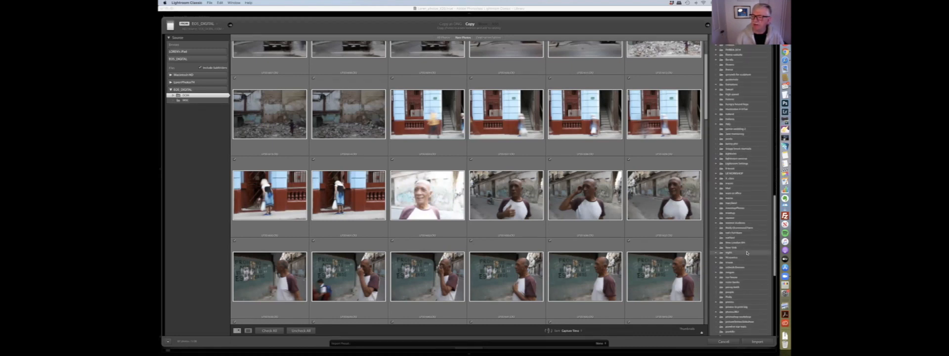
{"action": "left_click", "coordinate": [728, 302]}
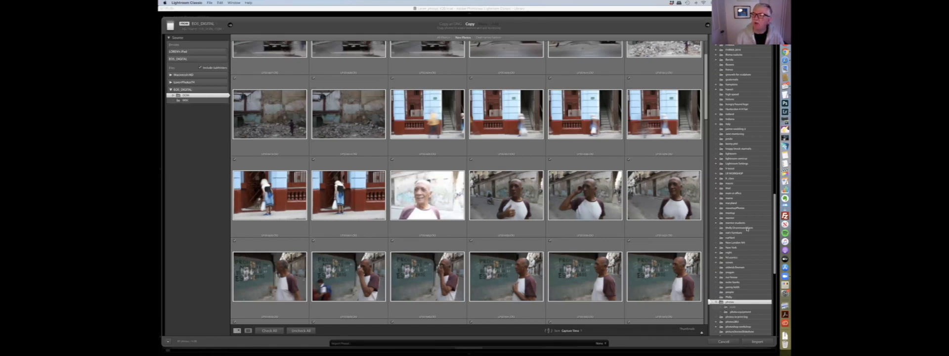
- Change the destination's Organize option
{"action": "scroll", "coordinate": [771, 213], "scroll_direction": "up", "scroll_amount": 1}
{"action": "left_click_drag", "start_coordinate": [770, 213], "coordinate": [772, 148]}
{"action": "scroll", "coordinate": [731, 142], "scroll_direction": "up", "scroll_amount": 10}
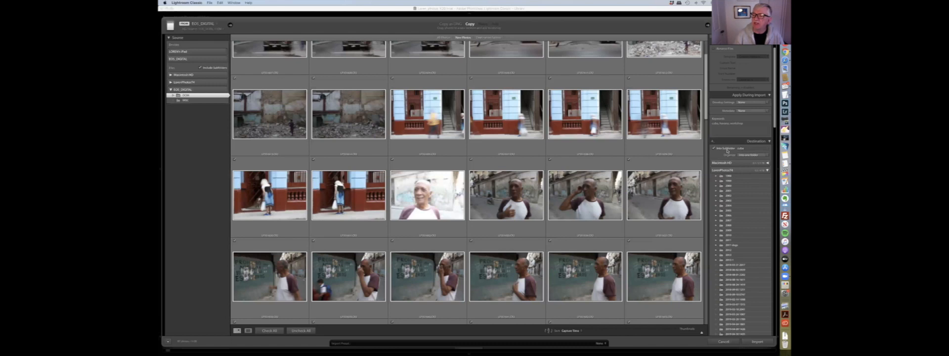
{"action": "left_click", "coordinate": [761, 155]}
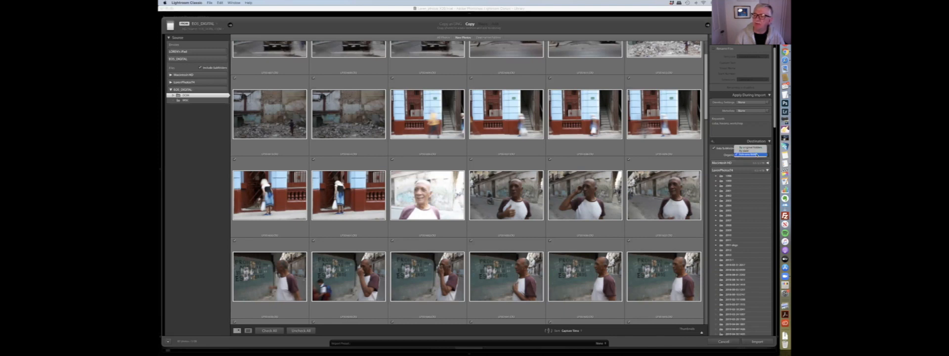
{"action": "left_click", "coordinate": [754, 155]}
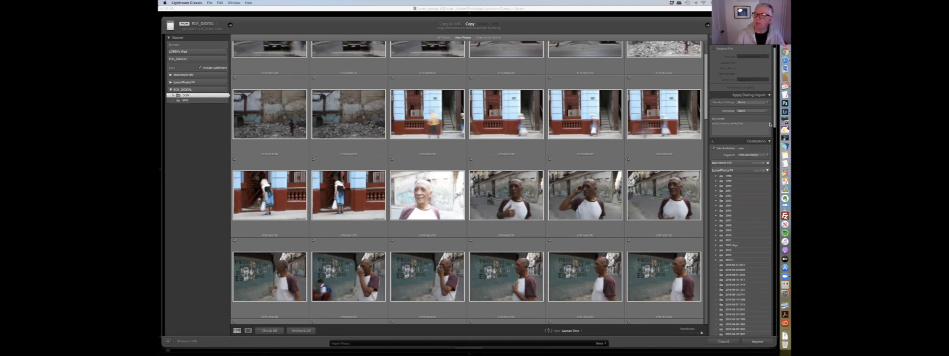
- Scroll through the destination folder list to check the selected photos folder
{"action": "scroll", "coordinate": [770, 255], "scroll_direction": "down", "scroll_amount": 15}
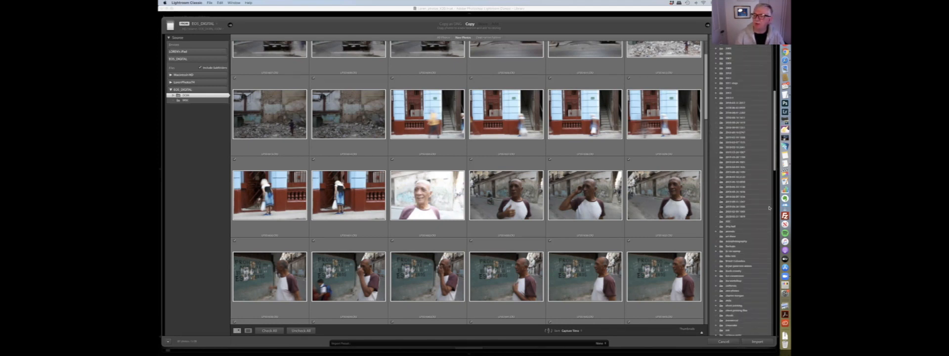
{"action": "scroll", "coordinate": [769, 255], "scroll_direction": "down", "scroll_amount": 10}
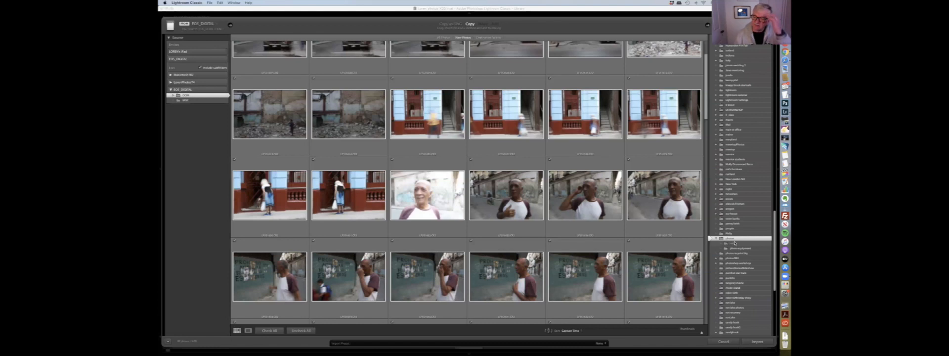
{"action": "scroll", "coordinate": [735, 243], "scroll_direction": "up", "scroll_amount": 2}
{"action": "scroll", "coordinate": [735, 244], "scroll_direction": "up", "scroll_amount": 20}
{"action": "scroll", "coordinate": [735, 245], "scroll_direction": "up", "scroll_amount": 15}
{"action": "scroll", "coordinate": [734, 244], "scroll_direction": "up", "scroll_amount": 10}
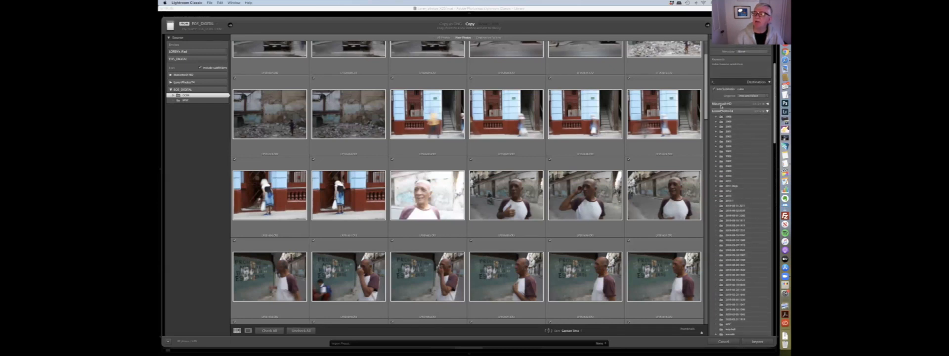
{"action": "left_click", "coordinate": [714, 89]}
{"action": "left_click_drag", "start_coordinate": [775, 119], "coordinate": [773, 264]}
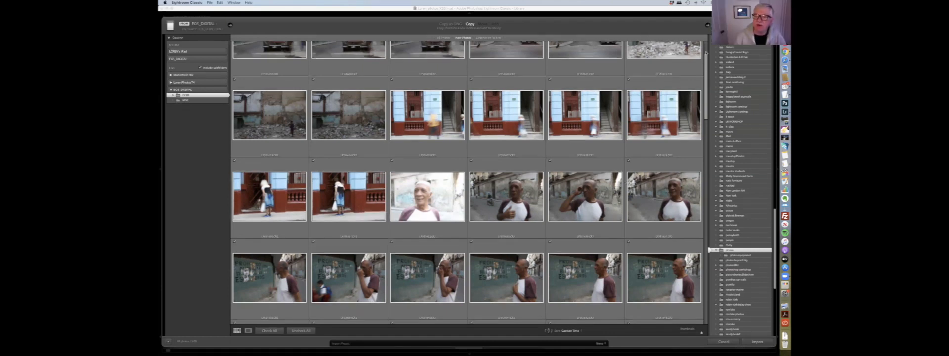
{"action": "scroll", "coordinate": [468, 183], "scroll_direction": "up", "scroll_amount": 3}
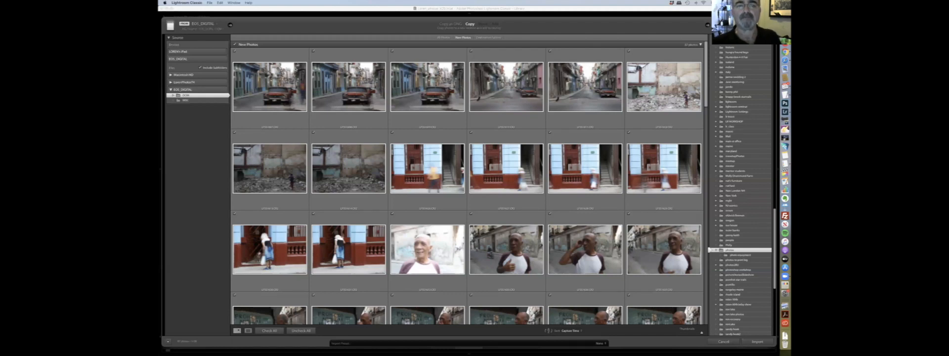
- Expand the LumixPhotos drive in the Source panel and scroll through the folder lists
{"action": "left_click", "coordinate": [195, 83]}
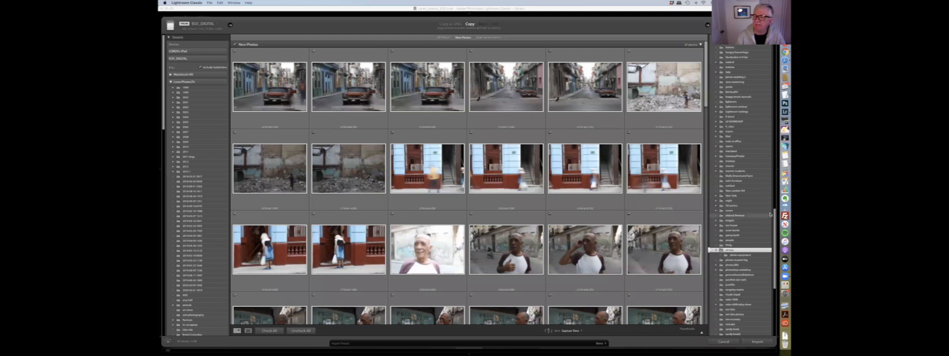
{"action": "scroll", "coordinate": [764, 240], "scroll_direction": "down", "scroll_amount": 5}
{"action": "scroll", "coordinate": [770, 262], "scroll_direction": "down", "scroll_amount": 4}
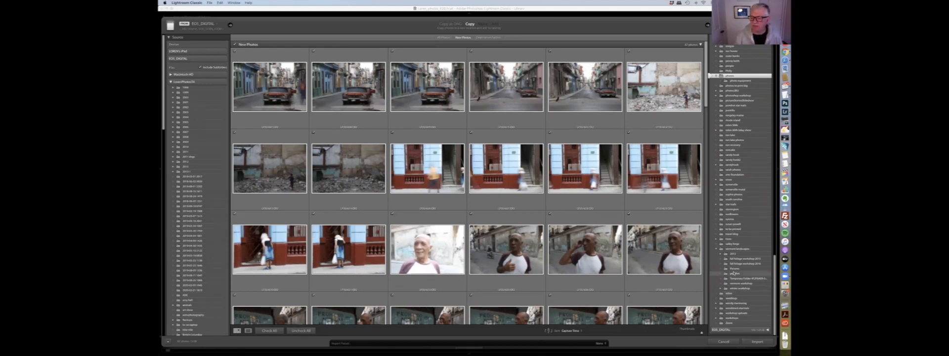
{"action": "scroll", "coordinate": [663, 255], "scroll_direction": "down", "scroll_amount": 2}
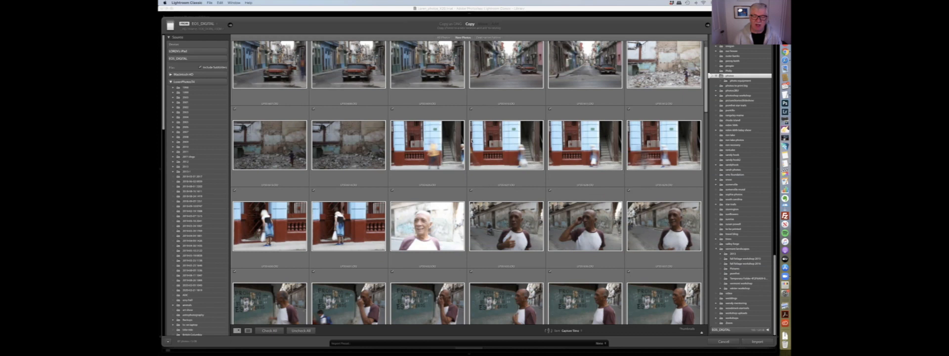
- Uncheck all photos, then check only the six blue doorway photos for import
{"action": "left_click", "coordinate": [301, 330]}
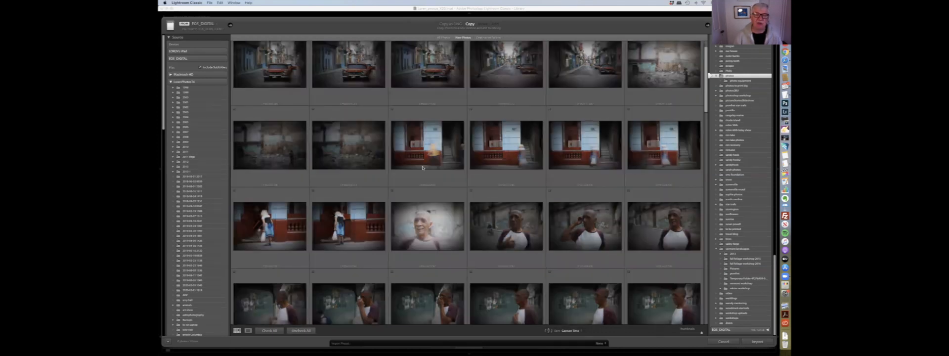
{"action": "left_click", "coordinate": [424, 156]}
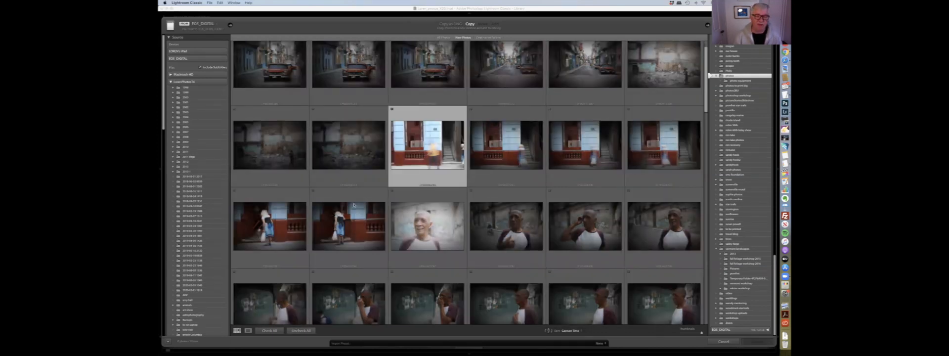
{"action": "left_click", "coordinate": [321, 194], "text": "shift"}
{"action": "left_click", "coordinate": [314, 191]}
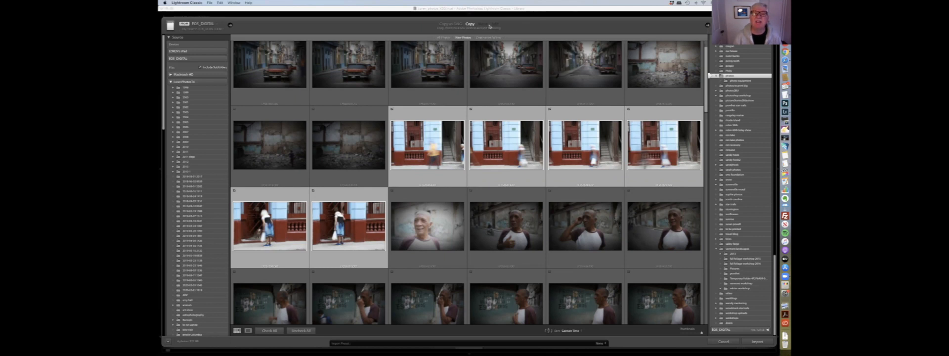
- Select a folder on the LumixPhotos drive as the import source, then collapse the drive
{"action": "left_click", "coordinate": [177, 103]}
{"action": "left_click", "coordinate": [190, 109]}
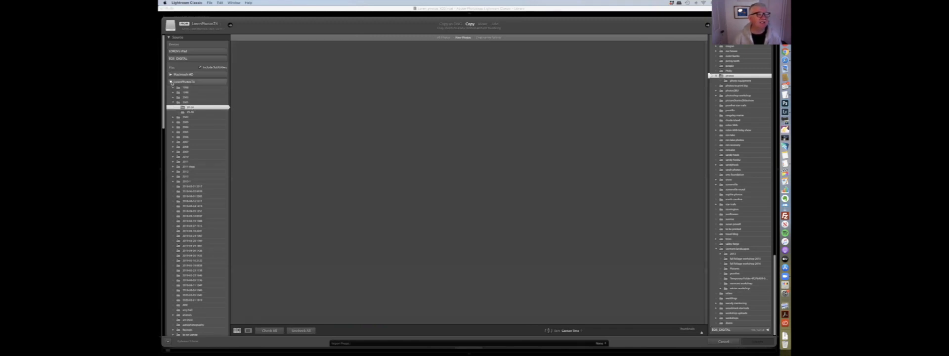
{"action": "left_click", "coordinate": [172, 82]}
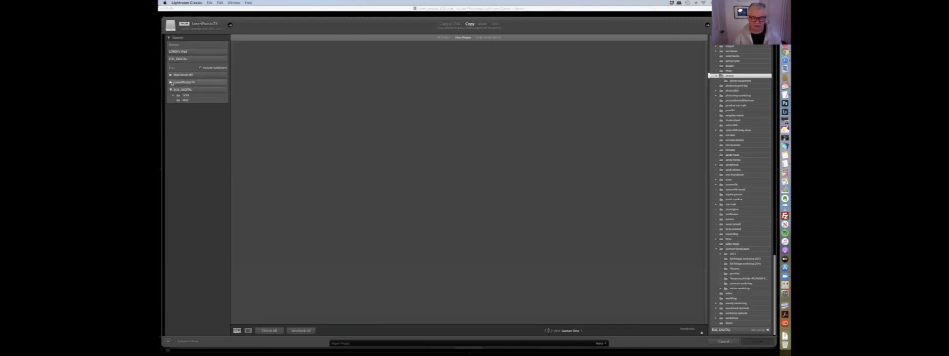
- Switch the import mode to Add and back to Copy
{"action": "left_click", "coordinate": [495, 24]}
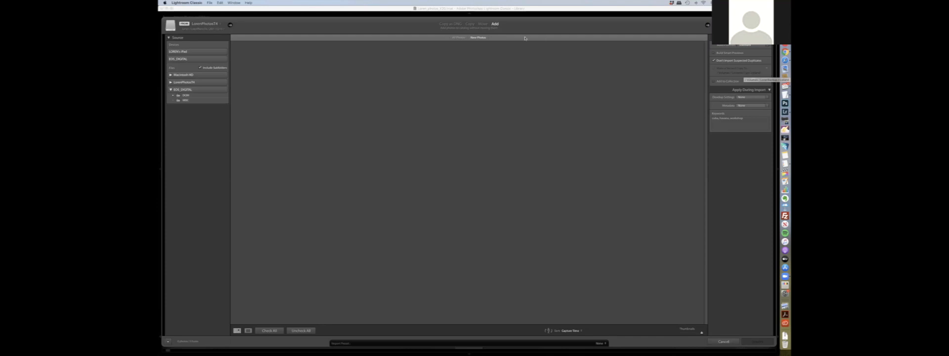
{"action": "left_click", "coordinate": [471, 26]}
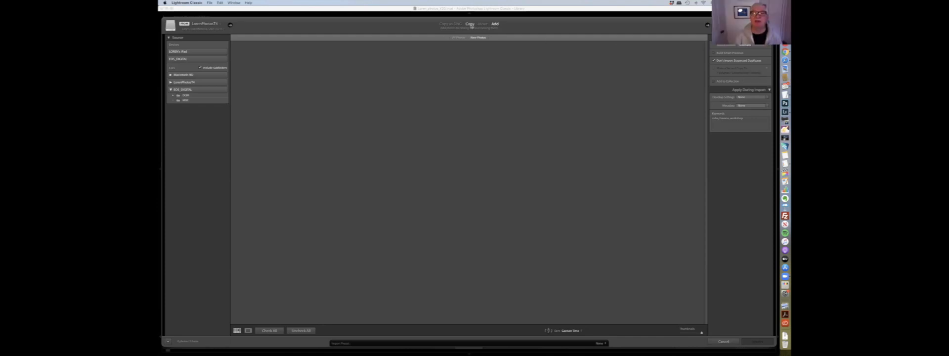
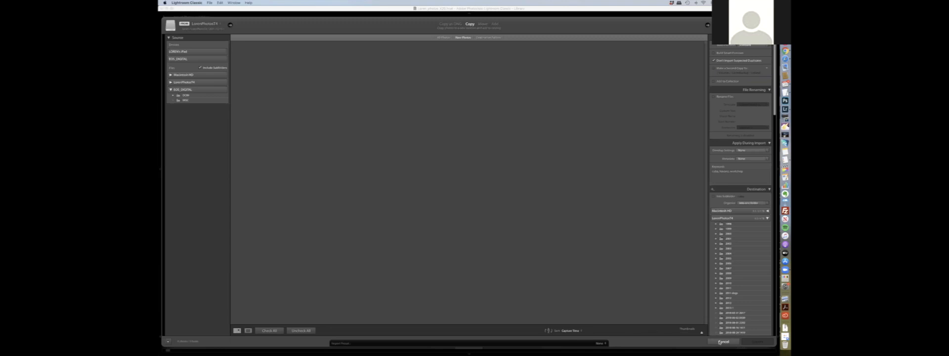
- Cancel the import dialog without importing, and briefly open and close the File menu
{"action": "left_click", "coordinate": [723, 341]}
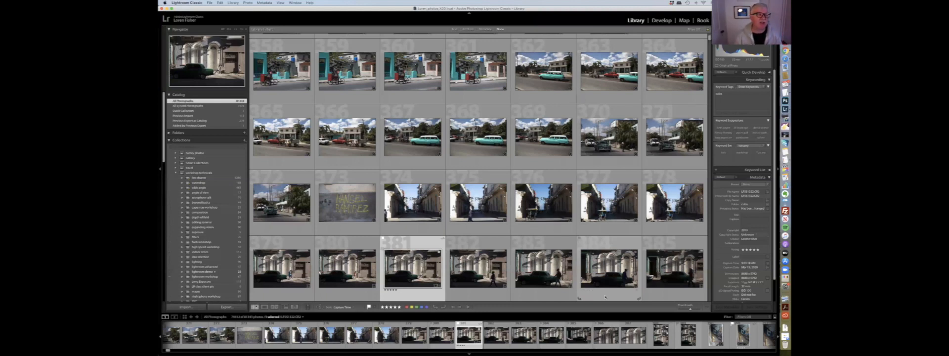
{"action": "left_click", "coordinate": [210, 2]}
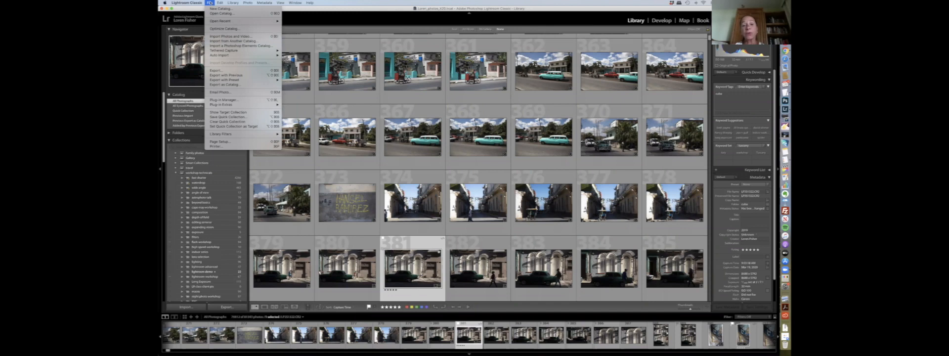
{"action": "left_click", "coordinate": [210, 3]}
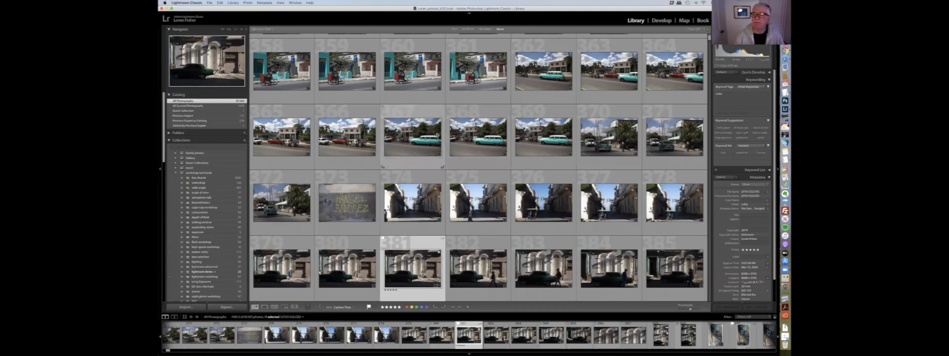
- Scroll through the All Photographs grid to look over the catalog's thumbnails
{"action": "scroll", "coordinate": [434, 135], "scroll_direction": "up", "scroll_amount": 2}
{"action": "scroll", "coordinate": [434, 135], "scroll_direction": "up", "scroll_amount": 7}
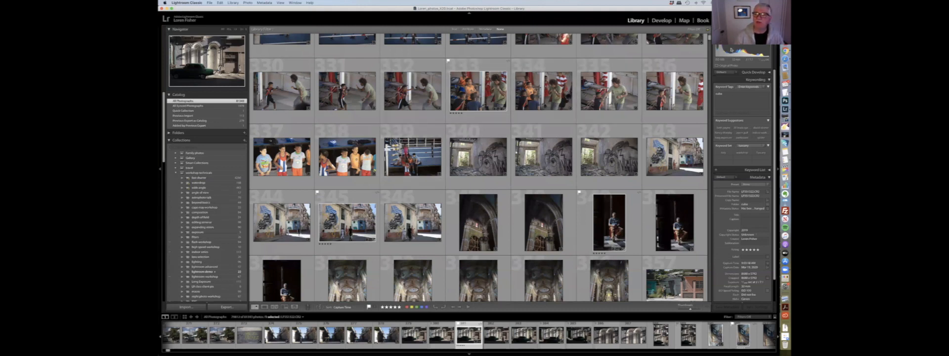
{"action": "left_click_drag", "start_coordinate": [710, 39], "coordinate": [710, 35]}
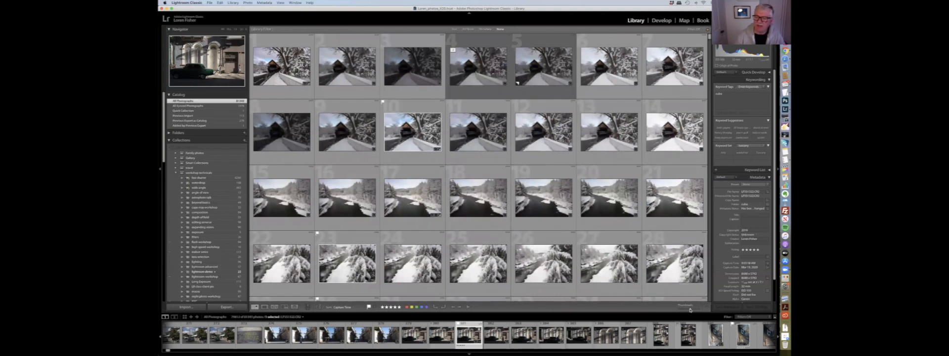
{"action": "left_click_drag", "start_coordinate": [686, 310], "coordinate": [689, 311]}
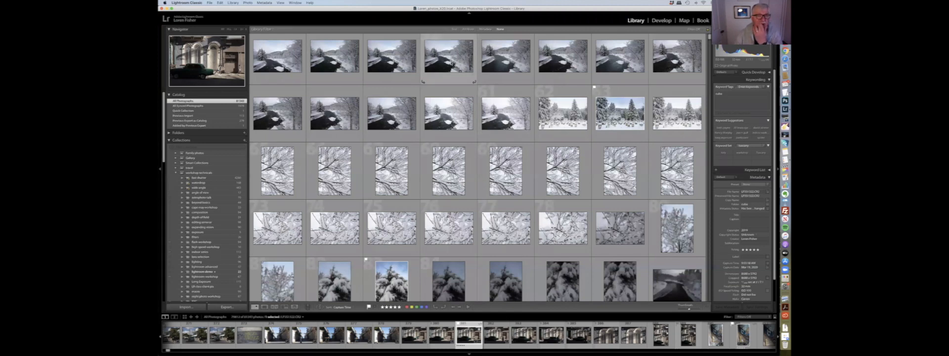
- Open a snowy river photo in Loupe view, zoom in and pan around it, then return to a fitted view
{"action": "key", "text": "e"}
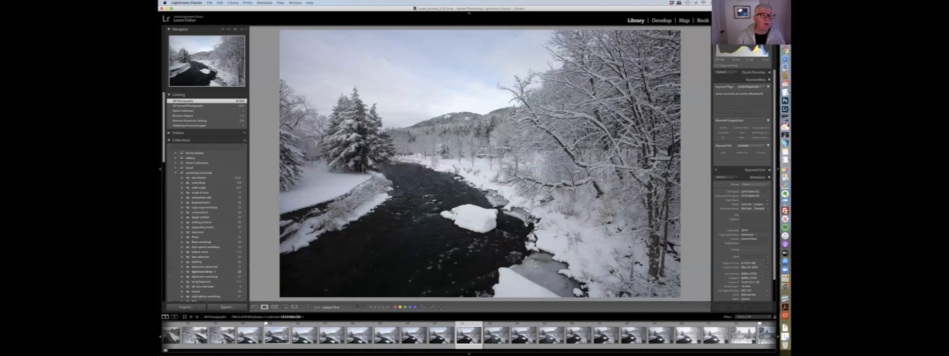
{"action": "left_click", "coordinate": [216, 65]}
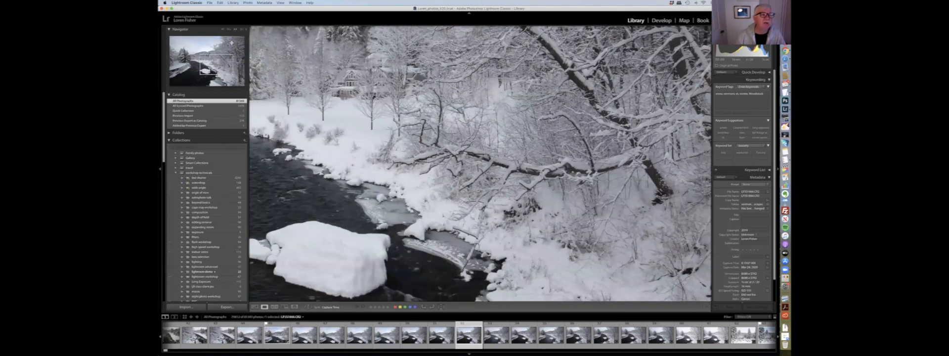
{"action": "left_click_drag", "start_coordinate": [216, 65], "coordinate": [181, 52]}
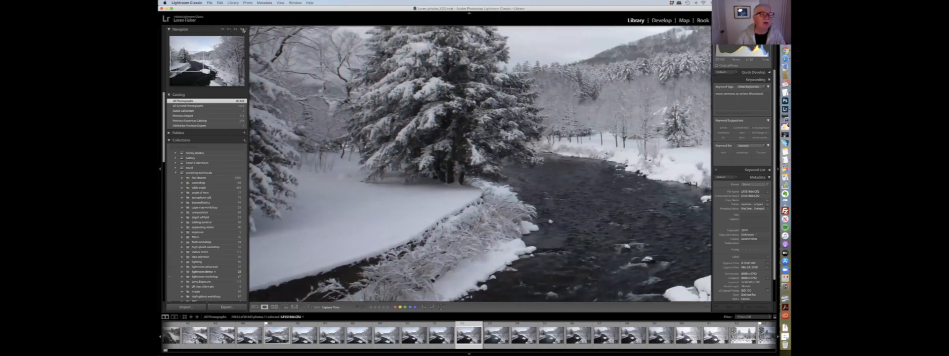
{"action": "left_click", "coordinate": [243, 31]}
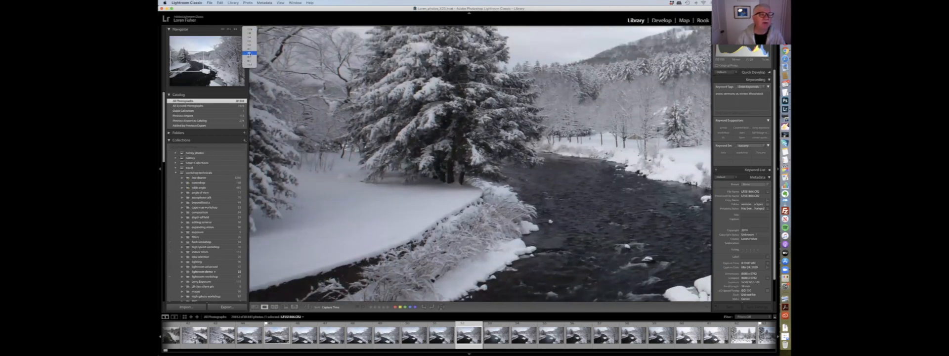
{"action": "left_click", "coordinate": [248, 53]}
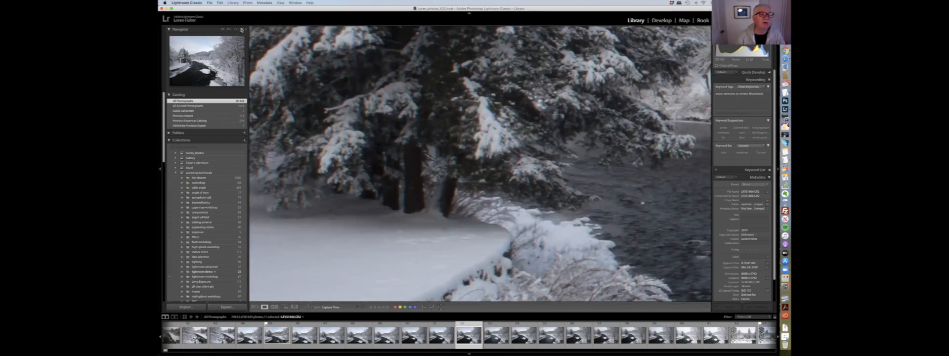
{"action": "key", "text": "g"}
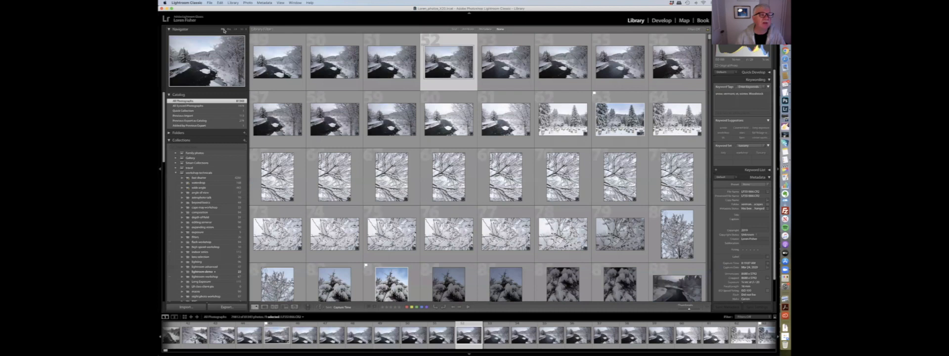
{"action": "left_click", "coordinate": [223, 29]}
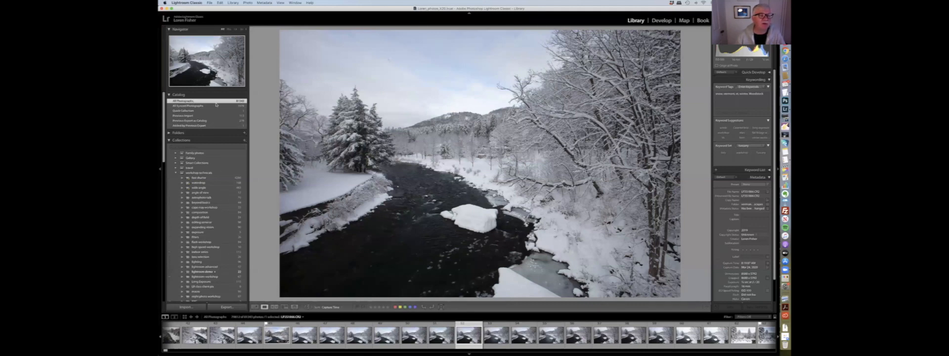
- Show the Previous Import collection in Grid view
{"action": "left_click", "coordinate": [193, 116]}
{"action": "key", "text": "g"}
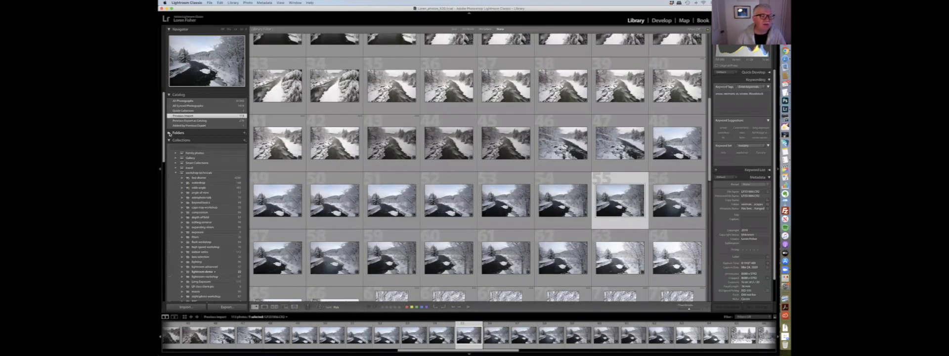
- Expand the Folders panel and its drive listings, then scroll through the folder tree
{"action": "left_click", "coordinate": [169, 134]}
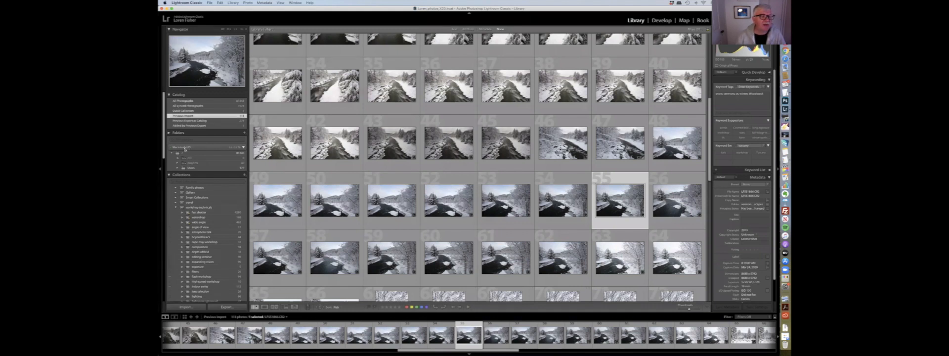
{"action": "left_click", "coordinate": [243, 147]}
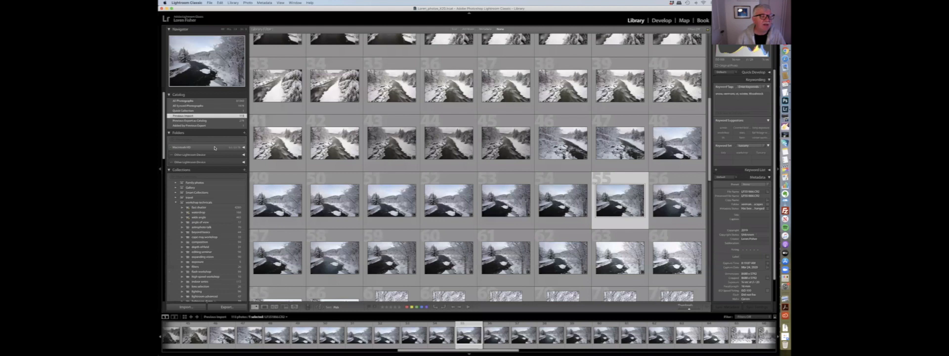
{"action": "left_click", "coordinate": [244, 148]}
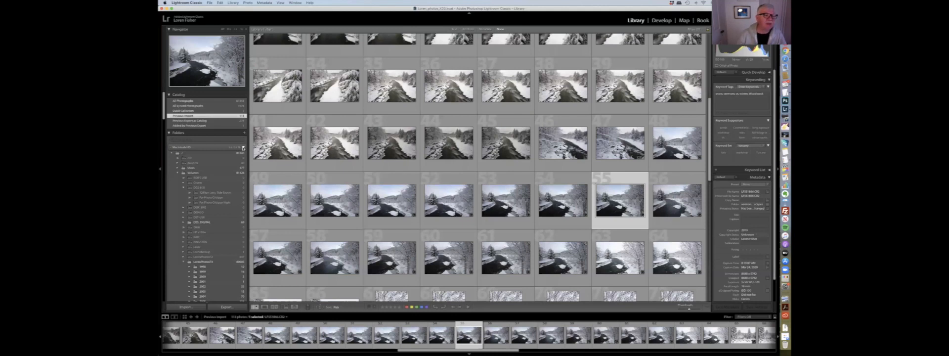
{"action": "left_click", "coordinate": [243, 148]}
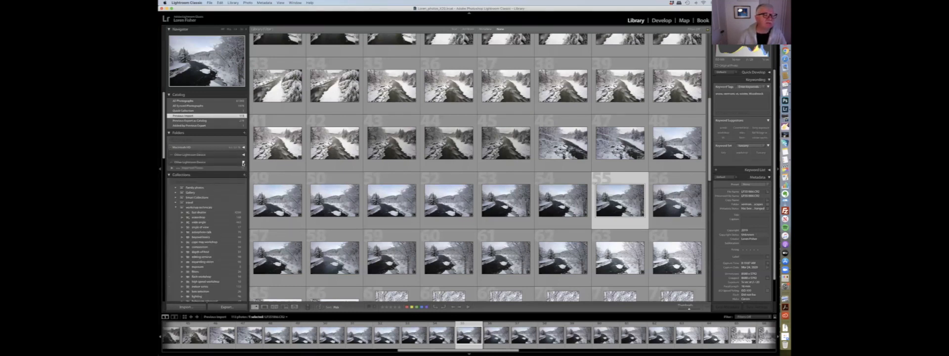
{"action": "left_click", "coordinate": [172, 133]}
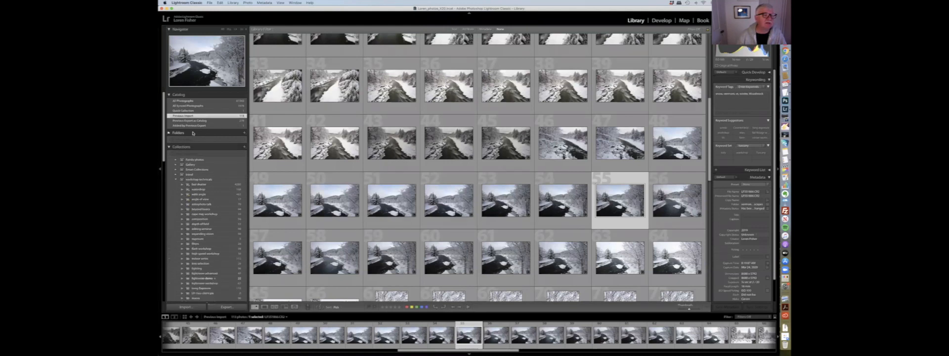
{"action": "left_click", "coordinate": [169, 133]}
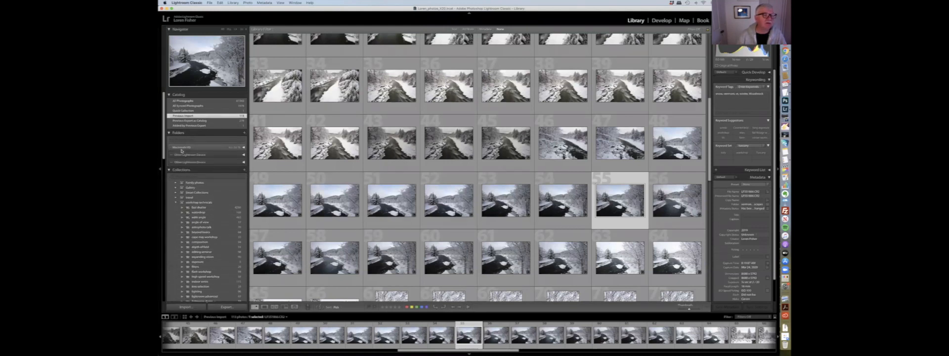
{"action": "left_click", "coordinate": [182, 148]}
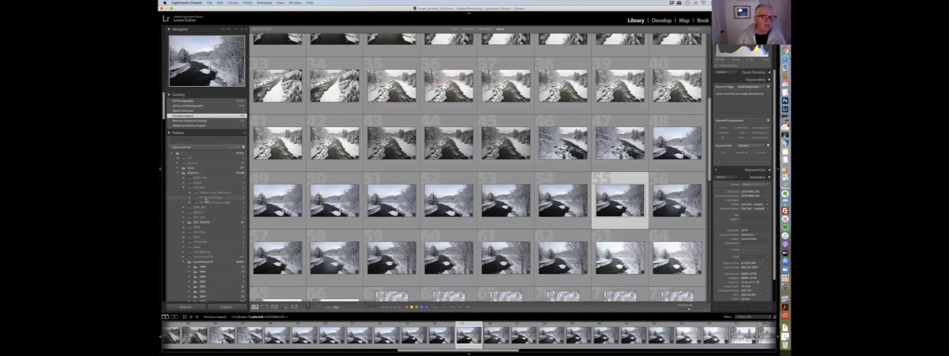
{"action": "scroll", "coordinate": [205, 200], "scroll_direction": "down", "scroll_amount": 5}
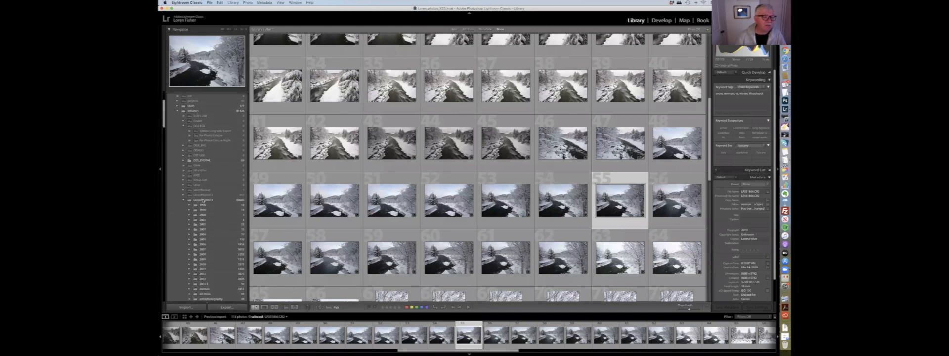
{"action": "scroll", "coordinate": [205, 223], "scroll_direction": "down", "scroll_amount": 2}
{"action": "scroll", "coordinate": [204, 224], "scroll_direction": "down", "scroll_amount": 5}
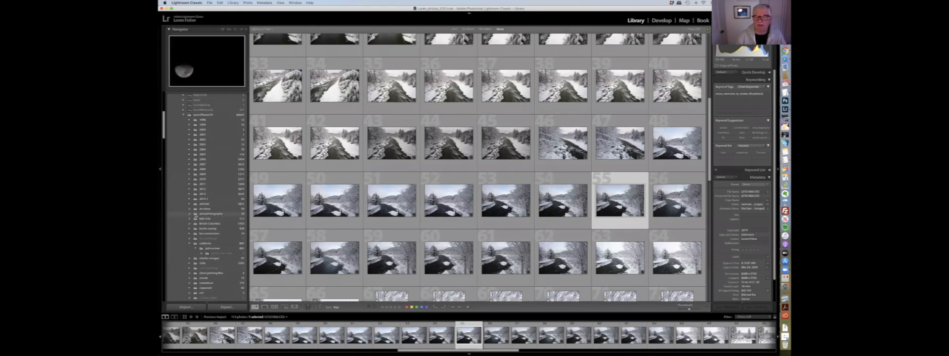
- Open a moon photo folder, then the animals folder on the LumixPhotos drive, scrolling the folder list
{"action": "left_click", "coordinate": [197, 215]}
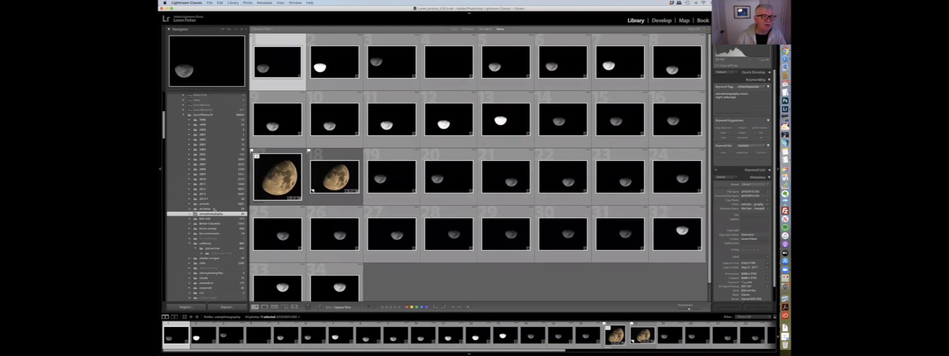
{"action": "left_click", "coordinate": [207, 204]}
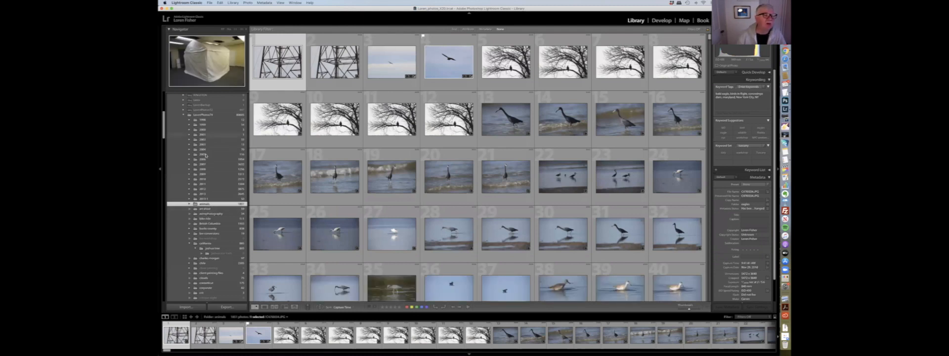
{"action": "scroll", "coordinate": [206, 156], "scroll_direction": "up", "scroll_amount": 3}
{"action": "scroll", "coordinate": [206, 155], "scroll_direction": "up", "scroll_amount": 1}
{"action": "scroll", "coordinate": [207, 155], "scroll_direction": "up", "scroll_amount": 5}
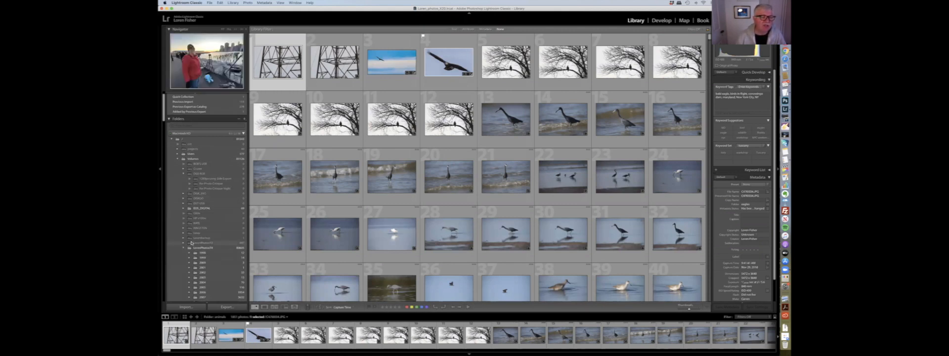
{"action": "scroll", "coordinate": [191, 242], "scroll_direction": "down", "scroll_amount": 3}
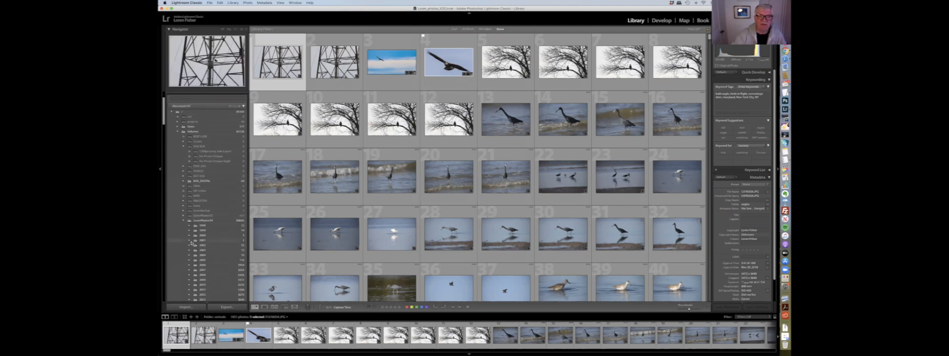
{"action": "scroll", "coordinate": [191, 242], "scroll_direction": "down", "scroll_amount": 4}
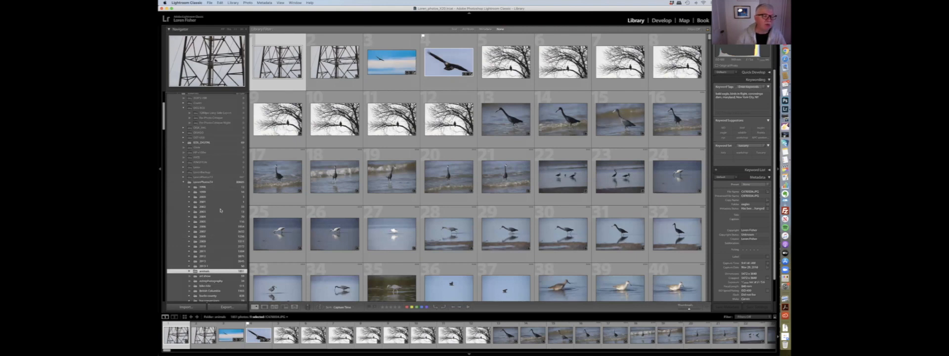
{"action": "scroll", "coordinate": [211, 228], "scroll_direction": "down", "scroll_amount": 3}
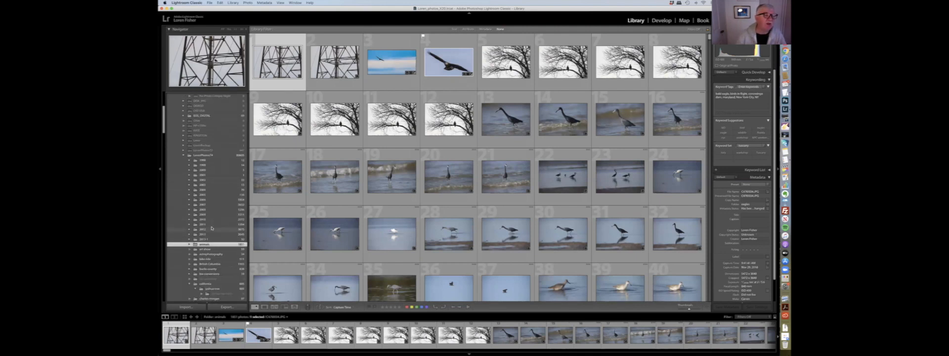
{"action": "scroll", "coordinate": [208, 212], "scroll_direction": "up", "scroll_amount": 5}
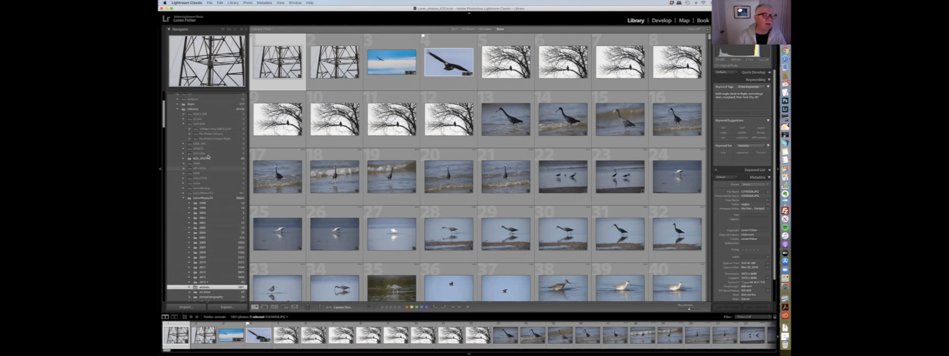
{"action": "scroll", "coordinate": [220, 153], "scroll_direction": "up", "scroll_amount": 4}
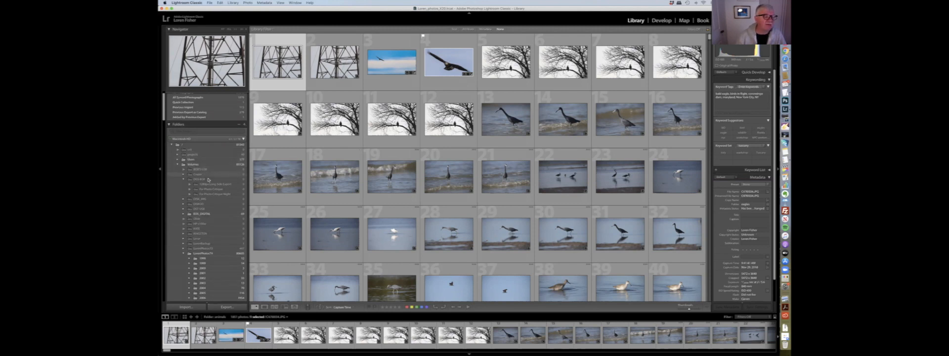
{"action": "scroll", "coordinate": [207, 198], "scroll_direction": "down", "scroll_amount": 5}
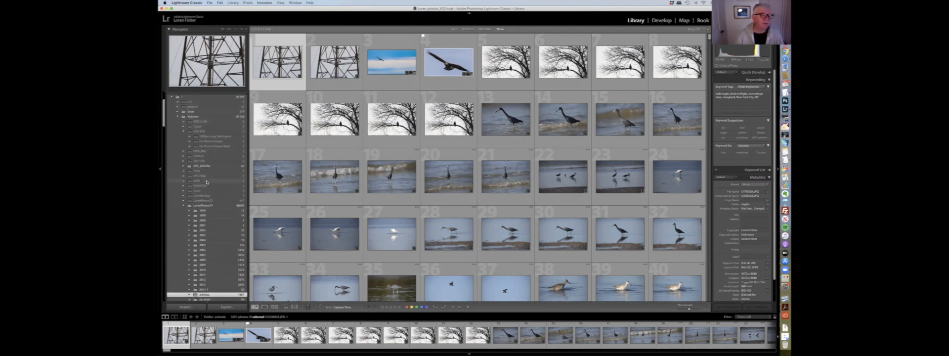
- Select all photos in the animals folder
{"action": "mouse_move", "coordinate": [238, 267]}
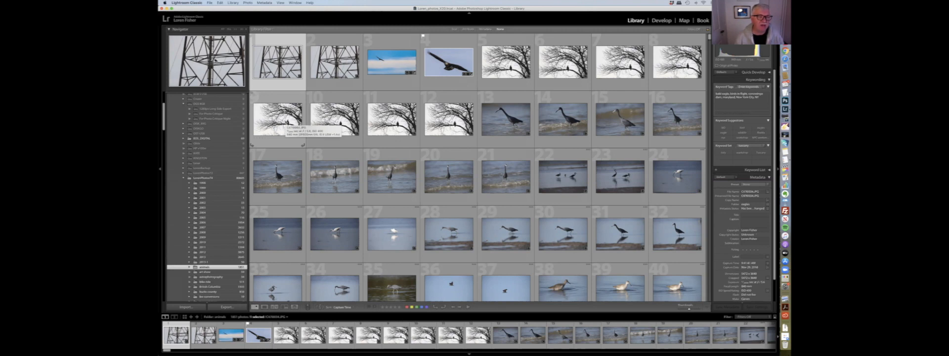
{"action": "key", "text": "super+a"}
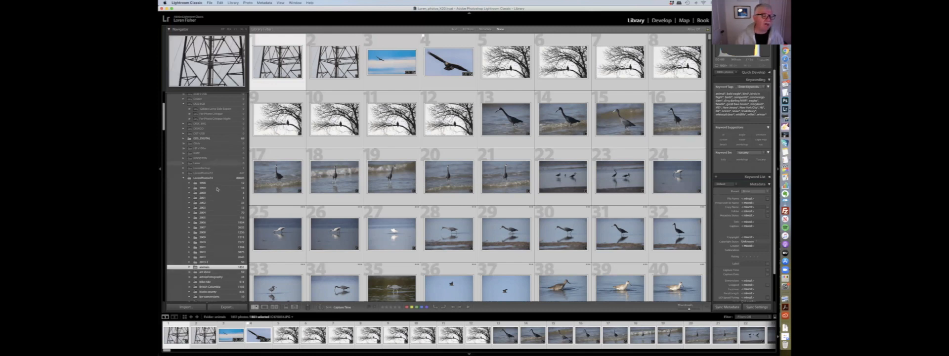
{"action": "scroll", "coordinate": [212, 210], "scroll_direction": "up", "scroll_amount": 3}
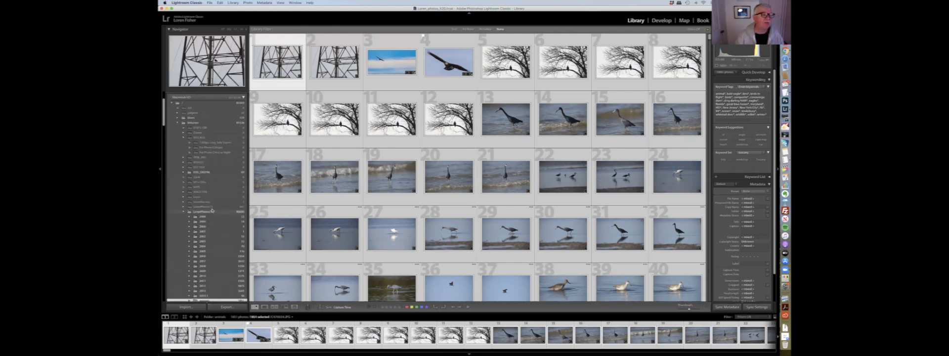
- Scroll up and down the Folders panel to review the drive folders
{"action": "scroll", "coordinate": [215, 186], "scroll_direction": "up", "scroll_amount": 1}
{"action": "scroll", "coordinate": [199, 244], "scroll_direction": "up", "scroll_amount": 1}
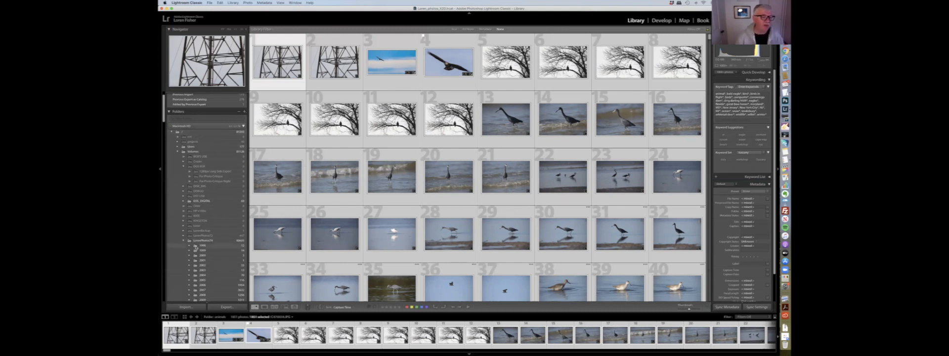
{"action": "scroll", "coordinate": [195, 246], "scroll_direction": "down", "scroll_amount": 3}
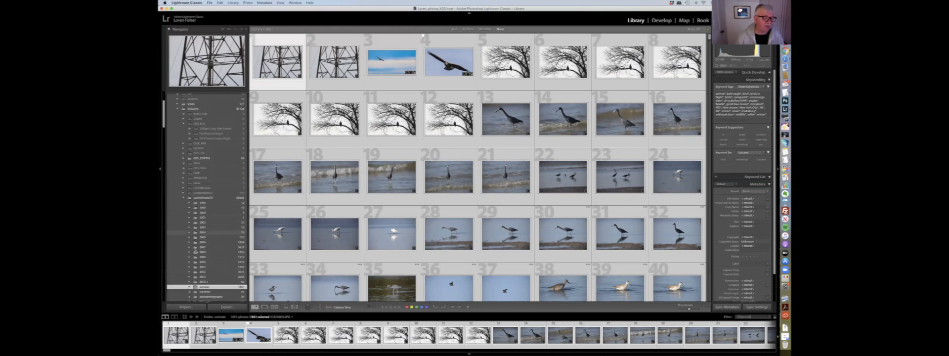
{"action": "scroll", "coordinate": [208, 219], "scroll_direction": "down", "scroll_amount": 1}
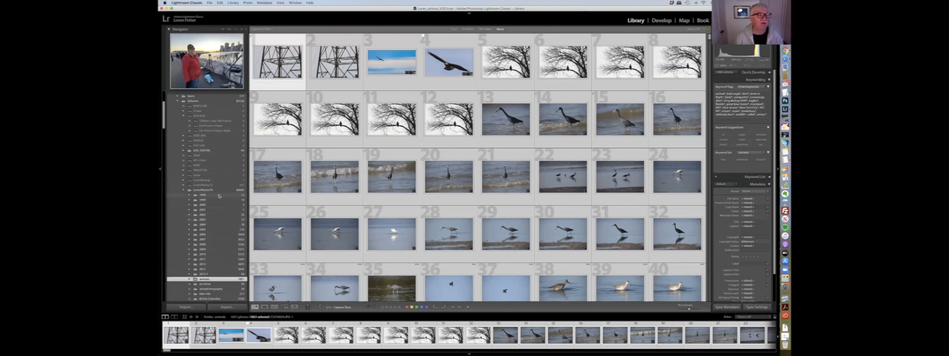
{"action": "scroll", "coordinate": [219, 196], "scroll_direction": "up", "scroll_amount": 2}
{"action": "scroll", "coordinate": [219, 196], "scroll_direction": "up", "scroll_amount": 2}
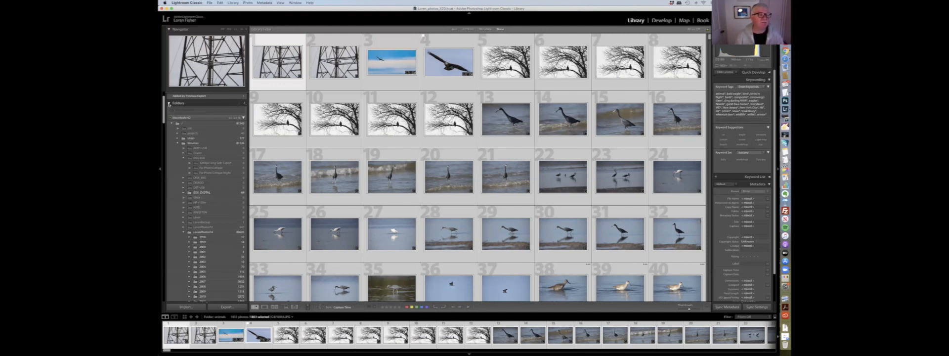
- Open the Collections panel, expand a collection set, and show the cuba collection
{"action": "left_click", "coordinate": [169, 103]}
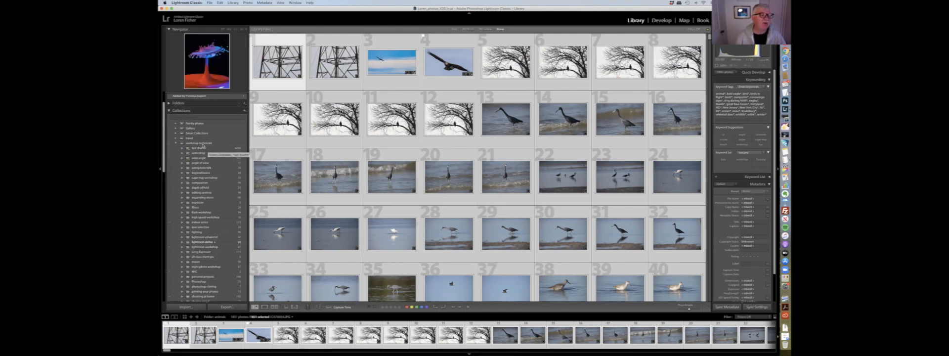
{"action": "left_click", "coordinate": [176, 138]}
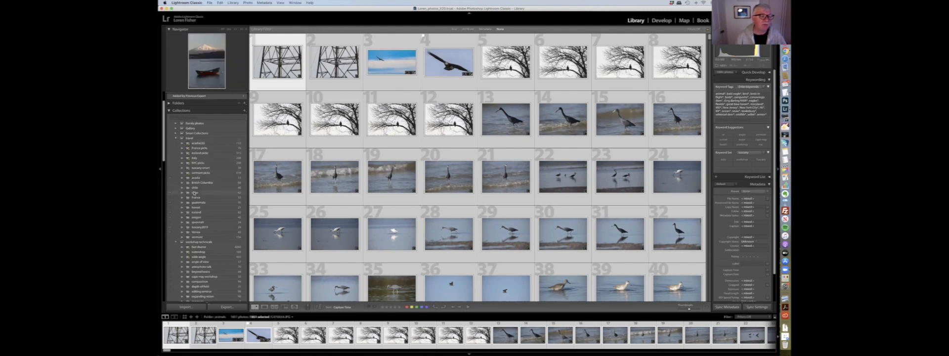
{"action": "left_click", "coordinate": [194, 193]}
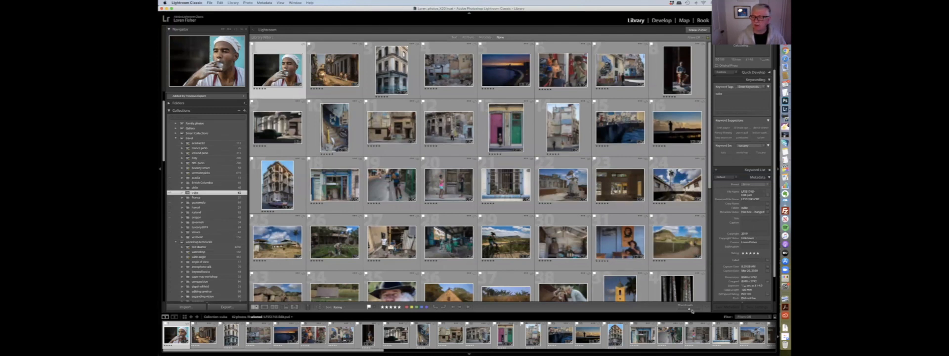
- Enlarge the grid thumbnails to about six per row
{"action": "left_click_drag", "start_coordinate": [690, 309], "coordinate": [693, 309]}
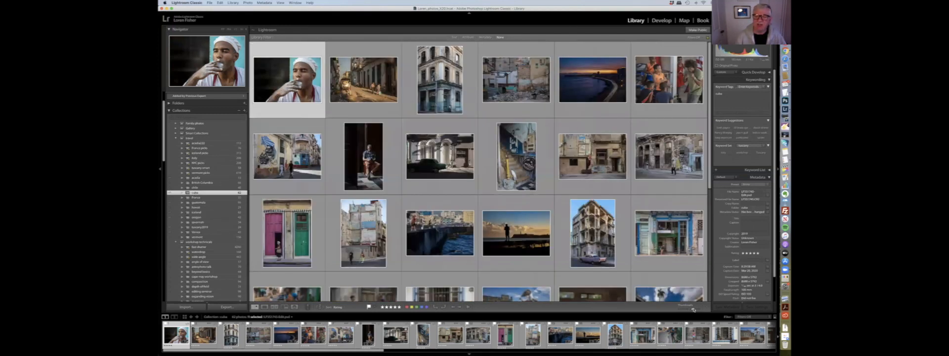
{"action": "key", "text": "minus"}
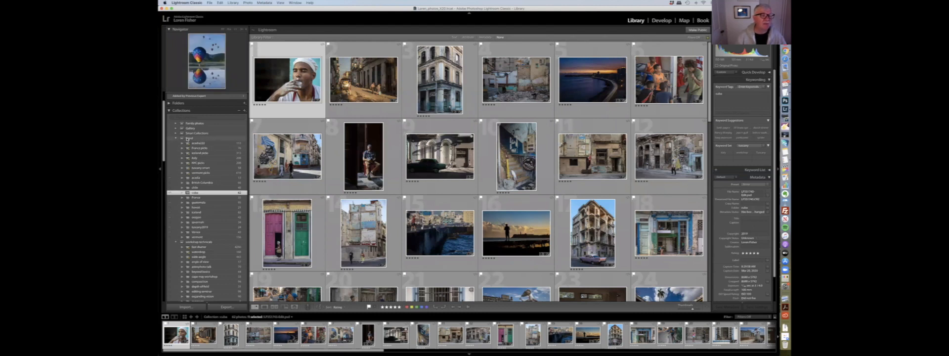
{"action": "left_click", "coordinate": [244, 110]}
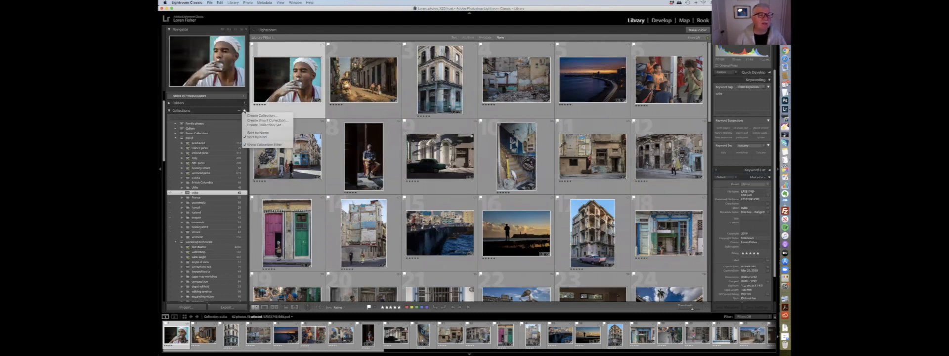
{"action": "left_click", "coordinate": [229, 129]}
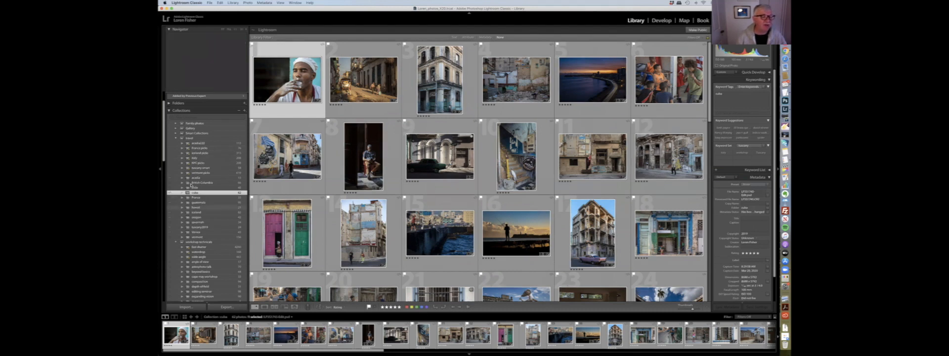
- Scroll through the photos in the cuba collection
{"action": "scroll", "coordinate": [191, 194], "scroll_direction": "down", "scroll_amount": 1}
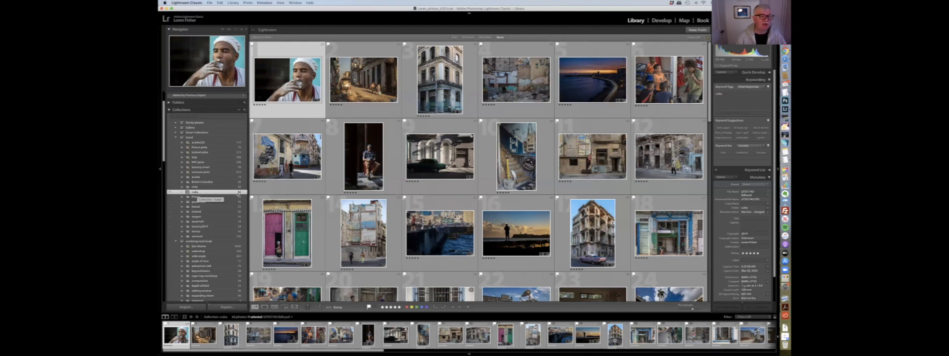
{"action": "scroll", "coordinate": [353, 179], "scroll_direction": "down", "scroll_amount": 5}
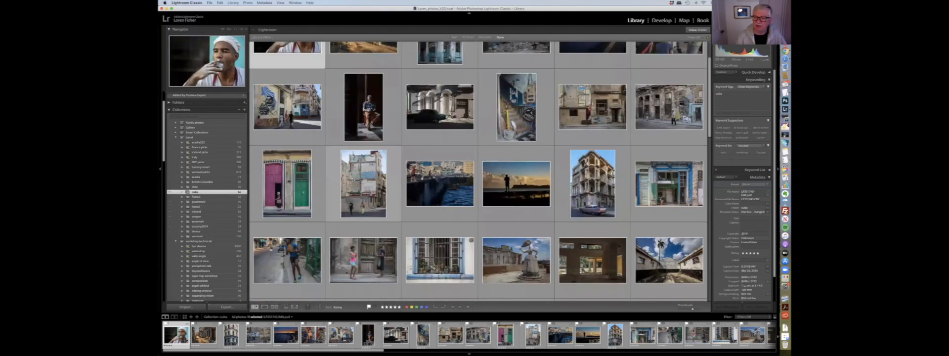
{"action": "scroll", "coordinate": [352, 179], "scroll_direction": "down", "scroll_amount": 5}
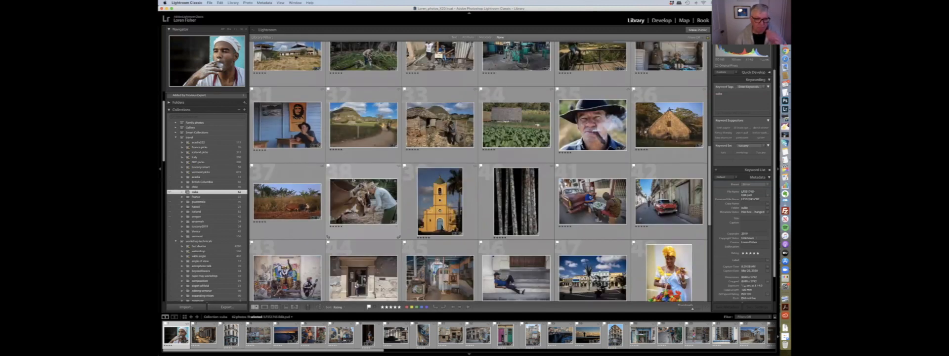
{"action": "scroll", "coordinate": [353, 181], "scroll_direction": "up", "scroll_amount": 5}
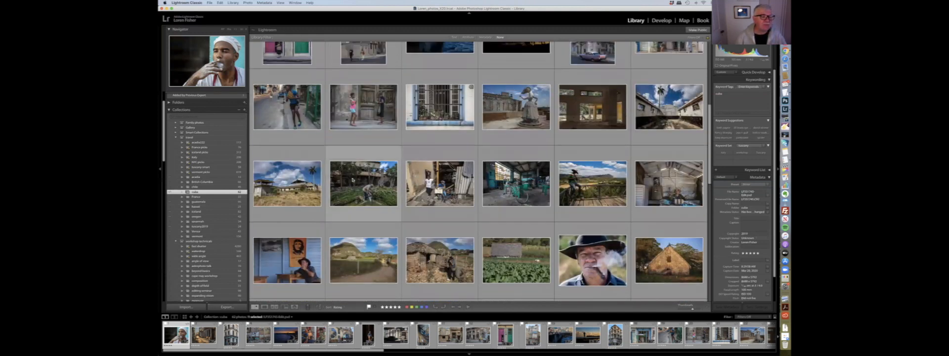
{"action": "scroll", "coordinate": [352, 179], "scroll_direction": "up", "scroll_amount": 3}
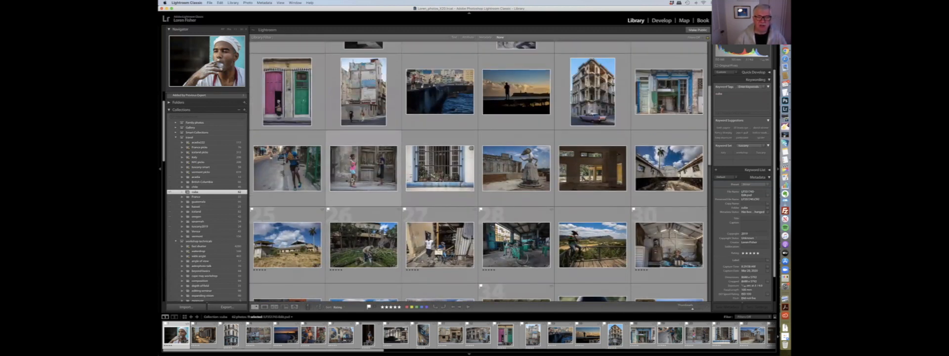
- Collapse a collection set and start a new smart collection named testttts
{"action": "left_click", "coordinate": [176, 241]}
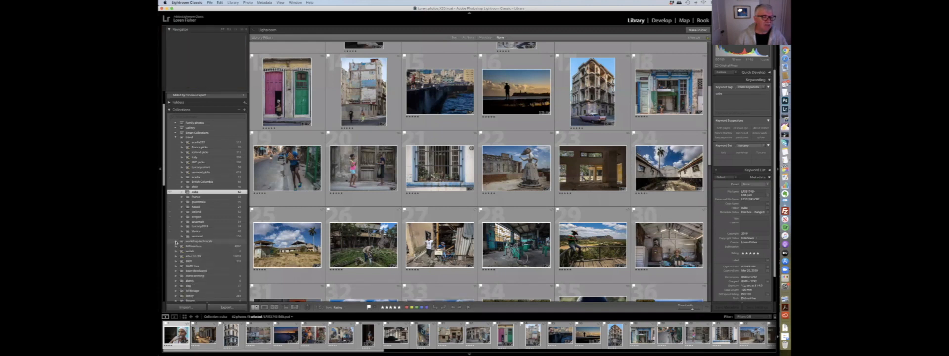
{"action": "scroll", "coordinate": [218, 220], "scroll_direction": "down", "scroll_amount": 10}
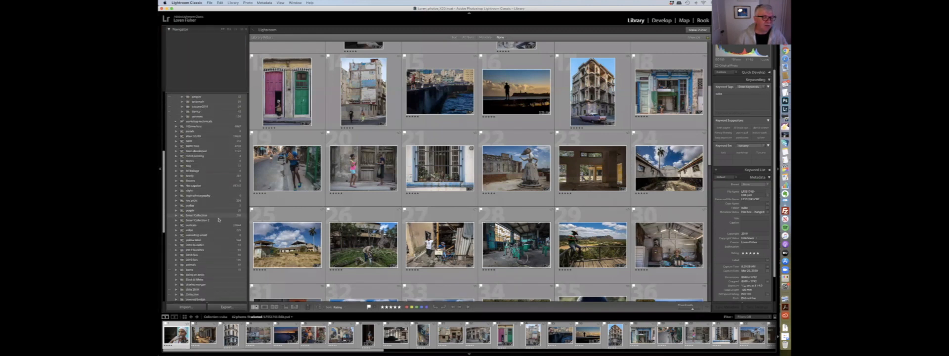
{"action": "scroll", "coordinate": [219, 219], "scroll_direction": "up", "scroll_amount": 8}
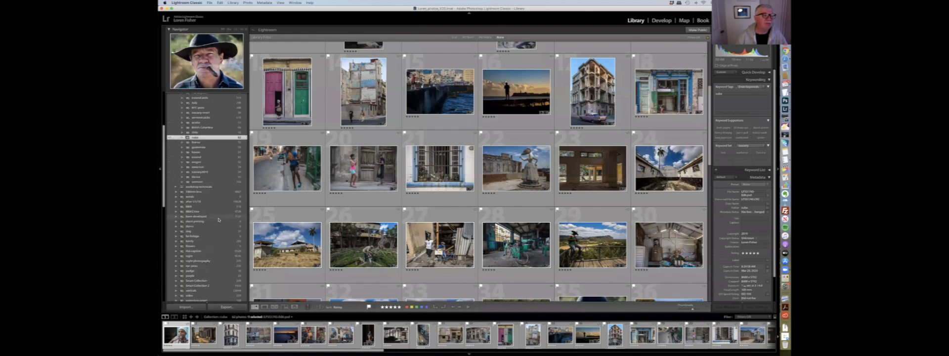
{"action": "scroll", "coordinate": [218, 219], "scroll_direction": "up", "scroll_amount": 2}
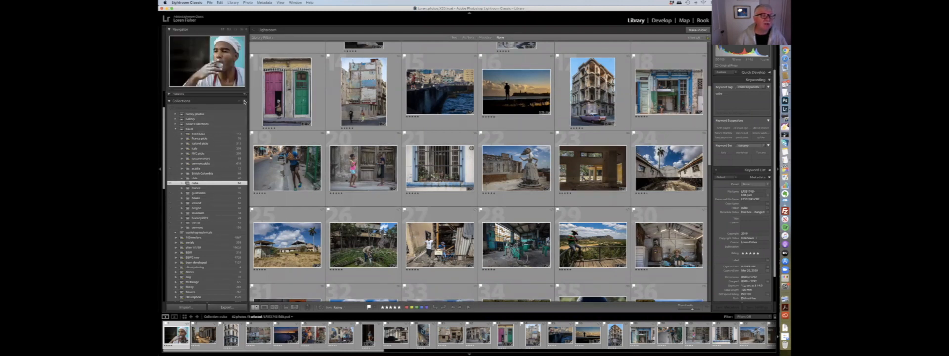
{"action": "left_click", "coordinate": [244, 102]}
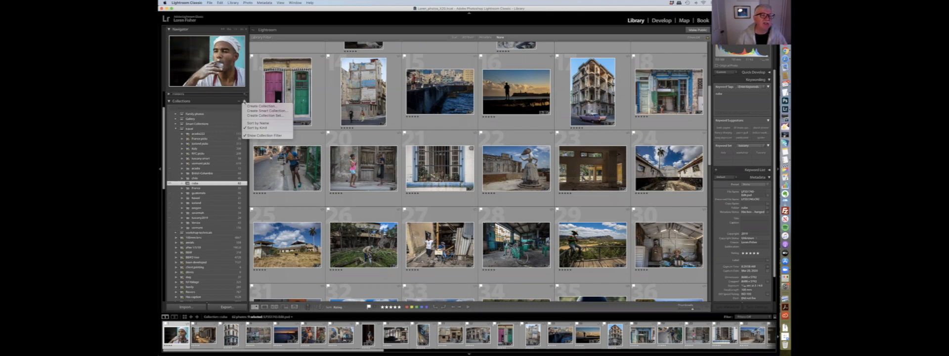
{"action": "left_click", "coordinate": [278, 111]}
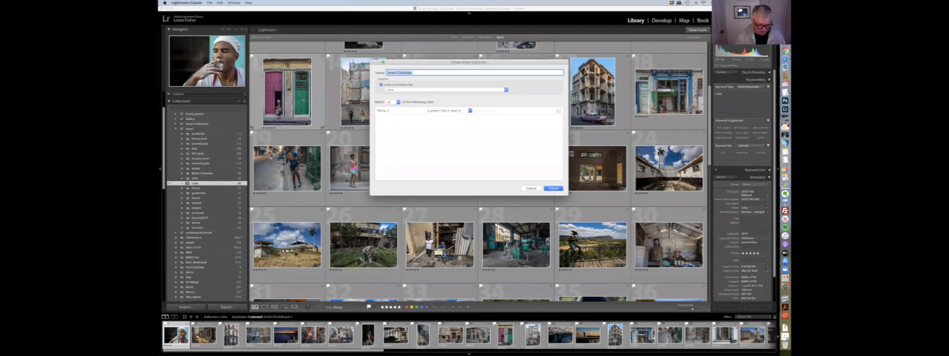
{"action": "type", "text": "testttts"}
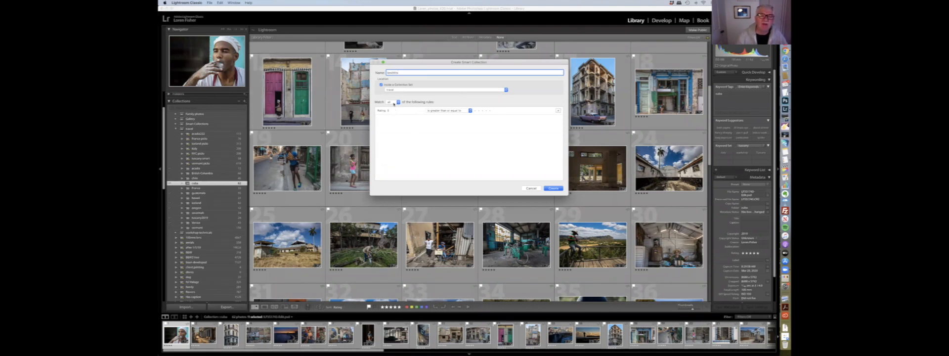
- Set the smart collection rule to Capture Date is in the range and edit the start date
{"action": "left_click", "coordinate": [385, 111]}
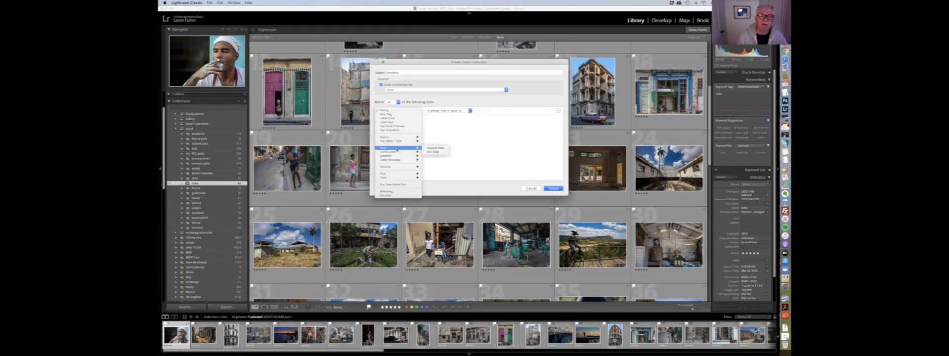
{"action": "left_click", "coordinate": [429, 148]}
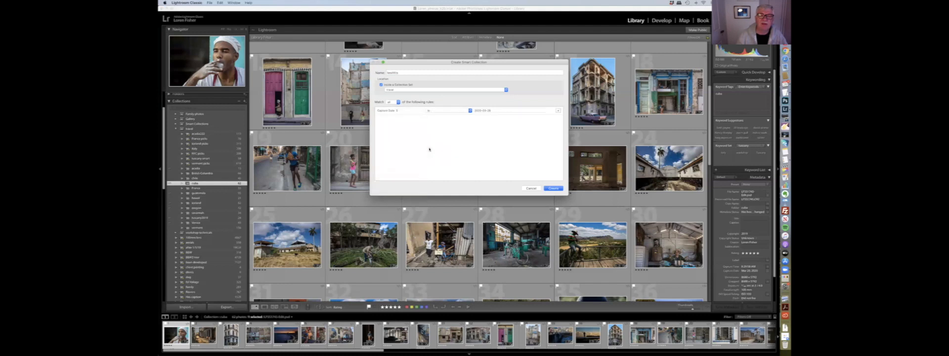
{"action": "left_click", "coordinate": [471, 111]}
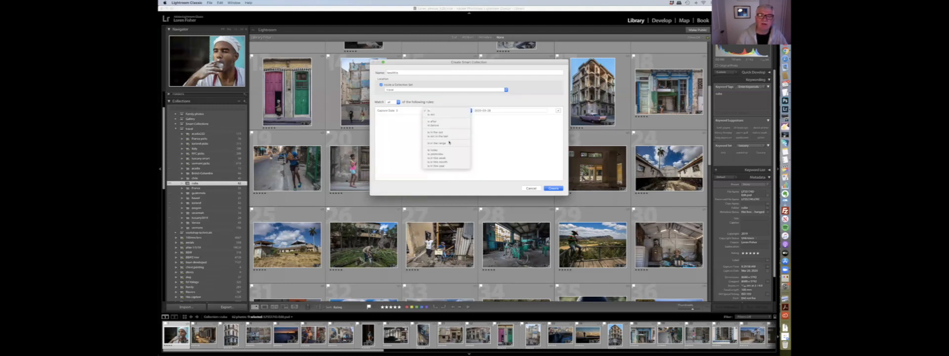
{"action": "left_click", "coordinate": [449, 142]}
{"action": "left_click", "coordinate": [499, 111]}
{"action": "key", "text": "BackSpace"}
{"action": "key", "text": "BackSpace"}
{"action": "type", "text": "1"}
{"action": "left_click", "coordinate": [526, 128]}
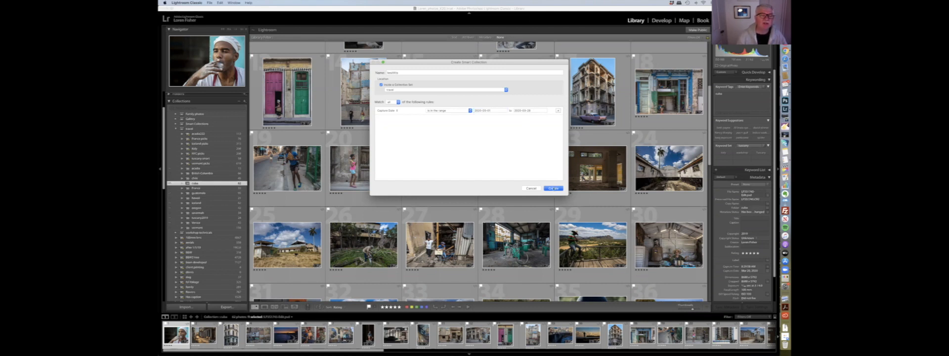
- Change the rule's field to Focal Length and select its value
{"action": "left_click", "coordinate": [386, 111]}
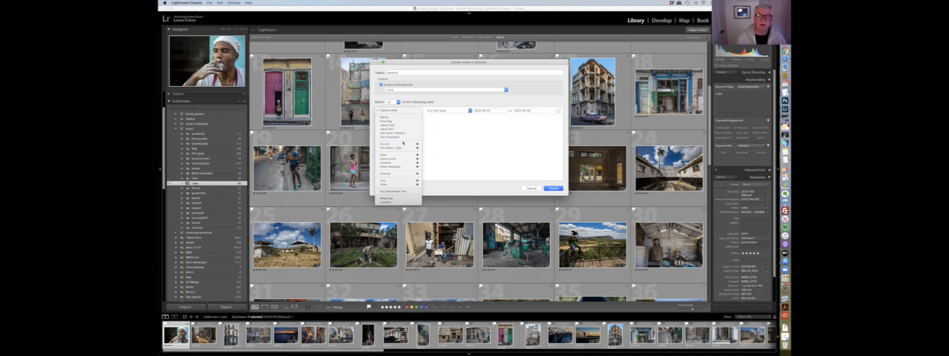
{"action": "mouse_move", "coordinate": [398, 176]}
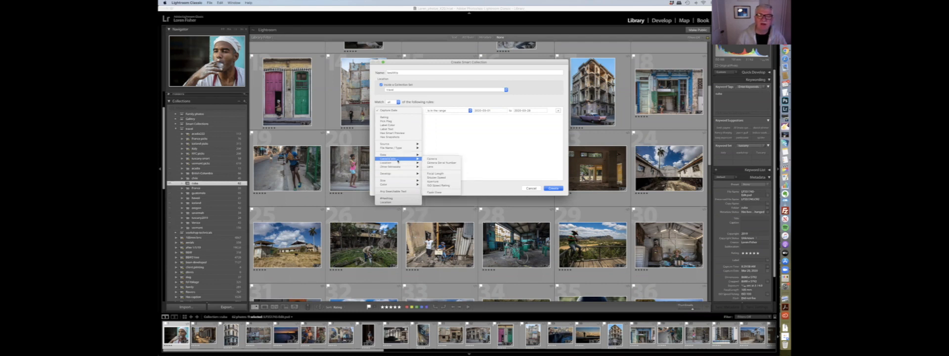
{"action": "left_click", "coordinate": [435, 174]}
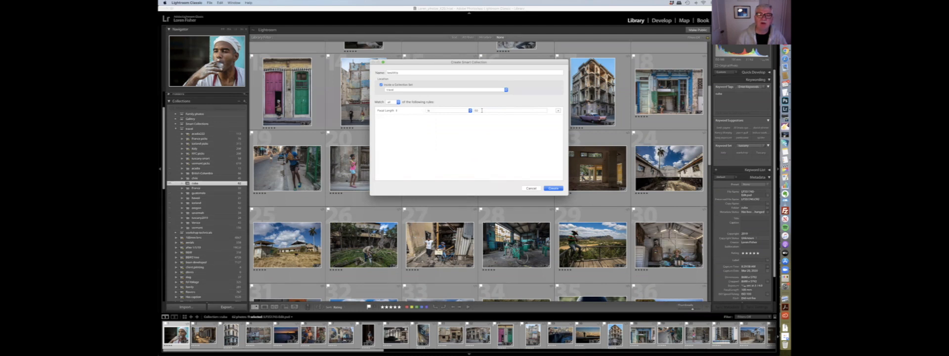
{"action": "left_click", "coordinate": [482, 110]}
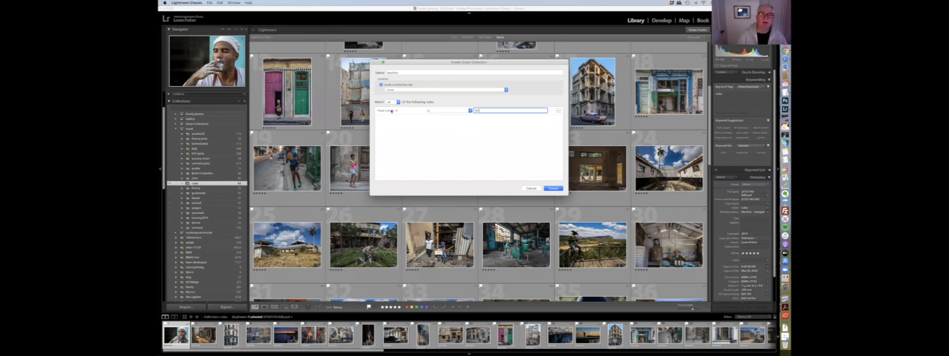
{"action": "left_click", "coordinate": [388, 111]}
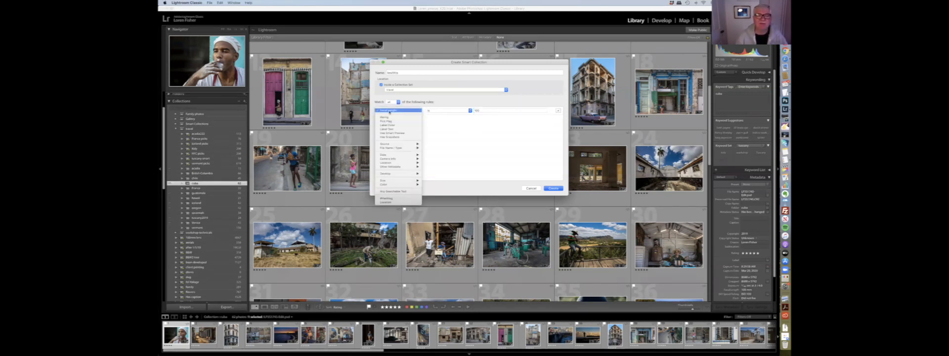
{"action": "left_click", "coordinate": [389, 111]}
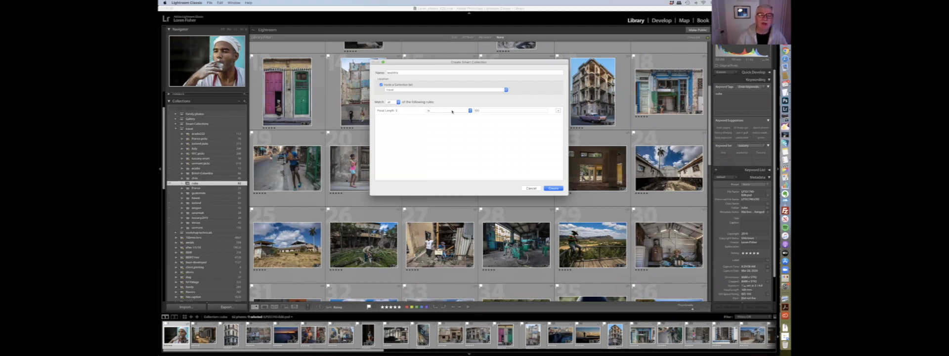
- Change the smart collection rule to Any Searchable Text contains and enter the search text
{"action": "left_click", "coordinate": [452, 112]}
{"action": "left_click", "coordinate": [451, 112]}
{"action": "left_click", "coordinate": [387, 111]}
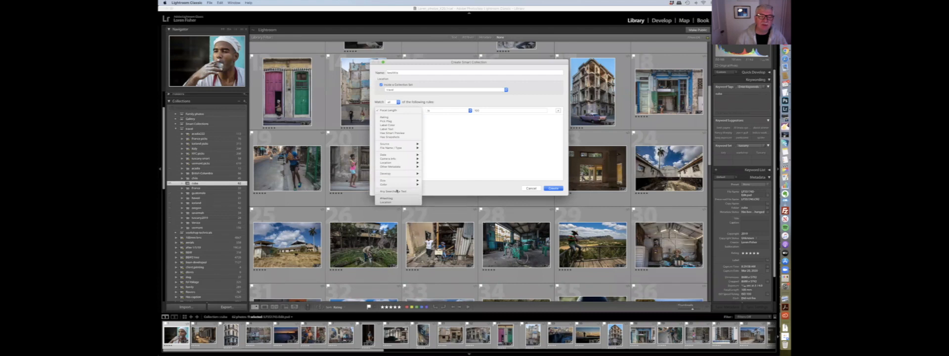
{"action": "left_click", "coordinate": [396, 191]}
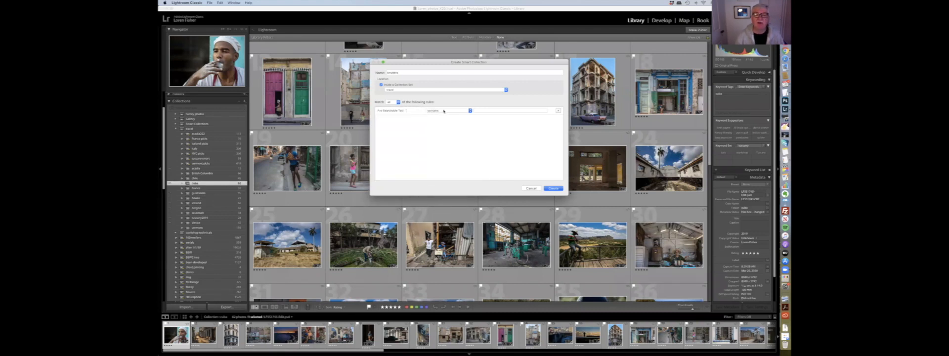
{"action": "left_click", "coordinate": [486, 109]}
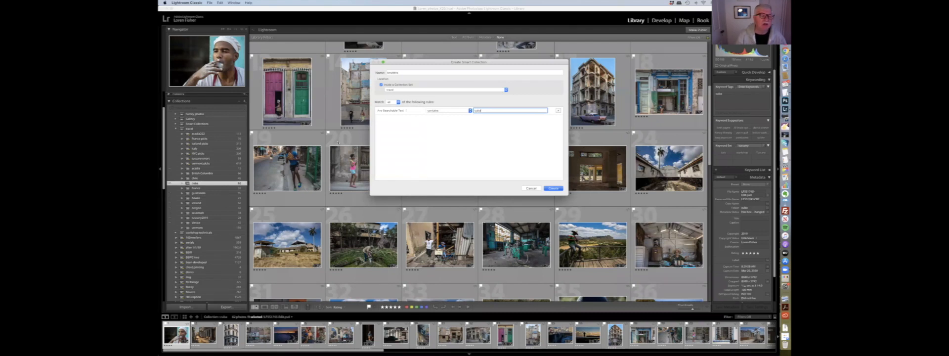
{"action": "key", "text": "Return"}
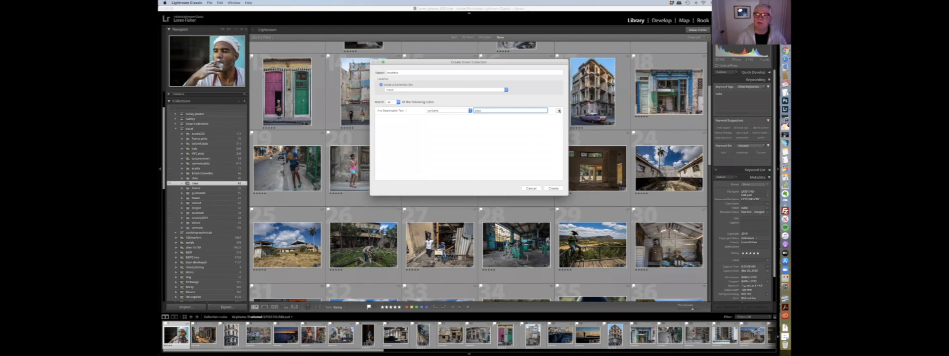
- Add a second rule requiring Pick Flag is flagged and create the smart collection
{"action": "left_click", "coordinate": [558, 111]}
{"action": "left_click", "coordinate": [381, 119]}
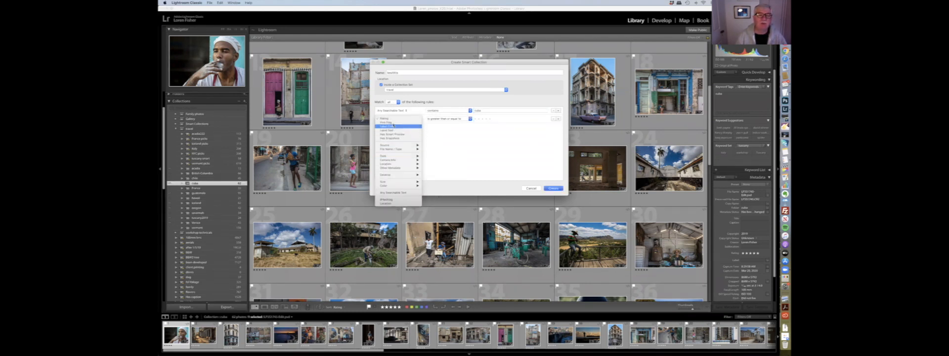
{"action": "left_click", "coordinate": [393, 122]}
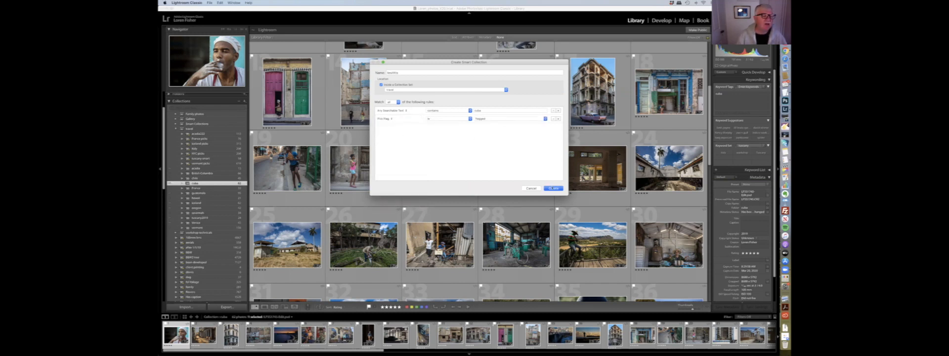
{"action": "left_click", "coordinate": [553, 188]}
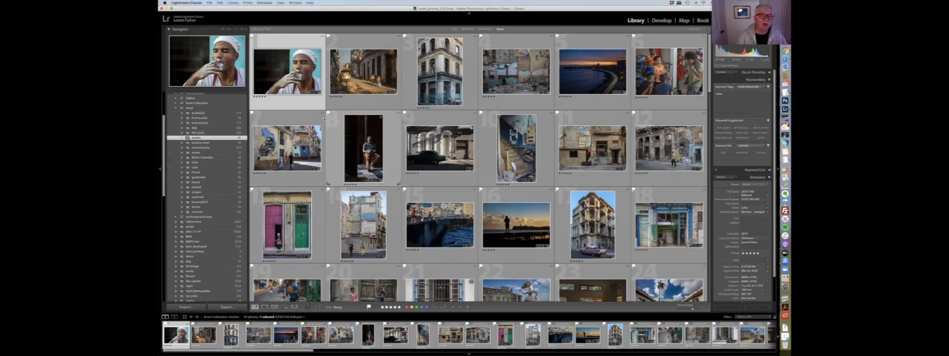
- Open the vermont pics smart collection and scroll through its photos and the collections list
{"action": "left_click", "coordinate": [201, 148]}
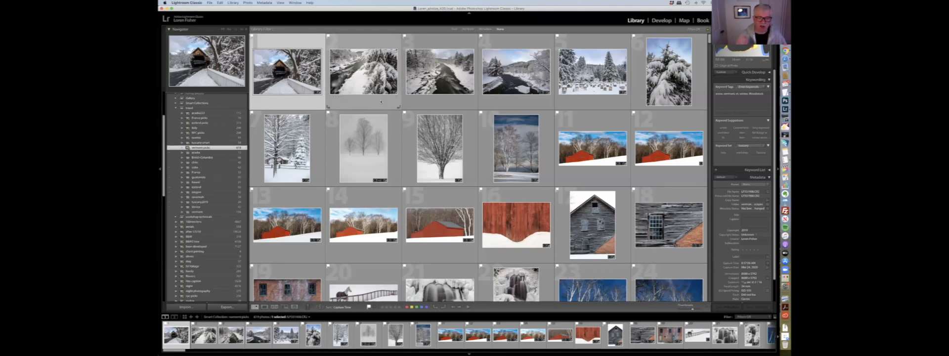
{"action": "scroll", "coordinate": [380, 101], "scroll_direction": "down", "scroll_amount": 10}
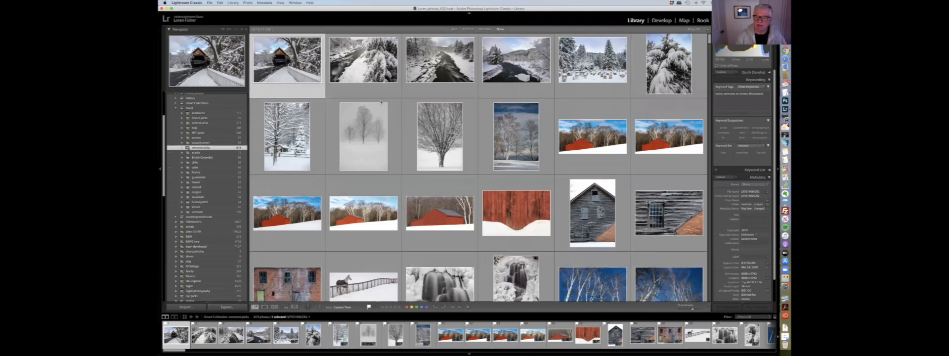
{"action": "scroll", "coordinate": [381, 102], "scroll_direction": "up", "scroll_amount": 10}
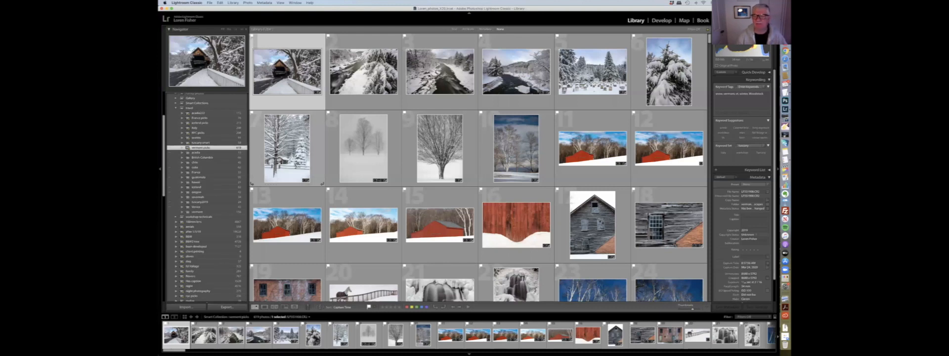
{"action": "scroll", "coordinate": [306, 135], "scroll_direction": "down", "scroll_amount": 15}
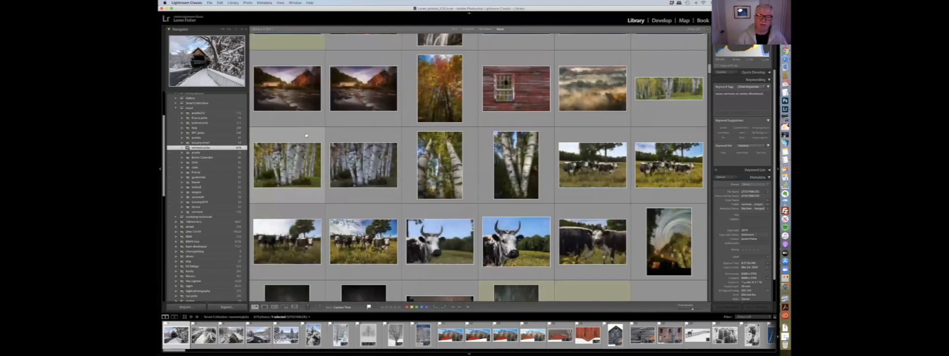
{"action": "scroll", "coordinate": [306, 135], "scroll_direction": "up", "scroll_amount": 15}
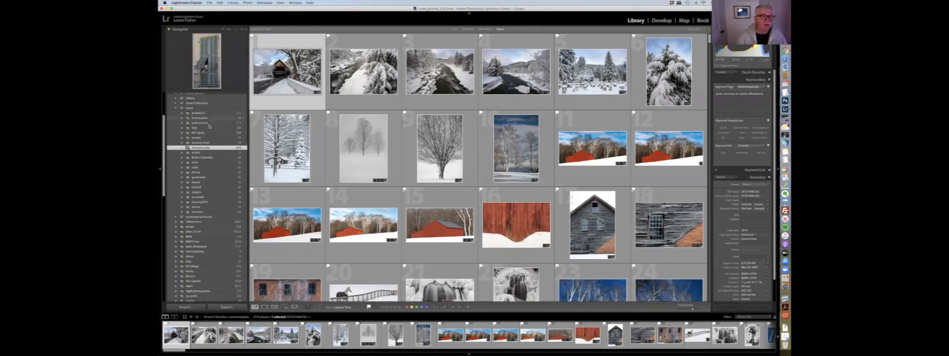
{"action": "scroll", "coordinate": [209, 126], "scroll_direction": "down", "scroll_amount": 2}
{"action": "scroll", "coordinate": [212, 127], "scroll_direction": "up", "scroll_amount": 3}
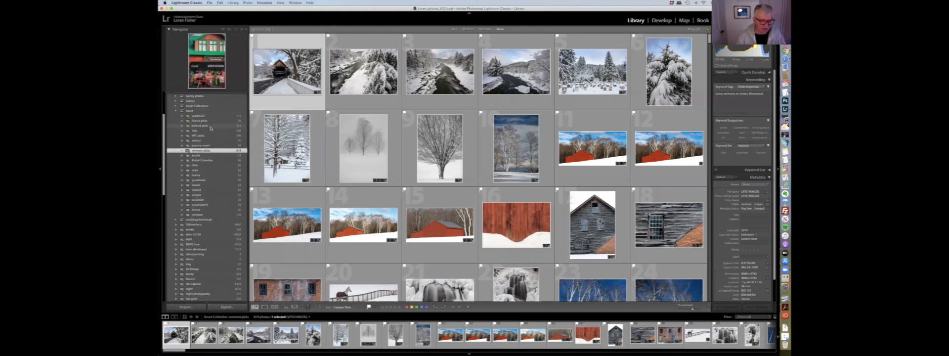
{"action": "scroll", "coordinate": [210, 128], "scroll_direction": "down", "scroll_amount": 8}
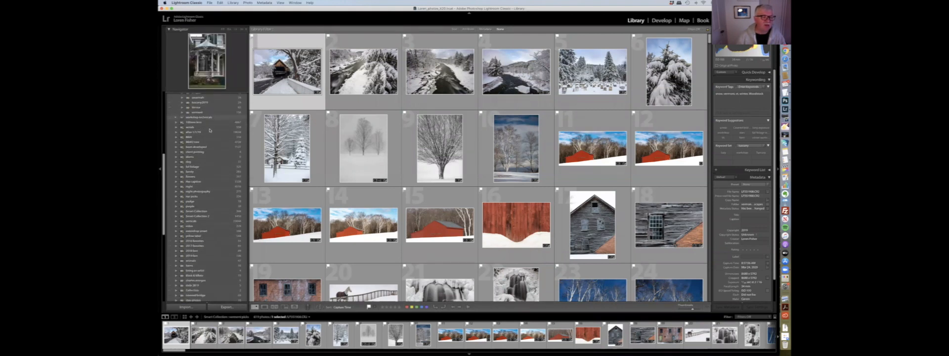
{"action": "scroll", "coordinate": [201, 206], "scroll_direction": "down", "scroll_amount": 7}
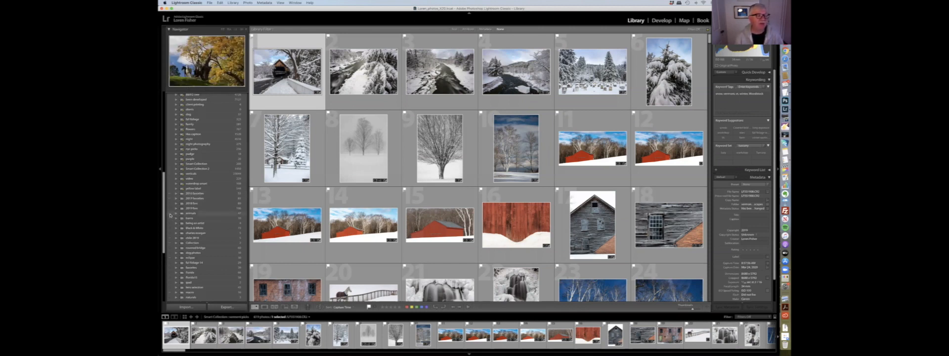
- Scroll through the collections list and inspect a collection's context menu options
{"action": "scroll", "coordinate": [198, 198], "scroll_direction": "up", "scroll_amount": 4}
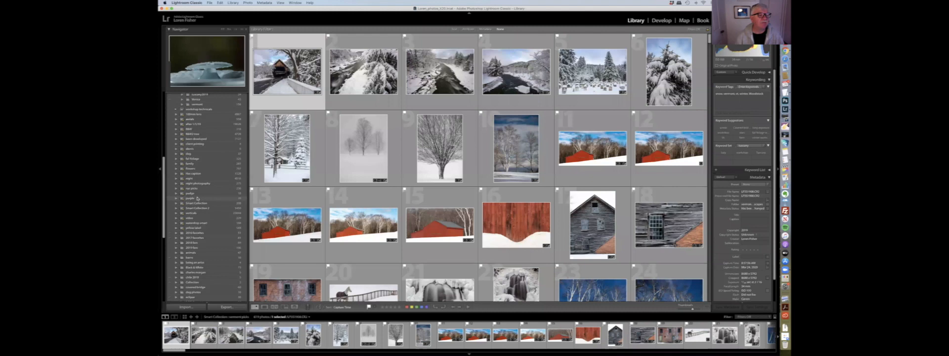
{"action": "scroll", "coordinate": [199, 190], "scroll_direction": "up", "scroll_amount": 5}
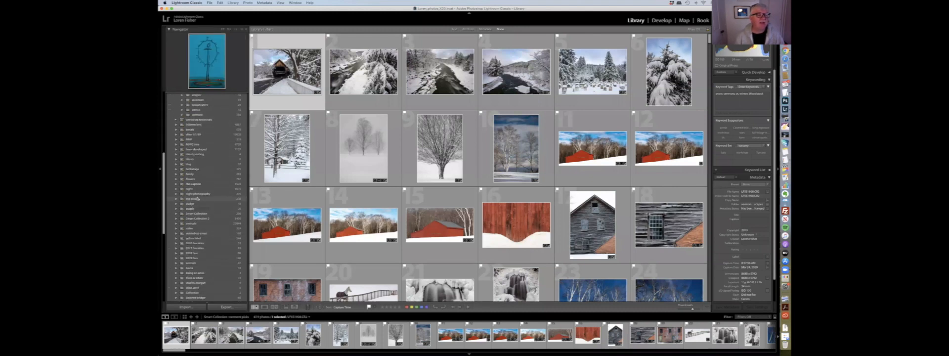
{"action": "scroll", "coordinate": [199, 183], "scroll_direction": "up", "scroll_amount": 1}
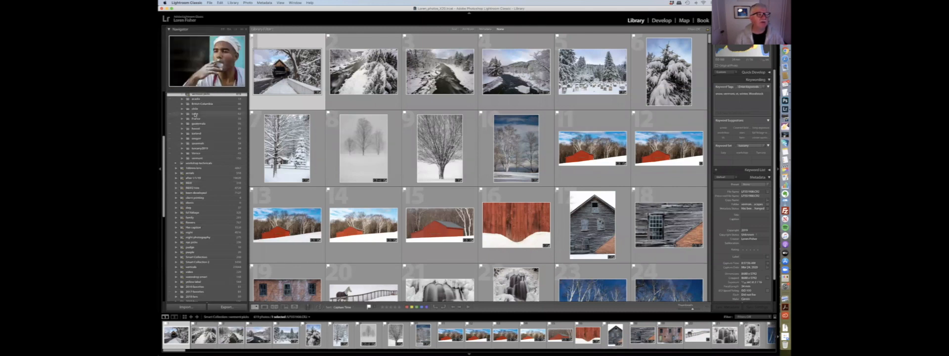
{"action": "right_click", "coordinate": [195, 114]}
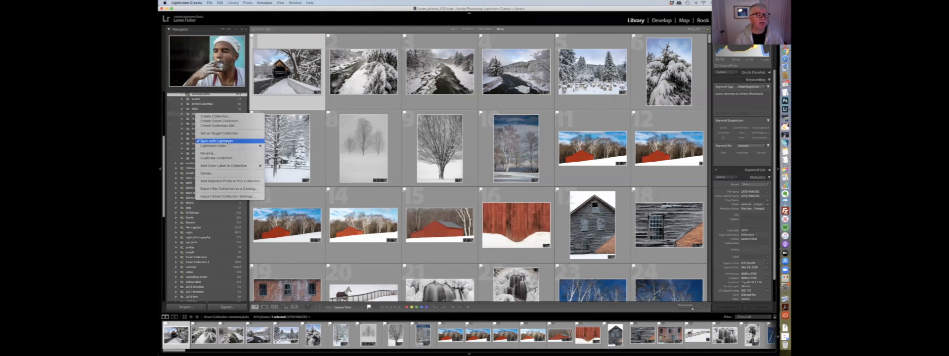
{"action": "left_click", "coordinate": [192, 115]}
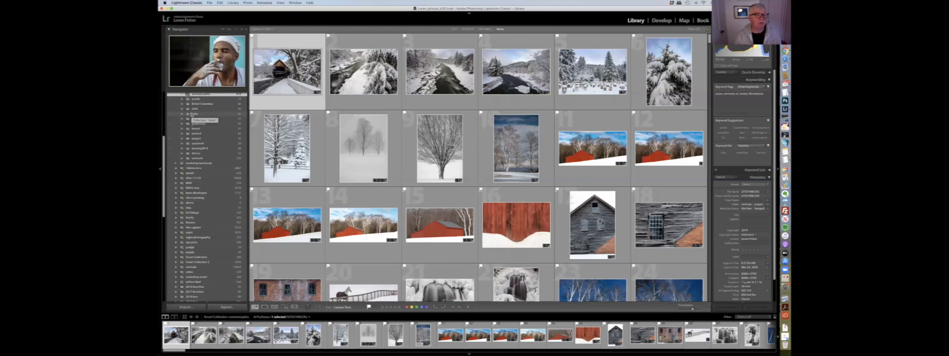
{"action": "scroll", "coordinate": [173, 129], "scroll_direction": "up", "scroll_amount": 2}
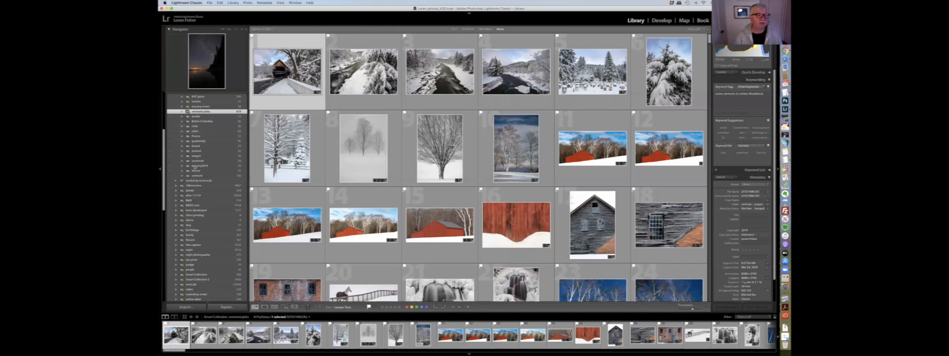
{"action": "scroll", "coordinate": [212, 146], "scroll_direction": "down", "scroll_amount": 3}
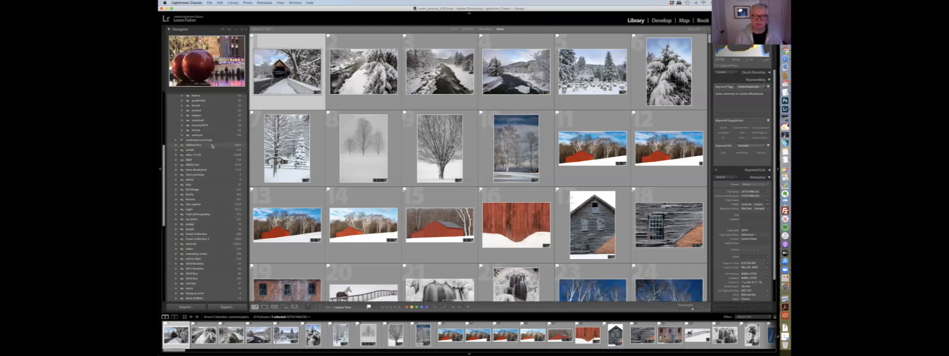
{"action": "scroll", "coordinate": [212, 146], "scroll_direction": "down", "scroll_amount": 1}
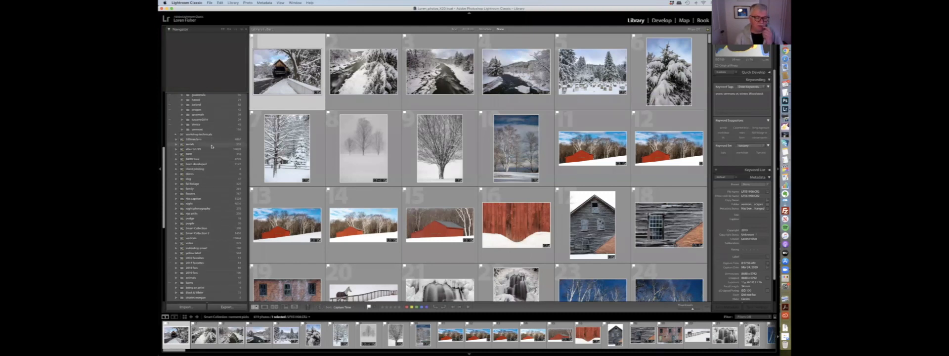
{"action": "scroll", "coordinate": [211, 147], "scroll_direction": "down", "scroll_amount": 2}
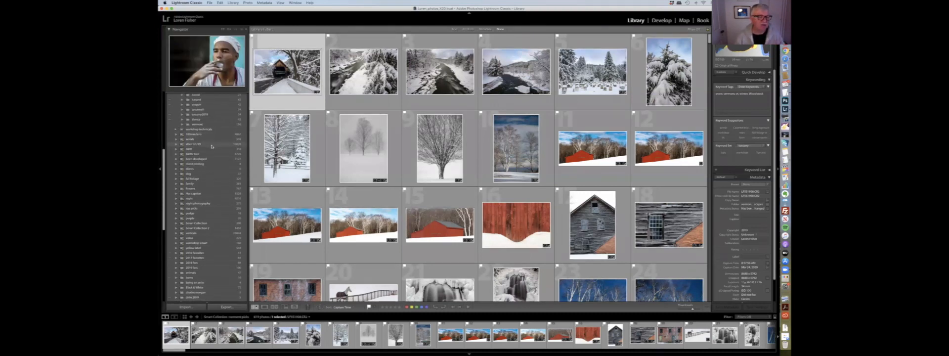
{"action": "scroll", "coordinate": [211, 146], "scroll_direction": "down", "scroll_amount": 10}
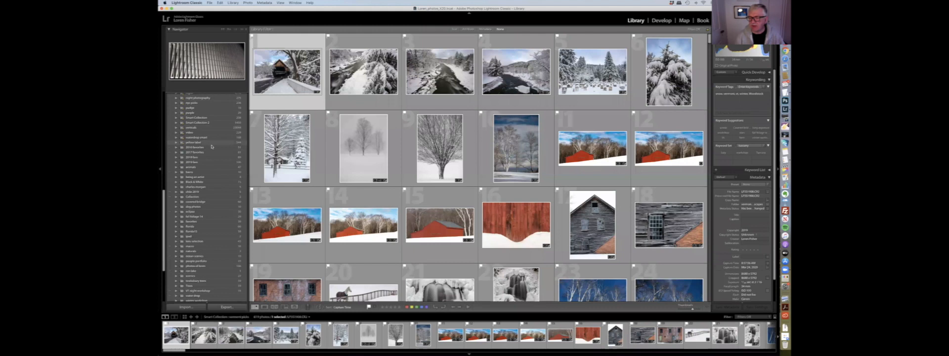
{"action": "scroll", "coordinate": [211, 146], "scroll_direction": "down", "scroll_amount": 2}
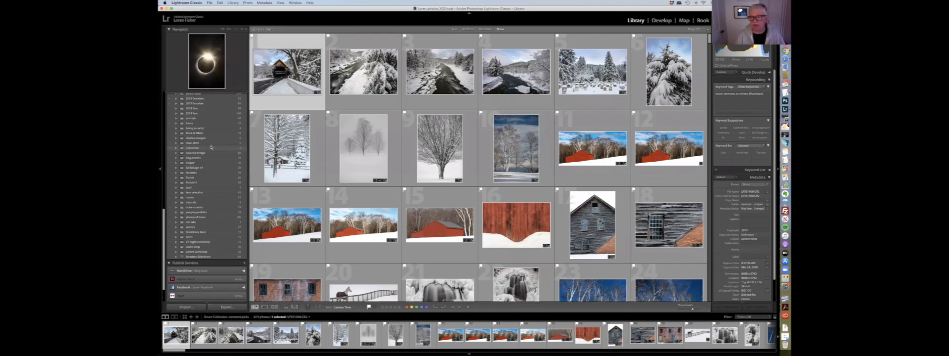
{"action": "scroll", "coordinate": [210, 146], "scroll_direction": "down", "scroll_amount": 1}
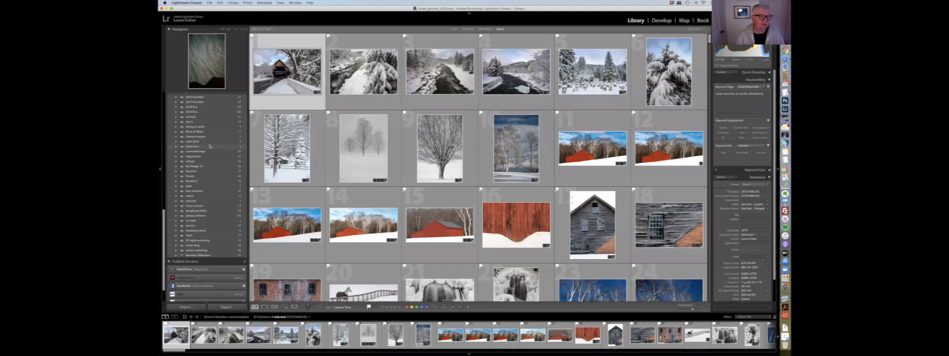
{"action": "scroll", "coordinate": [209, 147], "scroll_direction": "up", "scroll_amount": 3}
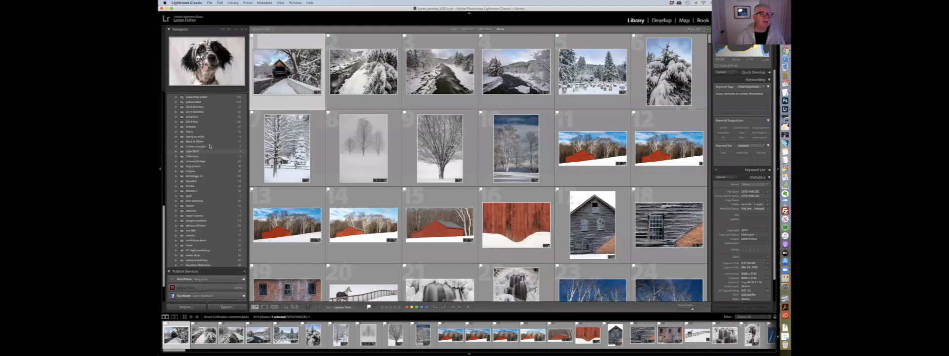
{"action": "scroll", "coordinate": [210, 147], "scroll_direction": "up", "scroll_amount": 10}
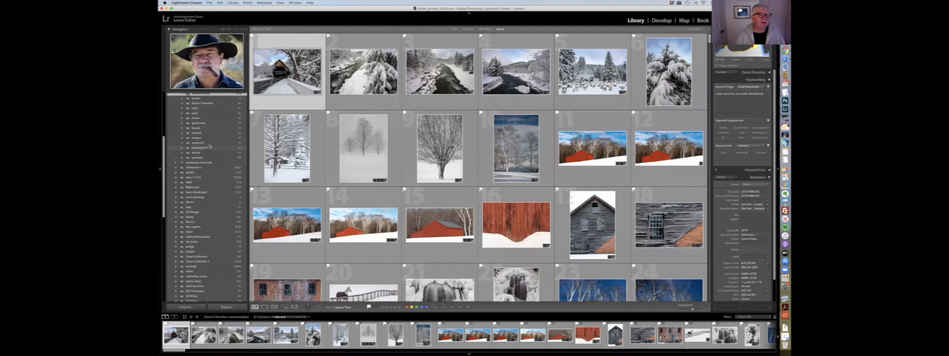
{"action": "scroll", "coordinate": [210, 146], "scroll_direction": "up", "scroll_amount": 5}
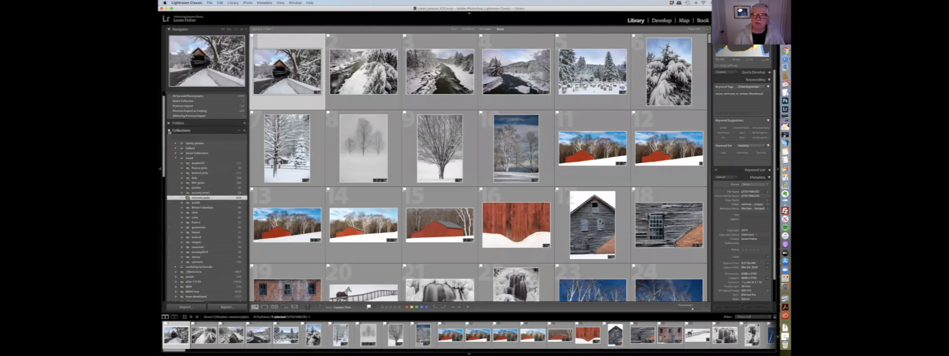
- Add the keywords Covered bridge and middle bridge to the selected covered bridge photo
{"action": "left_click", "coordinate": [169, 130]}
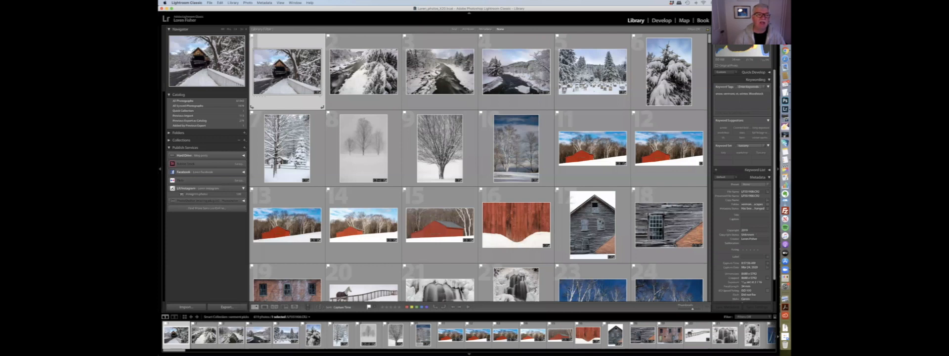
{"action": "left_click", "coordinate": [745, 107]}
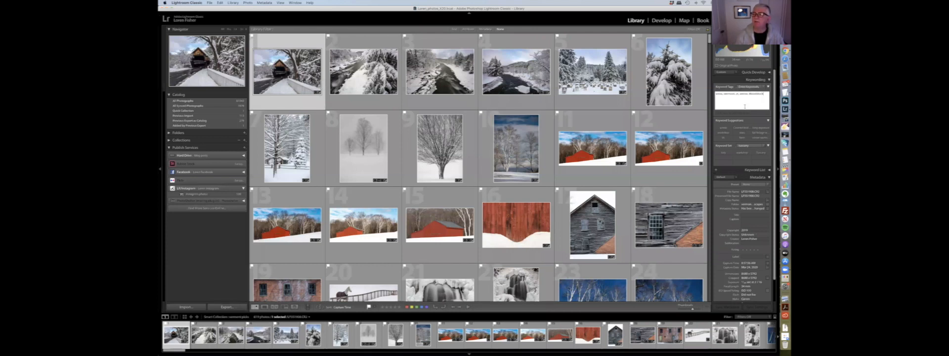
{"action": "type", "text": ","}
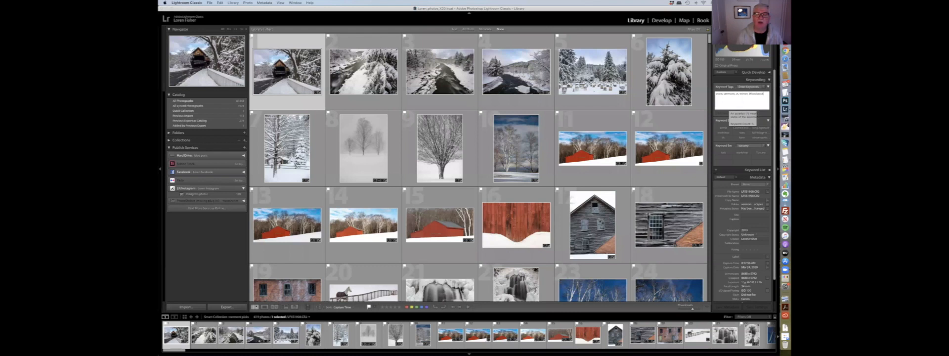
{"action": "type", "text": " Covered bridge"}
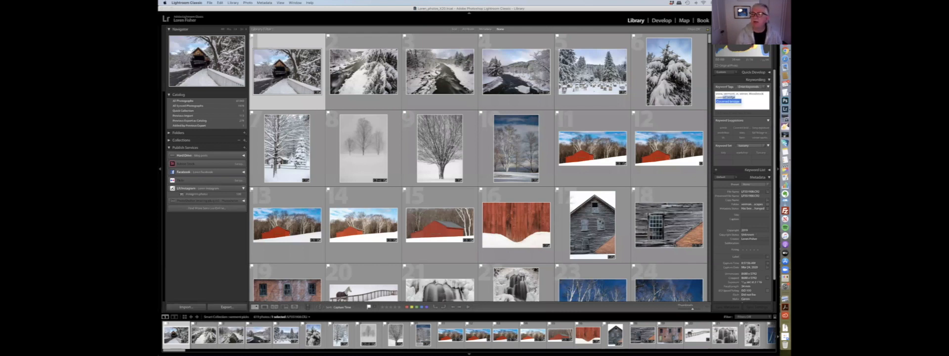
{"action": "type", "text": ", mid"}
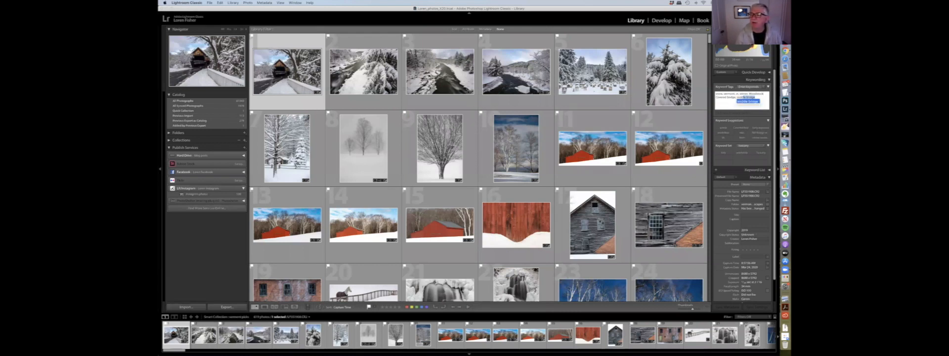
{"action": "key", "text": "Return"}
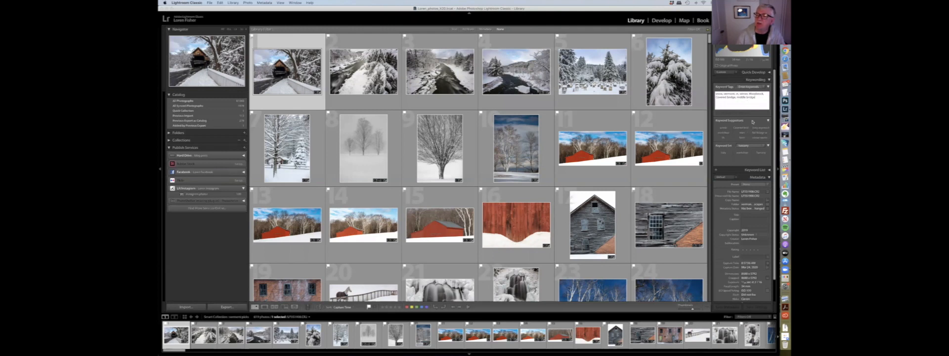
- Open the keyword set editor to review its preset keyword fields and cancel it
{"action": "left_click", "coordinate": [764, 147]}
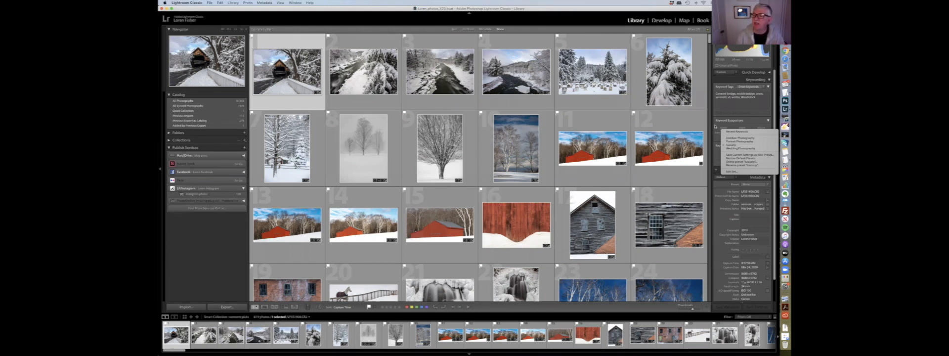
{"action": "left_click", "coordinate": [731, 171]}
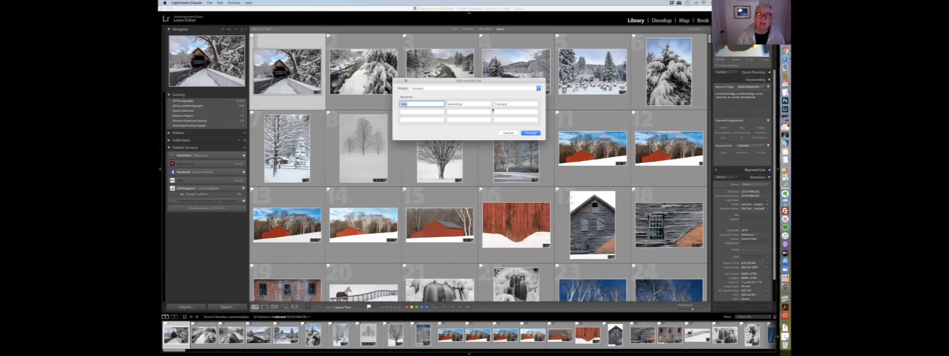
{"action": "left_click", "coordinate": [509, 133]}
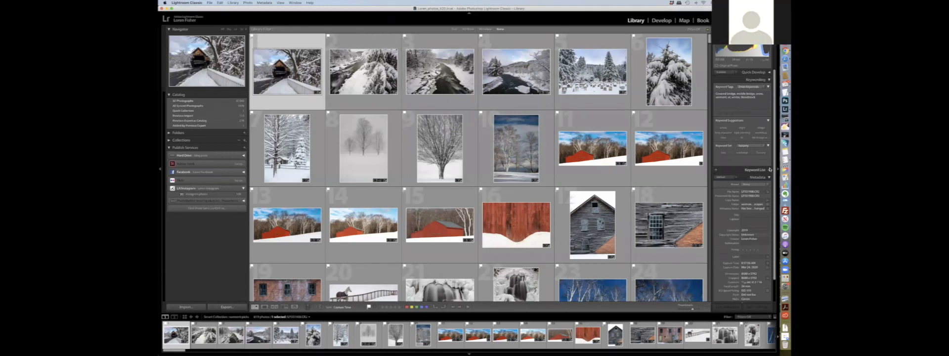
- Show all photos tagged with the astrophotography keyword from the keyword list
{"action": "left_click", "coordinate": [757, 170]}
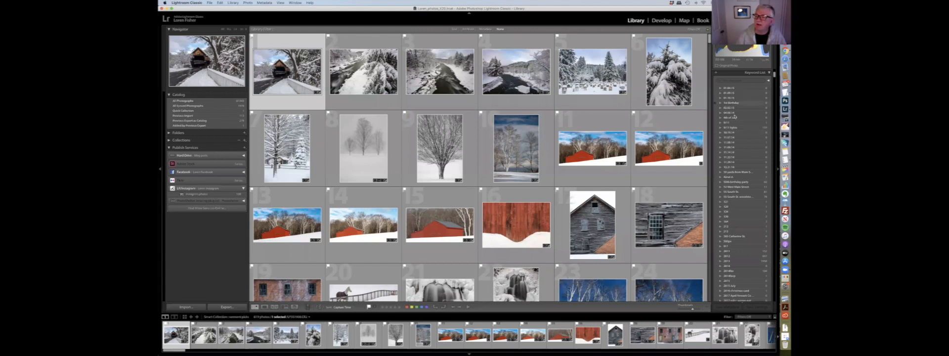
{"action": "scroll", "coordinate": [735, 116], "scroll_direction": "down", "scroll_amount": 10}
{"action": "scroll", "coordinate": [733, 134], "scroll_direction": "down", "scroll_amount": 3}
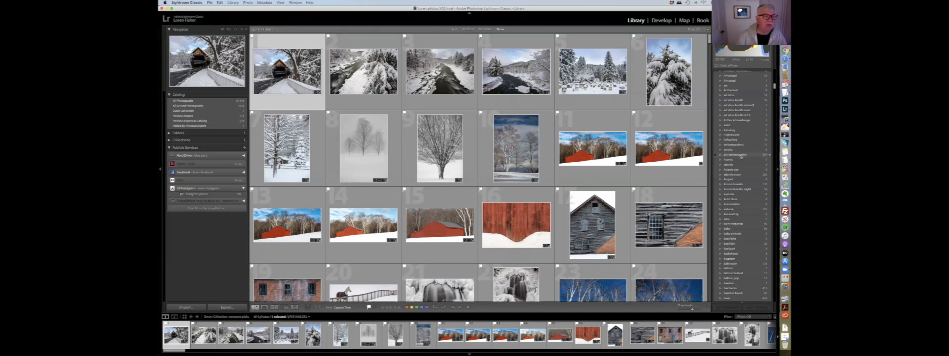
{"action": "left_click", "coordinate": [738, 155]}
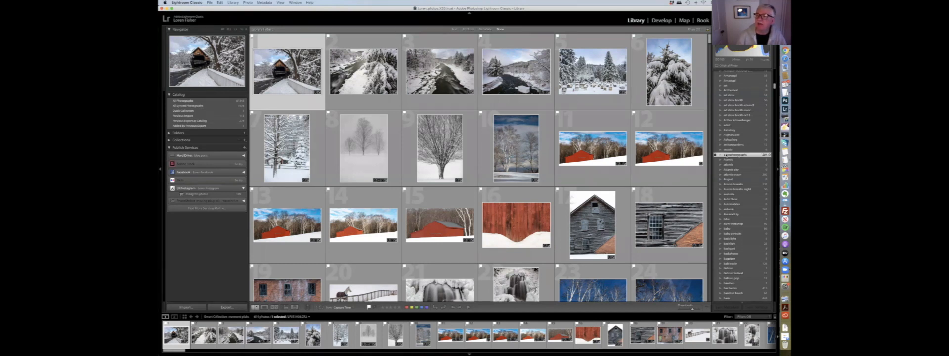
{"action": "double_click", "coordinate": [737, 155]}
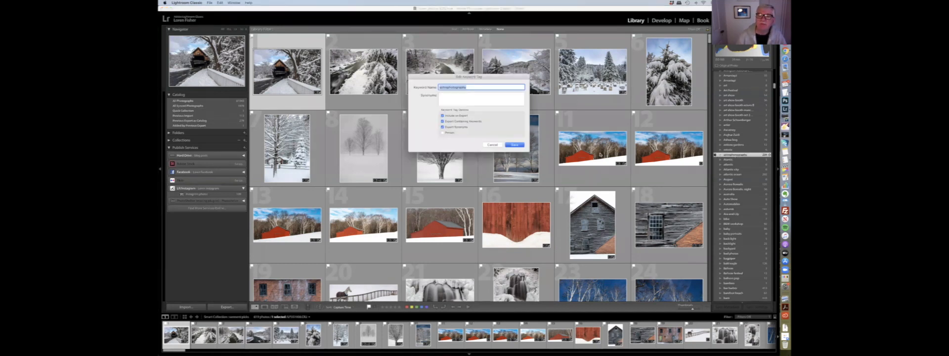
{"action": "left_click", "coordinate": [498, 146]}
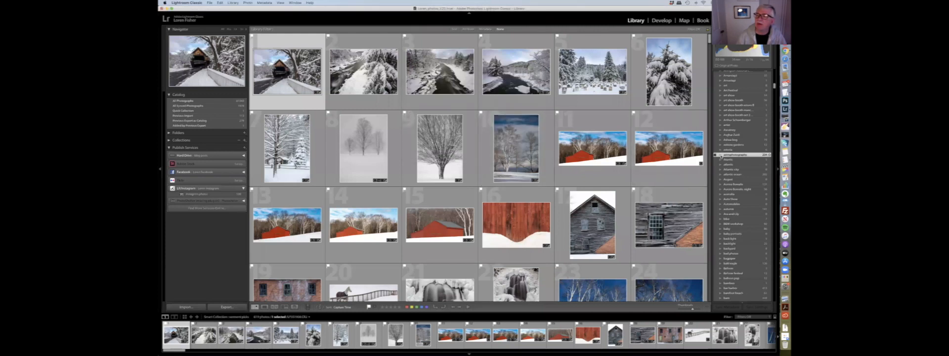
{"action": "left_click", "coordinate": [768, 155]}
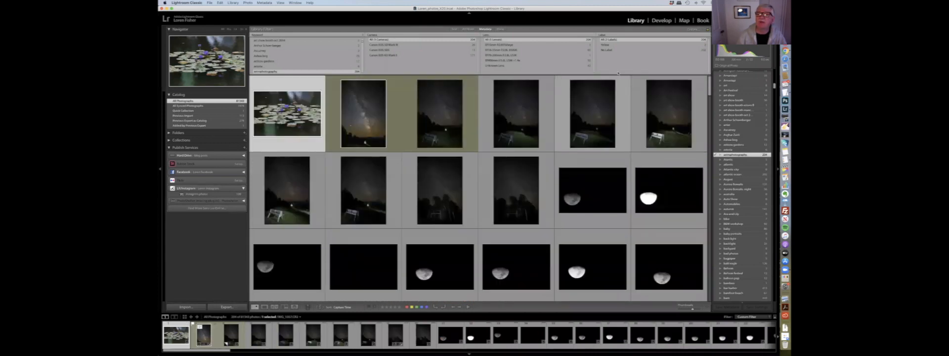
- Clear the library filter and return to the top of the All Photographs grid
{"action": "left_click", "coordinate": [501, 29]}
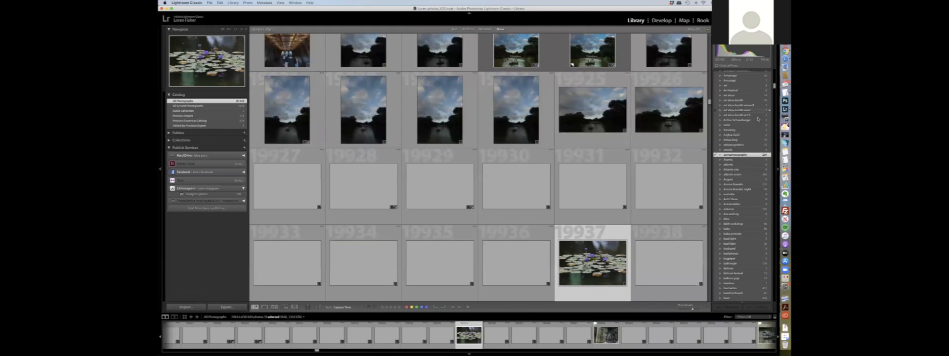
{"action": "left_click_drag", "start_coordinate": [775, 86], "coordinate": [774, 72]}
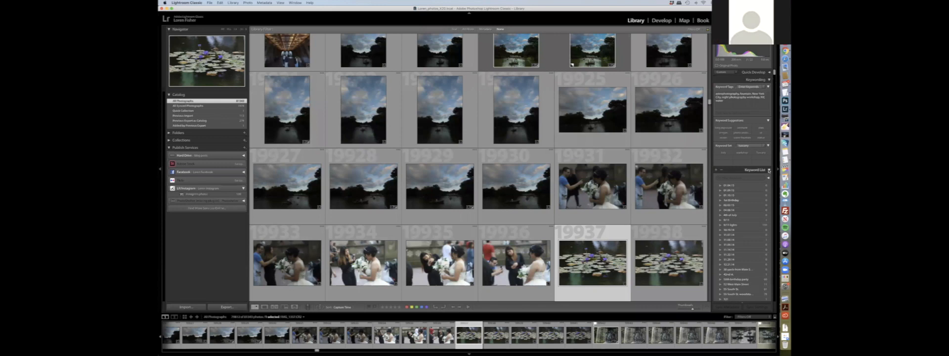
{"action": "left_click", "coordinate": [769, 170]}
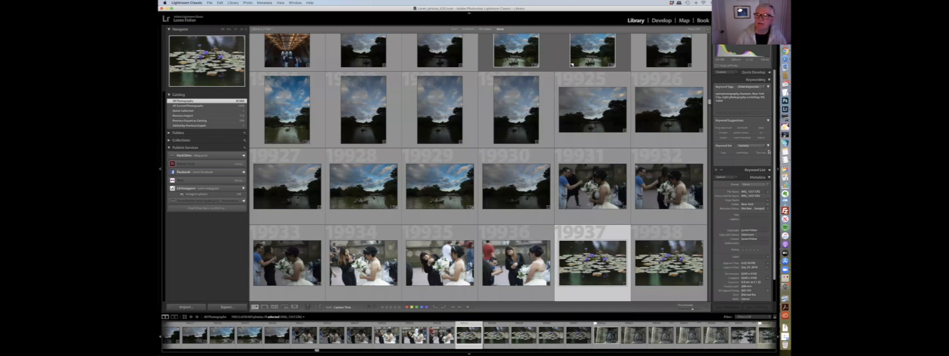
{"action": "left_click_drag", "start_coordinate": [710, 101], "coordinate": [709, 30]}
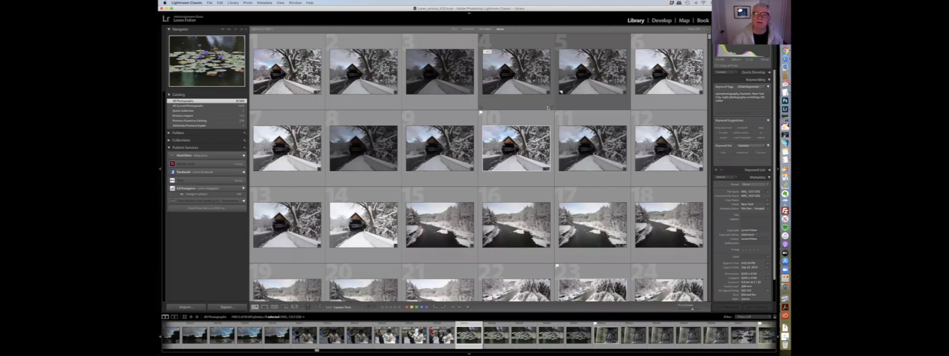
{"action": "left_click", "coordinate": [516, 84]}
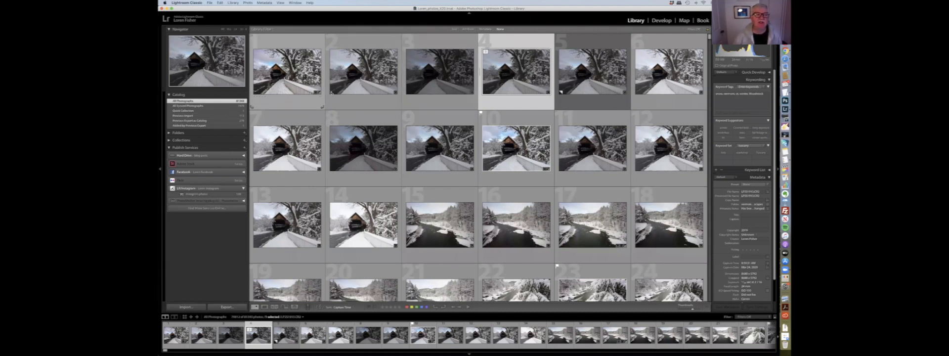
- Select the first fourteen covered bridge photos and add the keywords middle bridge and Covered bridge to them
{"action": "left_click", "coordinate": [289, 75]}
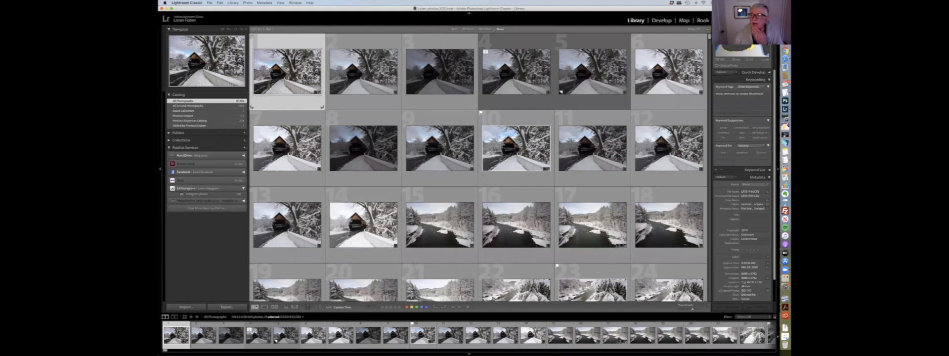
{"action": "left_click", "coordinate": [487, 72]}
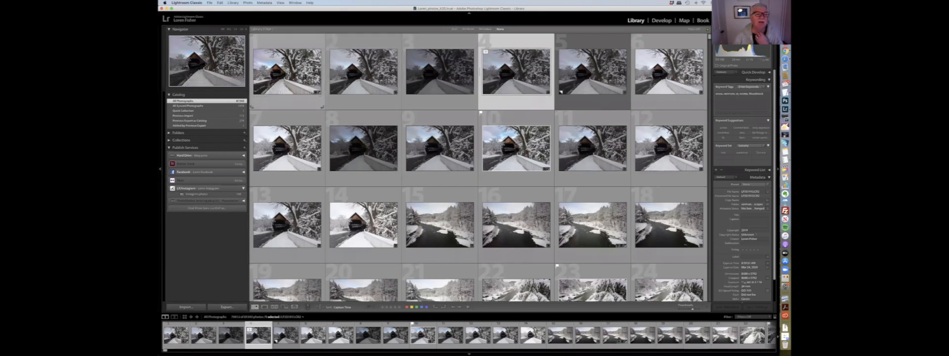
{"action": "left_click", "coordinate": [286, 74]}
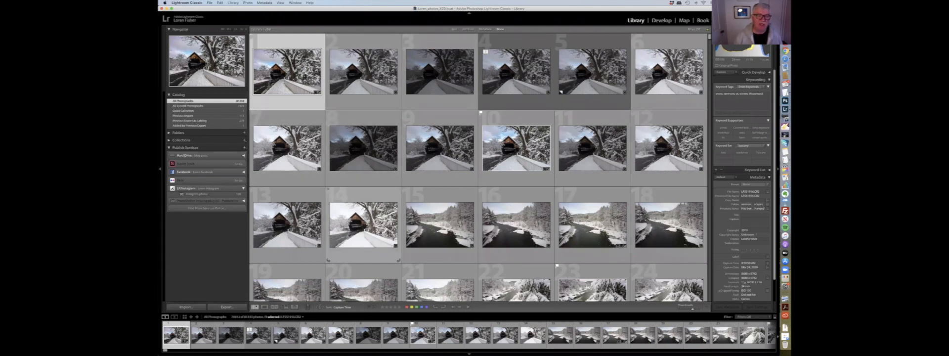
{"action": "left_click", "coordinate": [363, 225], "text": "shift"}
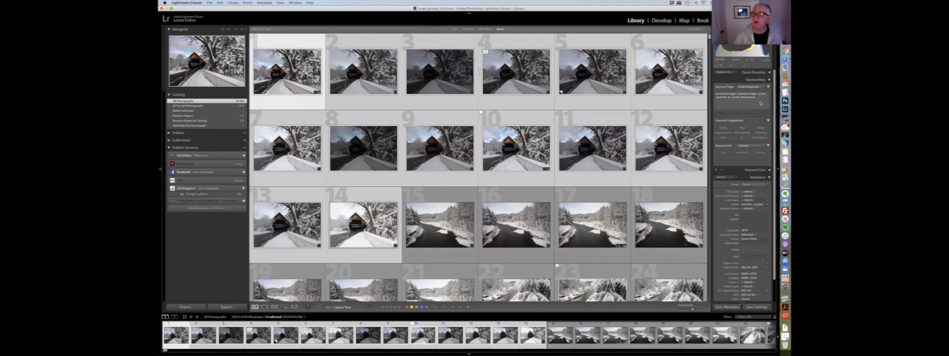
{"action": "mouse_move", "coordinate": [733, 97]}
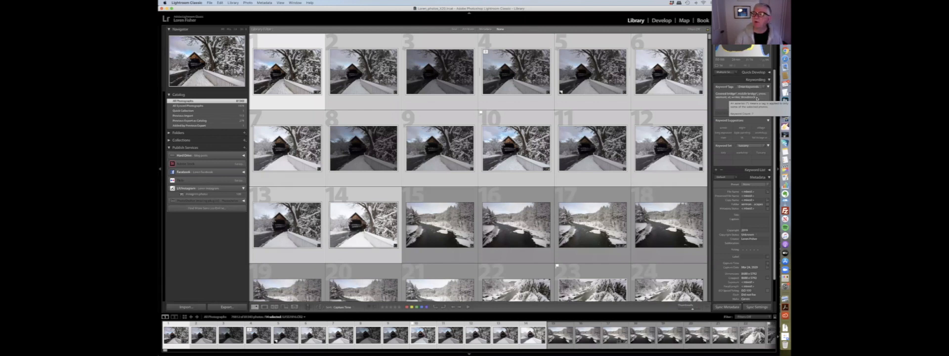
{"action": "left_click", "coordinate": [757, 99]}
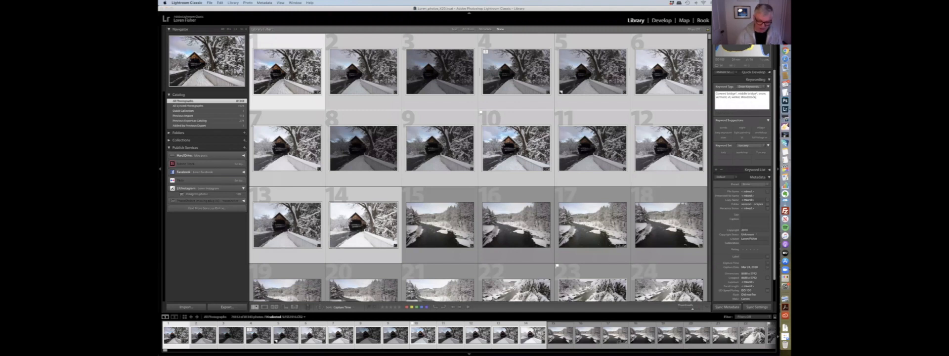
{"action": "type", "text": "m"}
{"action": "key", "text": "Return"}
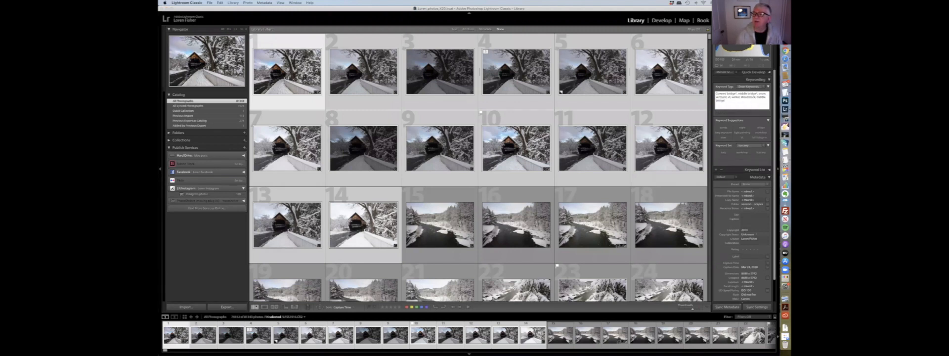
{"action": "key", "text": "BackSpace"}
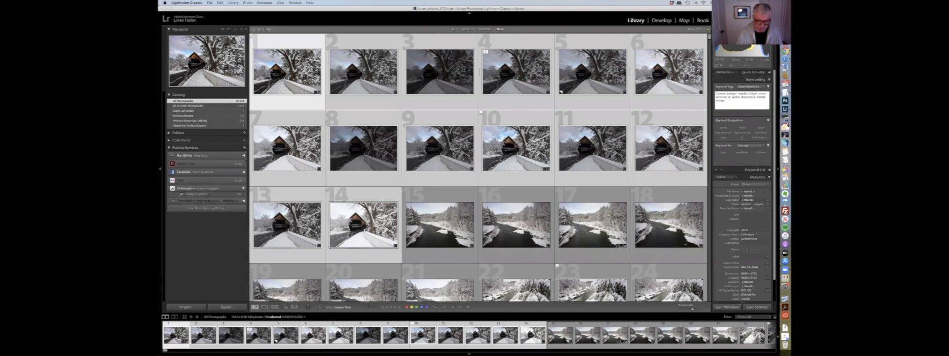
{"action": "type", "text": "c"}
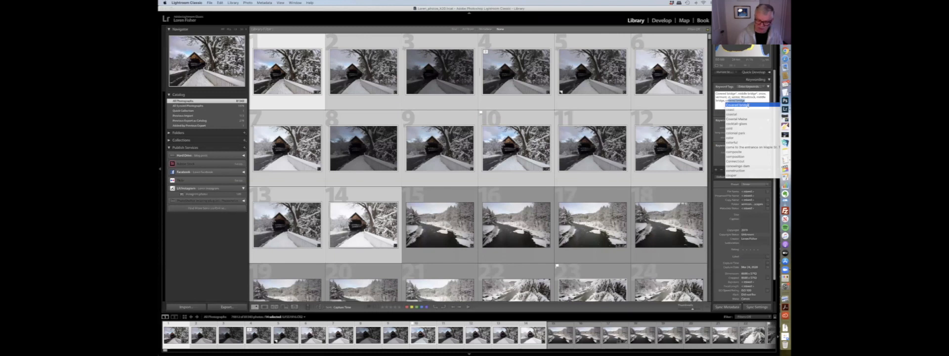
{"action": "left_click", "coordinate": [749, 105]}
{"action": "key", "text": "Return"}
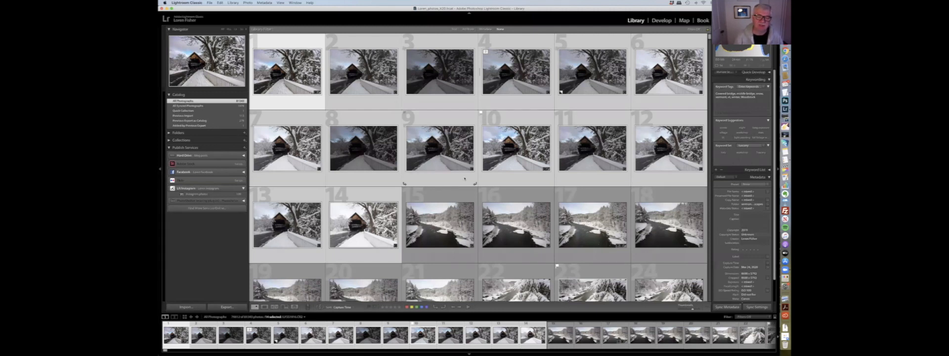
- Scroll through the grid and select a river photo to examine its keywords
{"action": "scroll", "coordinate": [470, 188], "scroll_direction": "down", "scroll_amount": 5}
{"action": "scroll", "coordinate": [451, 191], "scroll_direction": "up", "scroll_amount": 1}
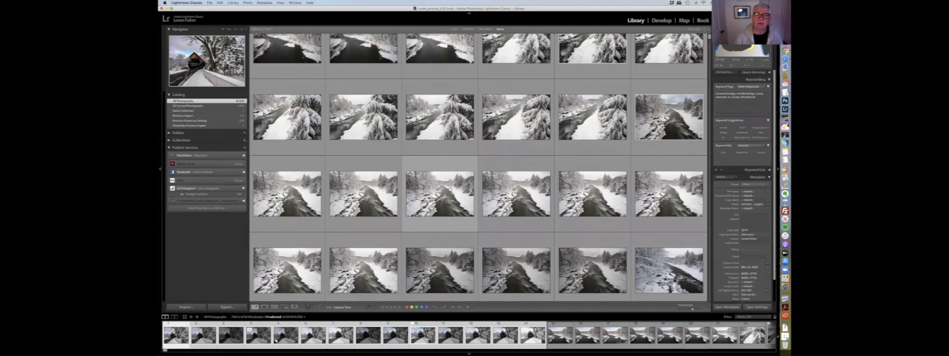
{"action": "scroll", "coordinate": [450, 191], "scroll_direction": "up", "scroll_amount": 3}
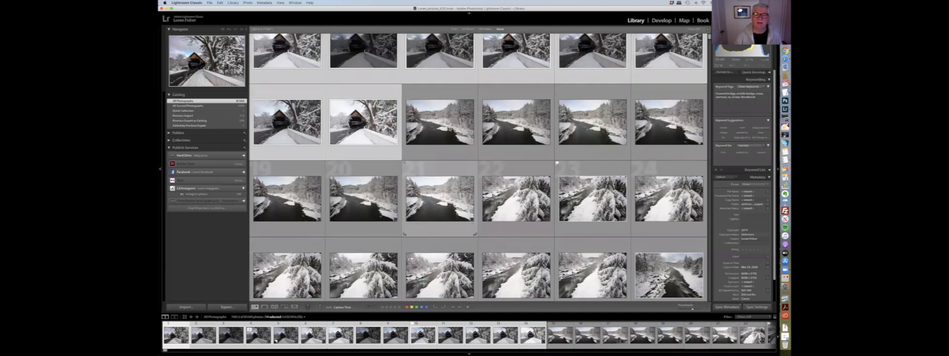
{"action": "left_click", "coordinate": [439, 122]}
{"action": "scroll", "coordinate": [440, 123], "scroll_direction": "down", "scroll_amount": 4}
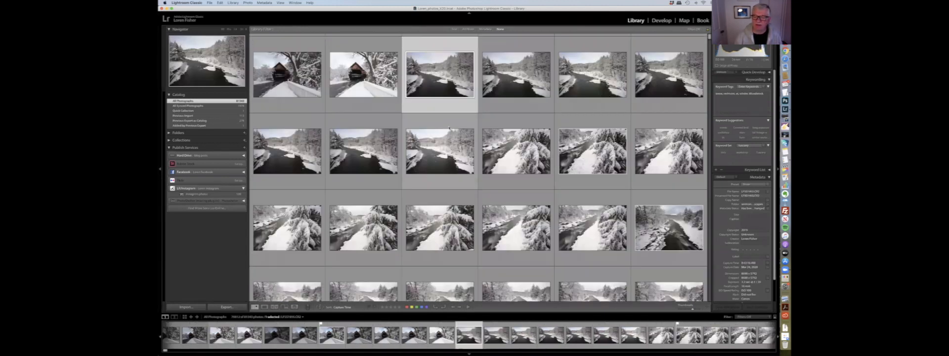
{"action": "scroll", "coordinate": [448, 127], "scroll_direction": "down", "scroll_amount": 5}
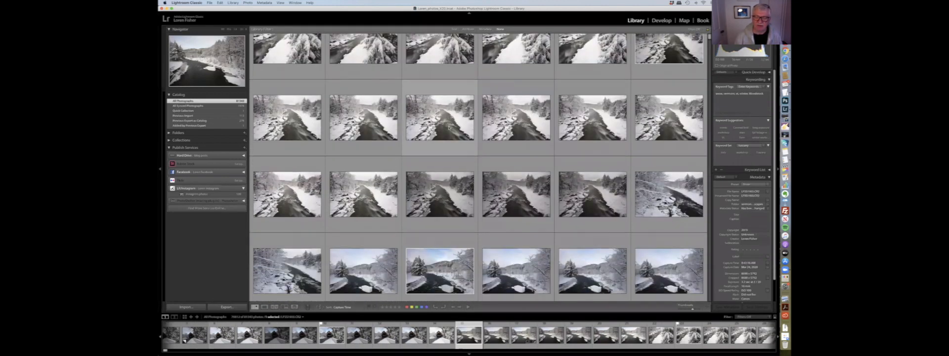
{"action": "scroll", "coordinate": [448, 127], "scroll_direction": "down", "scroll_amount": 5}
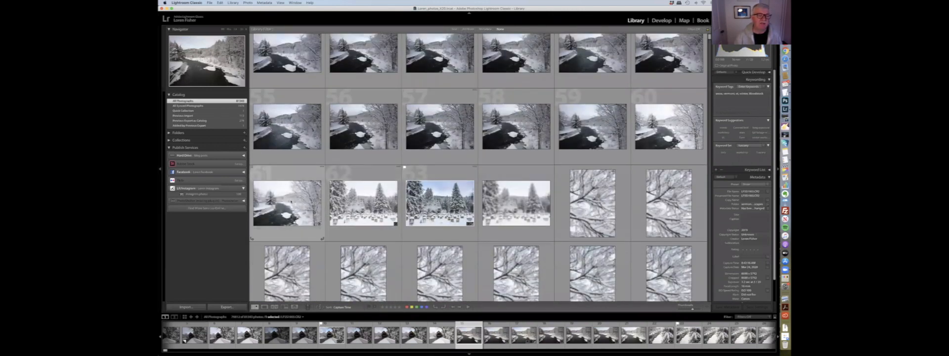
- Select the river photo and add a keyword beginning with ott to it, accepting the suggested completion
{"action": "left_click", "coordinate": [287, 203], "text": "shift"}
{"action": "left_click", "coordinate": [744, 101]}
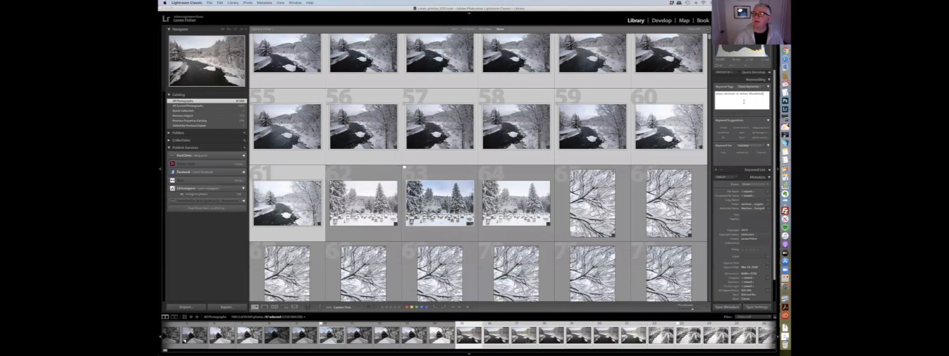
{"action": "type", "text": ", ottauquechee River"}
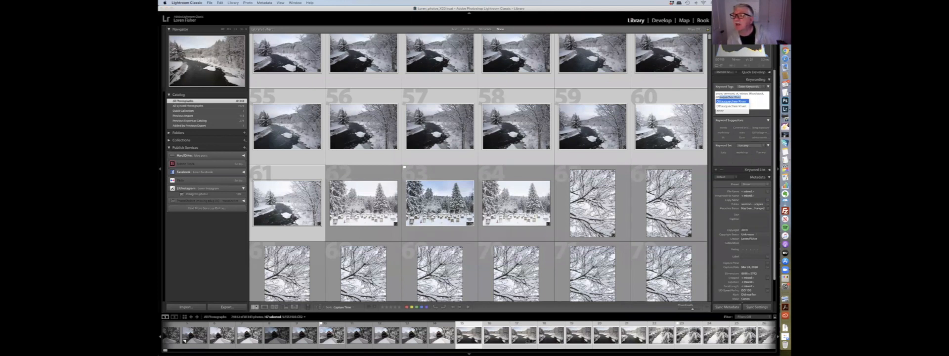
{"action": "key", "text": "Return"}
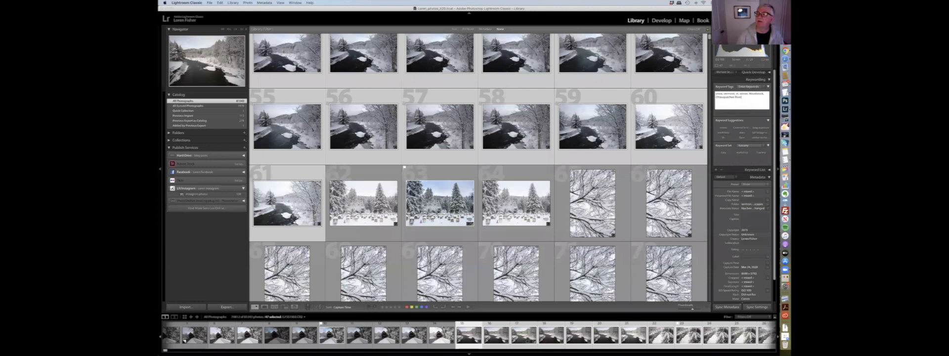
{"action": "key", "text": "Return"}
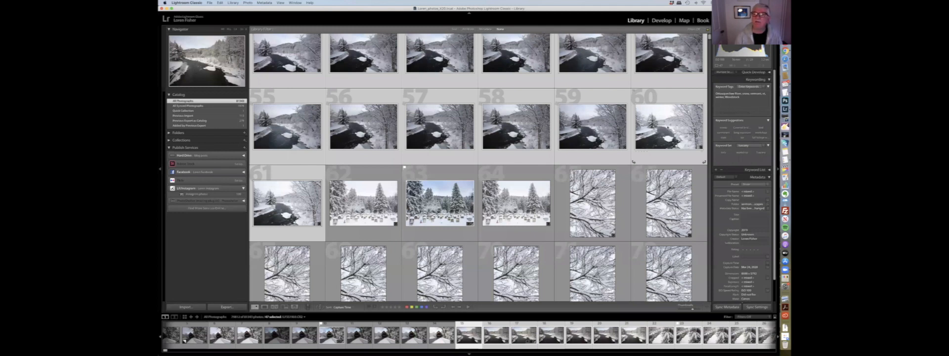
- Open the library text filter and scroll through the grid of matching photos
{"action": "scroll", "coordinate": [651, 125], "scroll_direction": "up", "scroll_amount": 15}
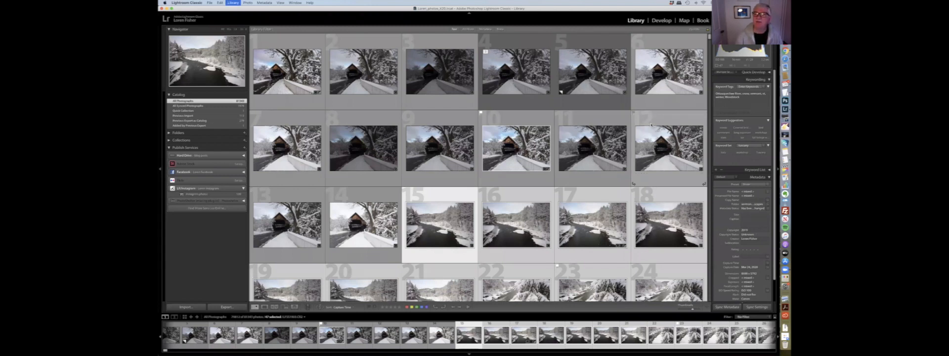
{"action": "key", "text": "super+f"}
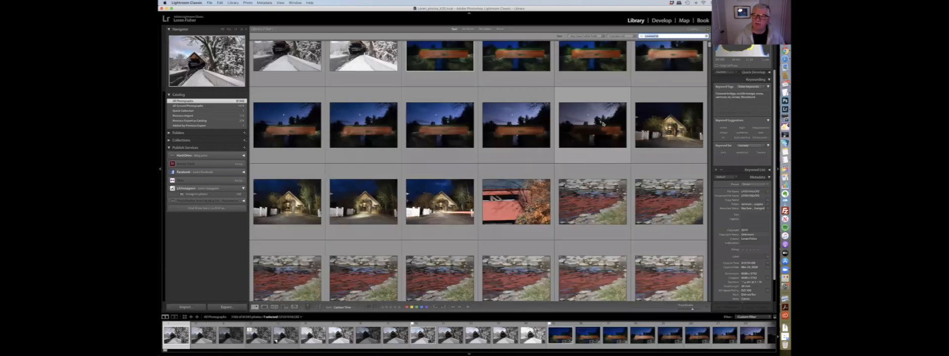
{"action": "scroll", "coordinate": [602, 127], "scroll_direction": "down", "scroll_amount": 6}
{"action": "scroll", "coordinate": [603, 127], "scroll_direction": "down", "scroll_amount": 10}
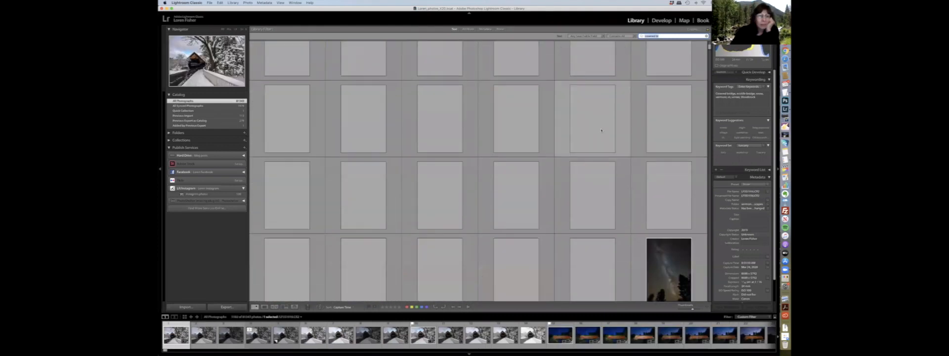
{"action": "scroll", "coordinate": [601, 131], "scroll_direction": "up", "scroll_amount": 8}
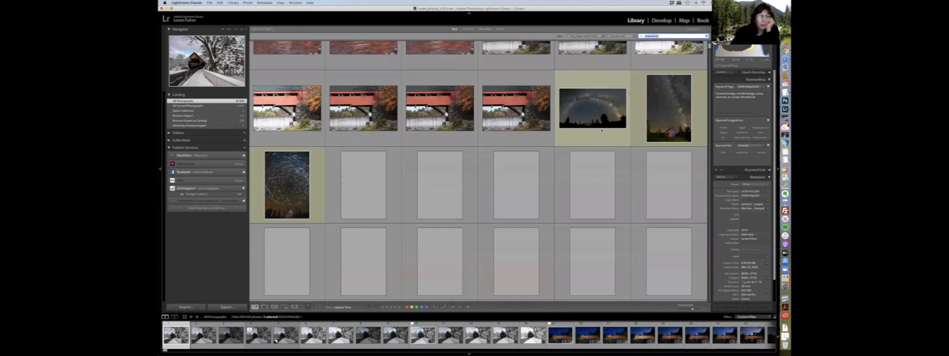
{"action": "scroll", "coordinate": [602, 130], "scroll_direction": "up", "scroll_amount": 2}
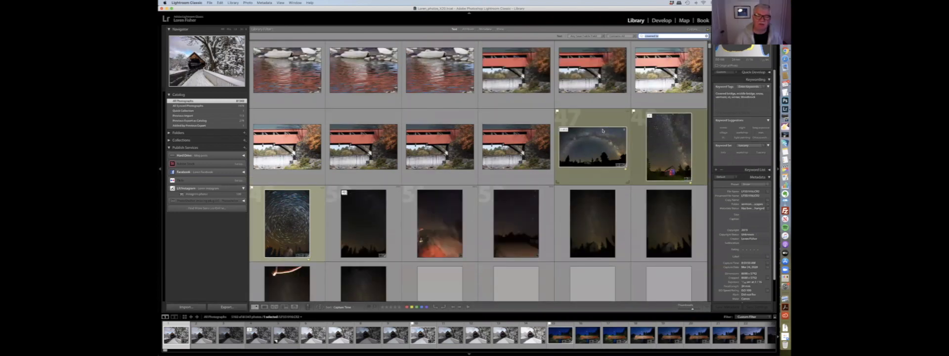
{"action": "scroll", "coordinate": [602, 131], "scroll_direction": "up", "scroll_amount": 10}
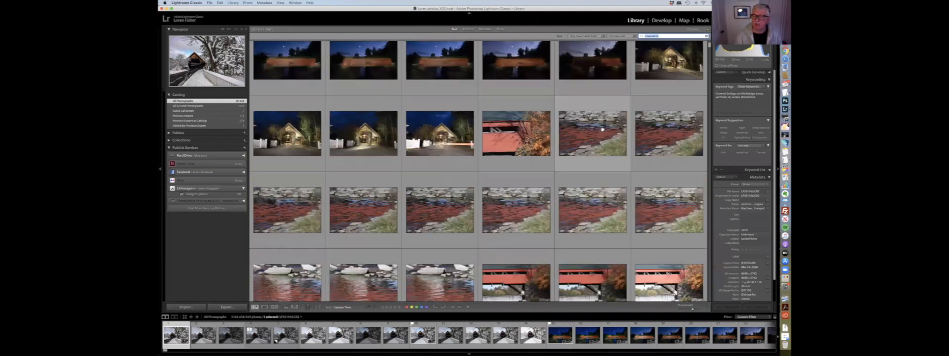
{"action": "scroll", "coordinate": [602, 131], "scroll_direction": "up", "scroll_amount": 3}
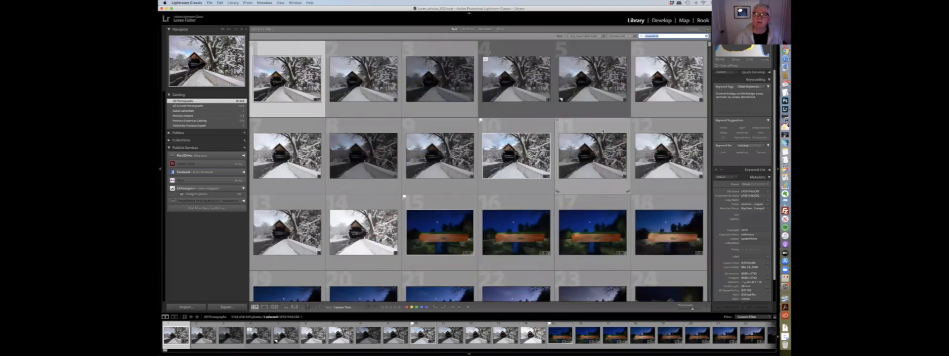
{"action": "scroll", "coordinate": [603, 130], "scroll_direction": "down", "scroll_amount": 3}
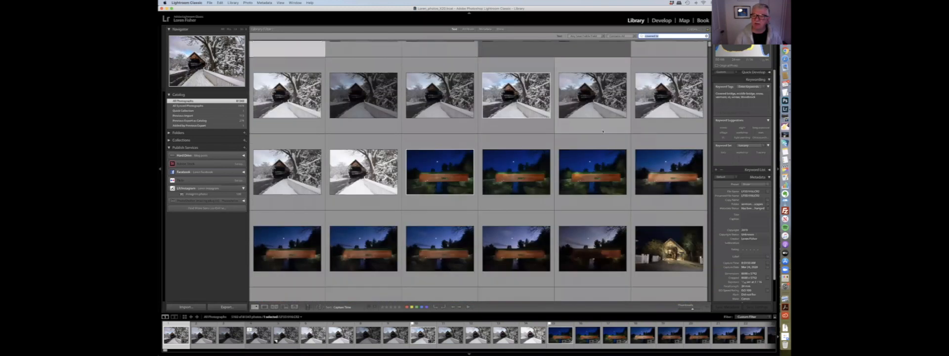
{"action": "scroll", "coordinate": [602, 130], "scroll_direction": "up", "scroll_amount": 3}
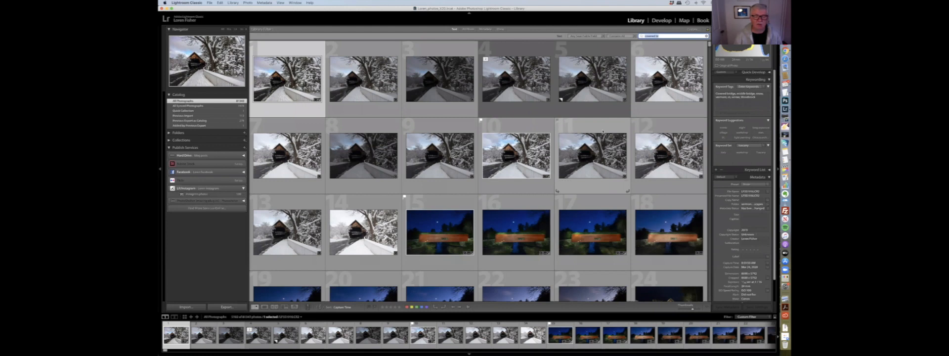
{"action": "scroll", "coordinate": [603, 131], "scroll_direction": "down", "scroll_amount": 3}
{"action": "scroll", "coordinate": [603, 131], "scroll_direction": "up", "scroll_amount": 3}
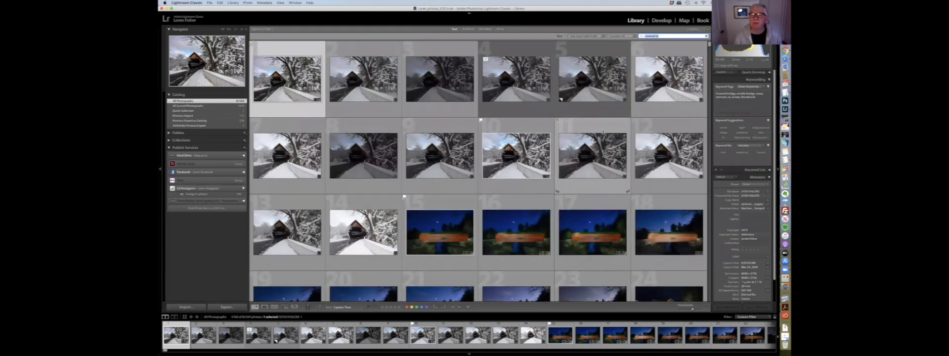
{"action": "scroll", "coordinate": [603, 131], "scroll_direction": "down", "scroll_amount": 10}
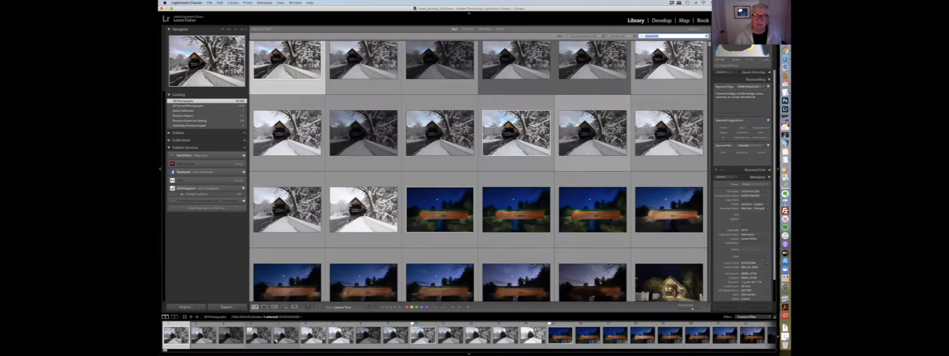
{"action": "scroll", "coordinate": [603, 131], "scroll_direction": "down", "scroll_amount": 3}
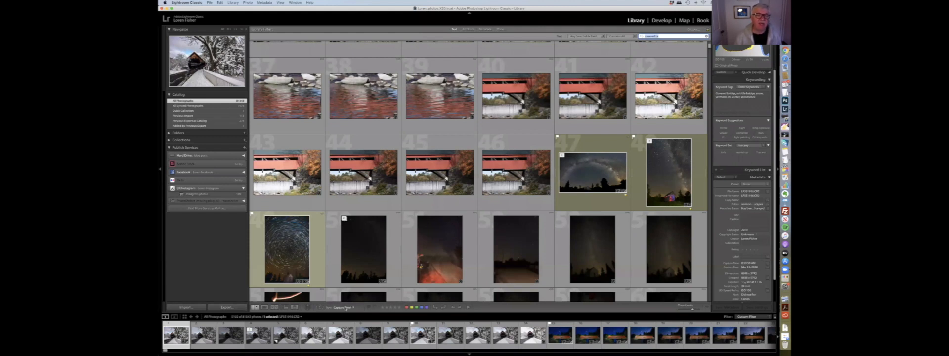
{"action": "left_click", "coordinate": [346, 308]}
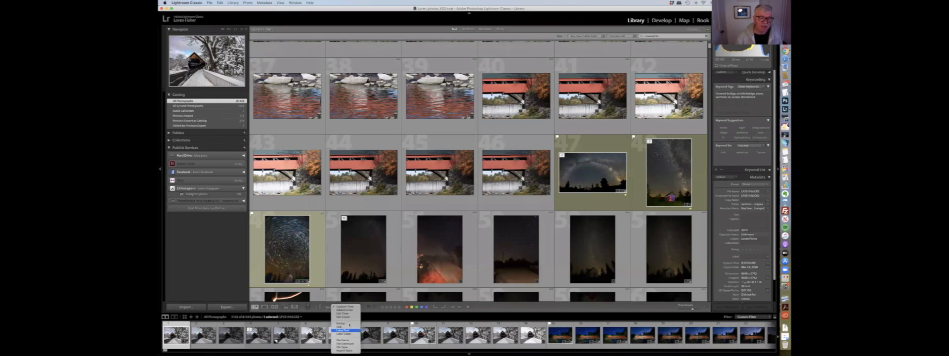
{"action": "left_click", "coordinate": [382, 185]}
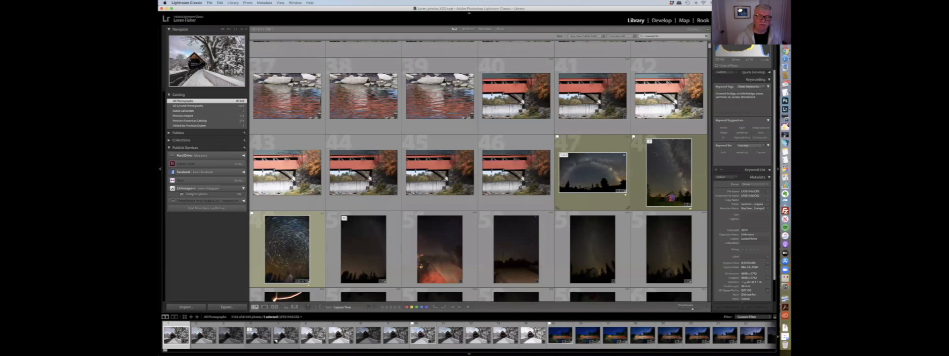
{"action": "scroll", "coordinate": [678, 51], "scroll_direction": "up", "scroll_amount": 10}
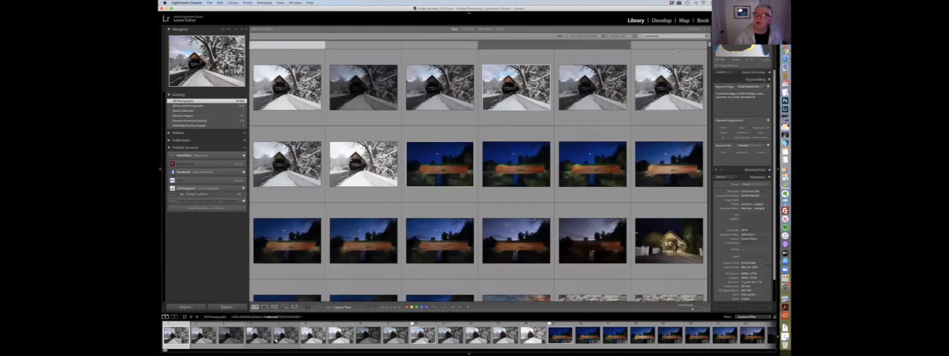
{"action": "scroll", "coordinate": [707, 41], "scroll_direction": "up", "scroll_amount": 2}
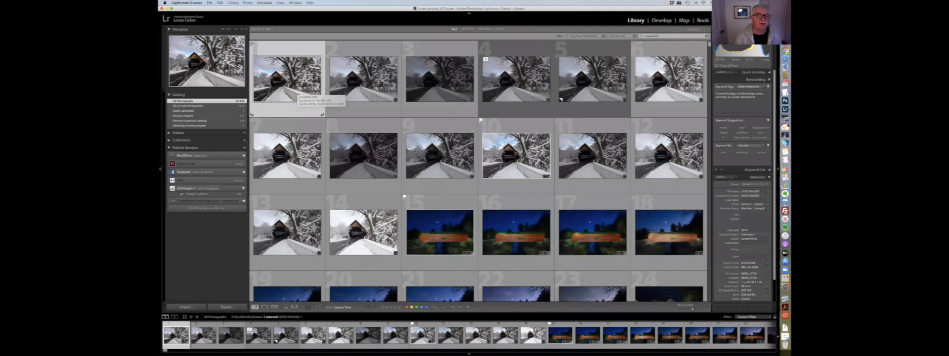
- Open the first photo in Loupe view, move to the next photo, flag it as a pick then as rejected, and return to Grid view
{"action": "double_click", "coordinate": [296, 93]}
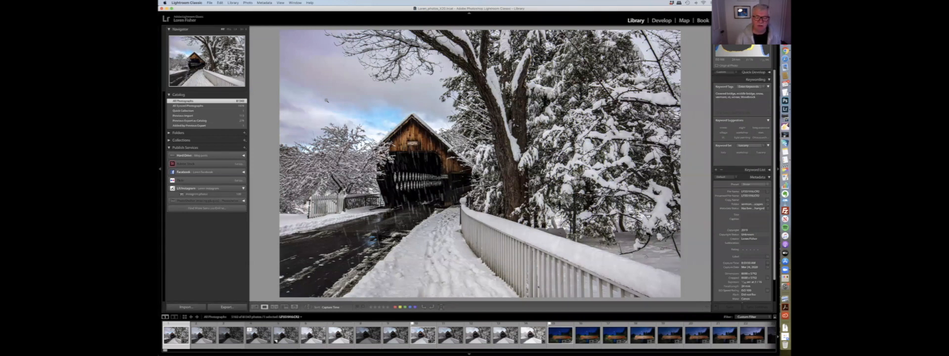
{"action": "key", "text": "Right"}
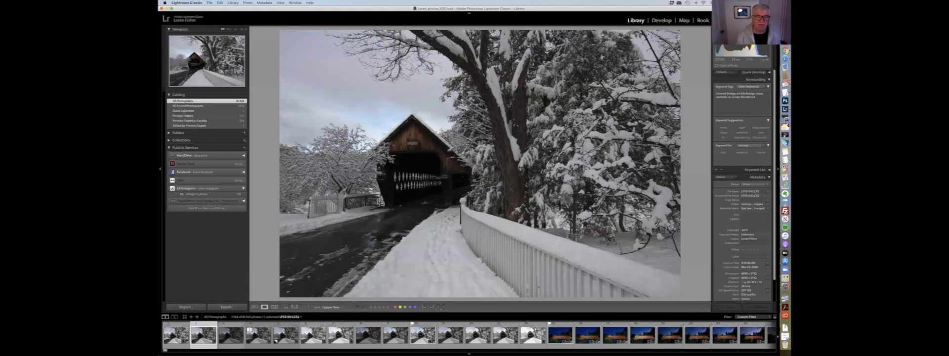
{"action": "key", "text": "p"}
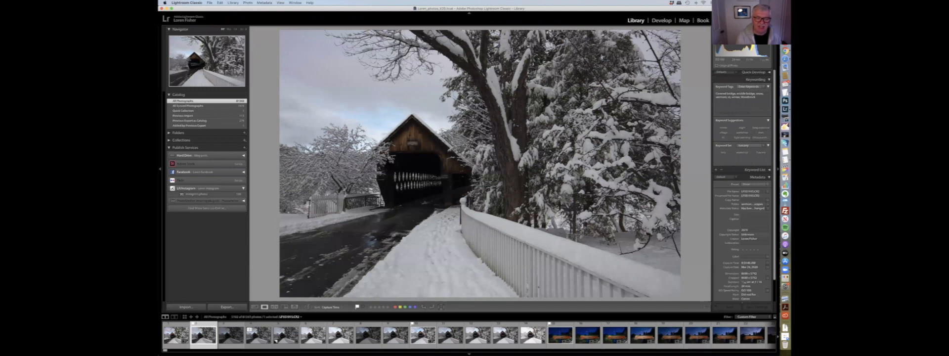
{"action": "key", "text": "x"}
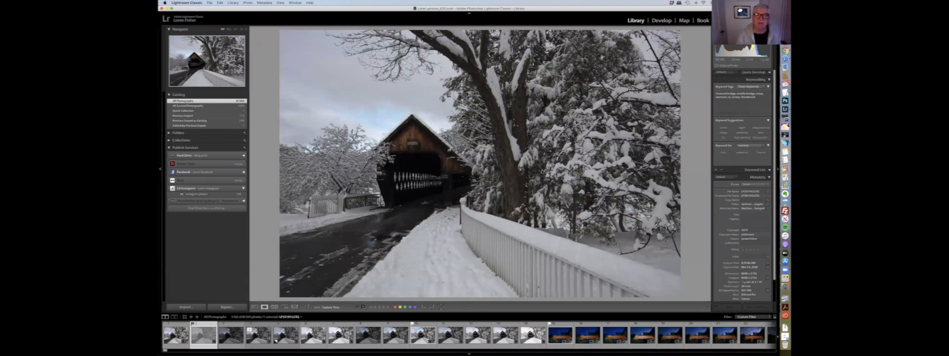
{"action": "key", "text": "g"}
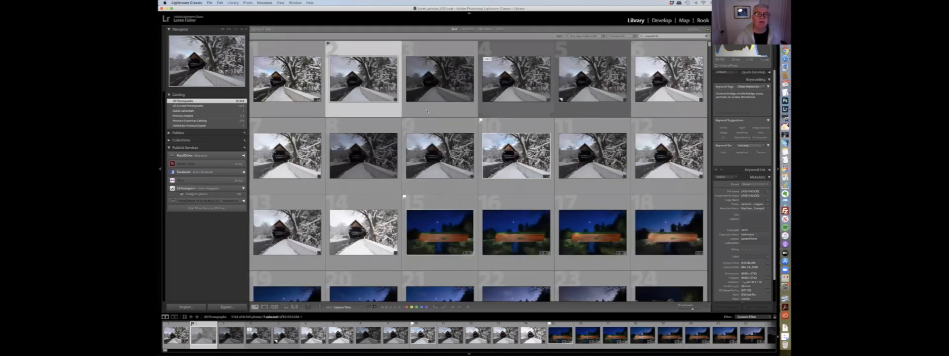
- Select the ninth photo and remove its flag, then clear the second photo's flag using its thumbnail flag
{"action": "left_click", "coordinate": [288, 80]}
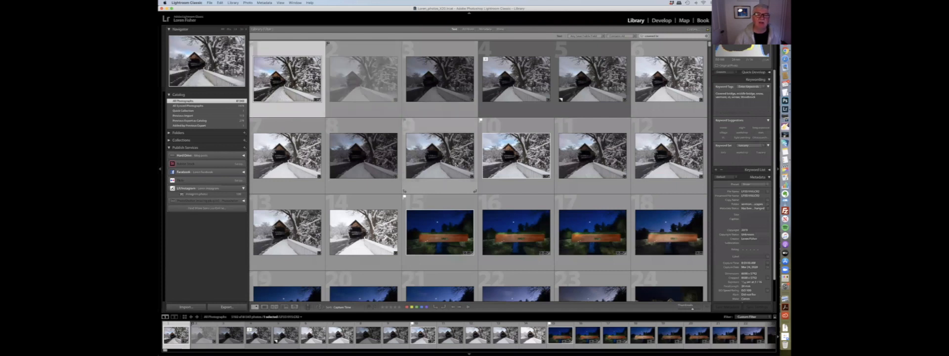
{"action": "left_click", "coordinate": [457, 169]}
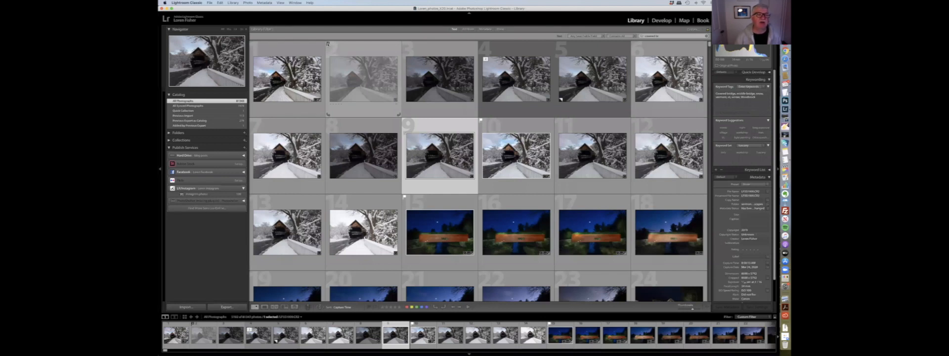
{"action": "key", "text": "u"}
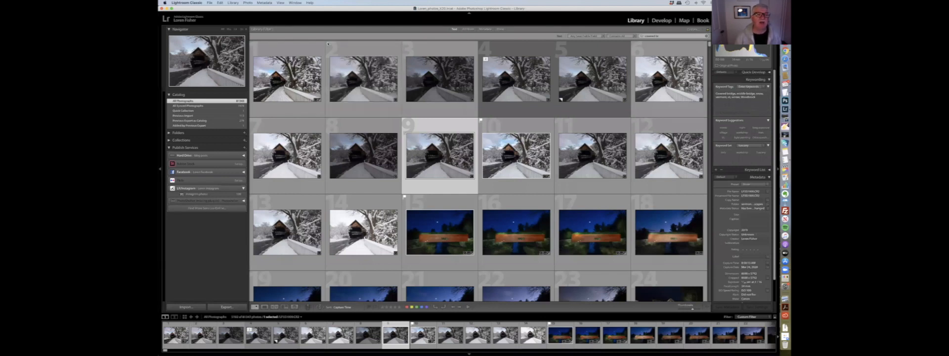
{"action": "left_click", "coordinate": [329, 45]}
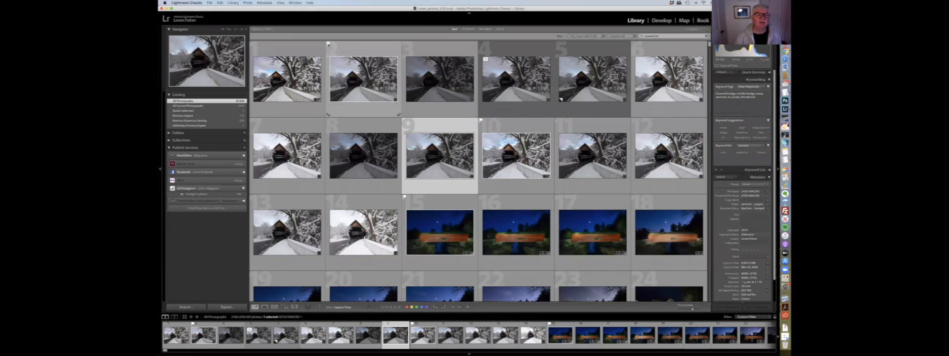
{"action": "left_click", "coordinate": [328, 44]}
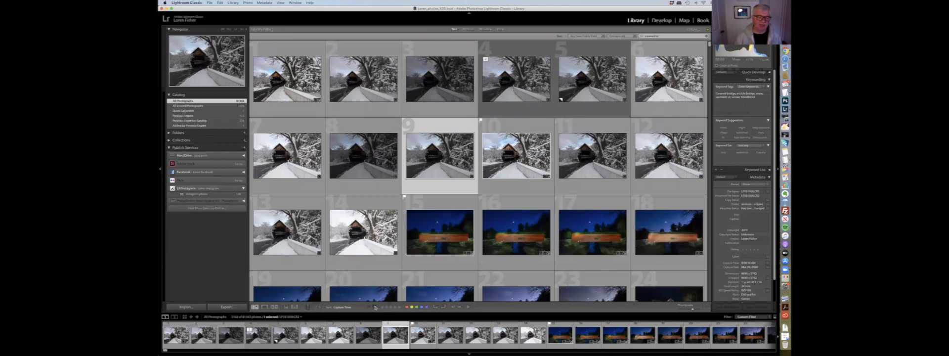
- Mark the selected ninth photo as rejected and then select the first photo
{"action": "left_click", "coordinate": [375, 307]}
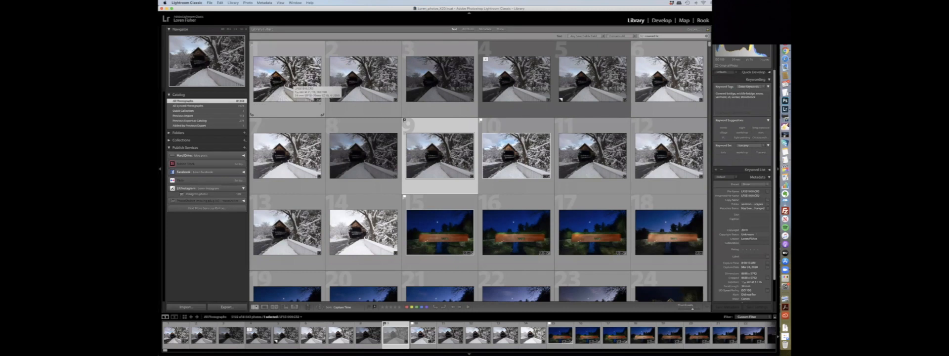
{"action": "left_click", "coordinate": [292, 85]}
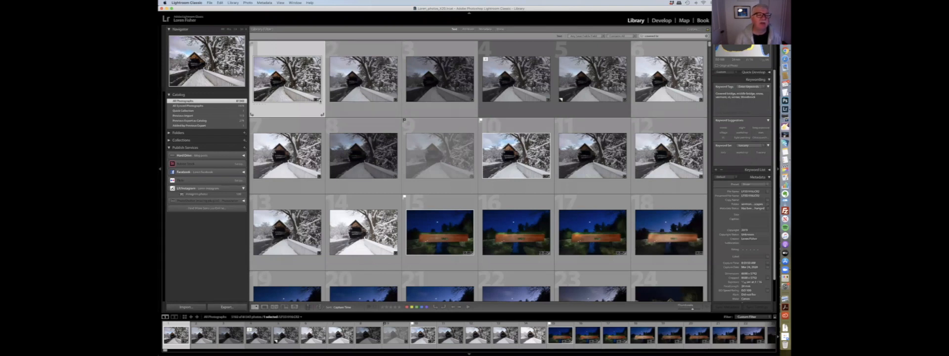
- Switch the first photo to the Develop module and return to the Library grid
{"action": "key", "text": "d"}
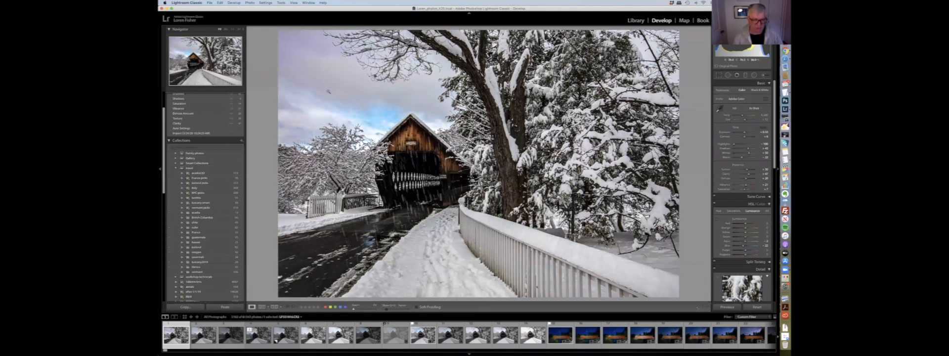
{"action": "key", "text": "g"}
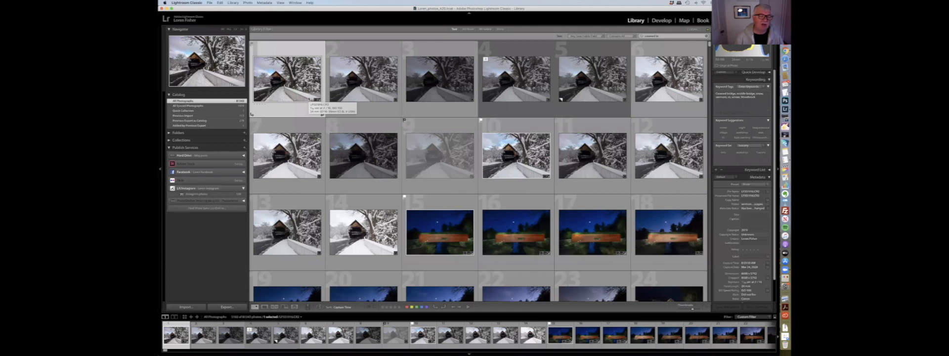
- Expand the Collections panel in the Library module
{"action": "scroll", "coordinate": [211, 142], "scroll_direction": "up", "scroll_amount": 1}
{"action": "scroll", "coordinate": [212, 143], "scroll_direction": "down", "scroll_amount": 1}
{"action": "left_click", "coordinate": [169, 141]}
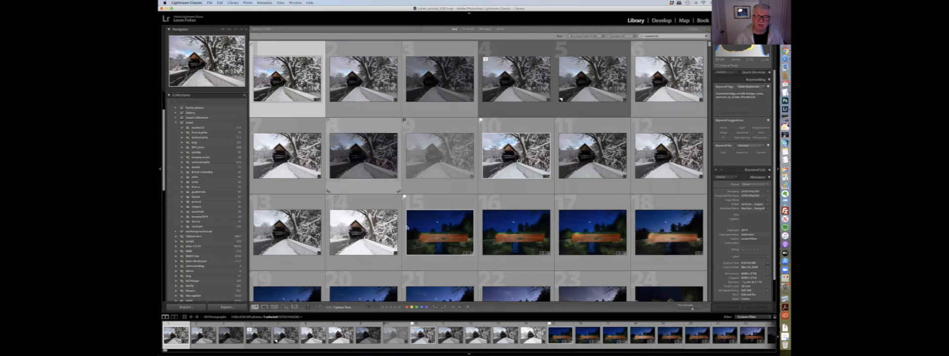
- Select a night photo, enlarge the grid thumbnails slightly, and open the British Columbia collection
{"action": "left_click", "coordinate": [469, 253]}
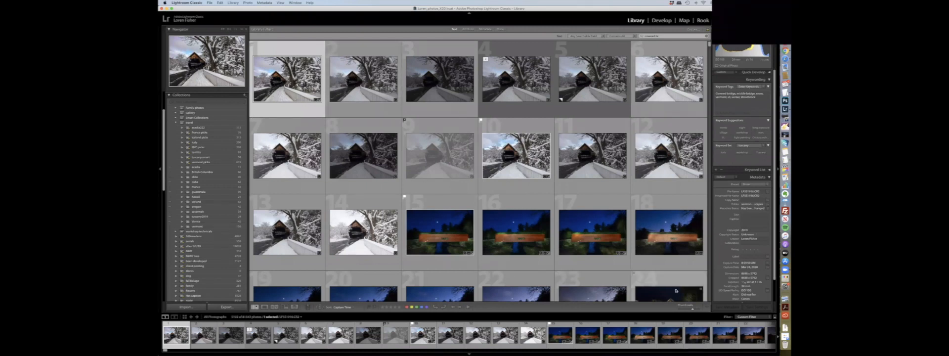
{"action": "left_click_drag", "start_coordinate": [694, 309], "coordinate": [695, 309]}
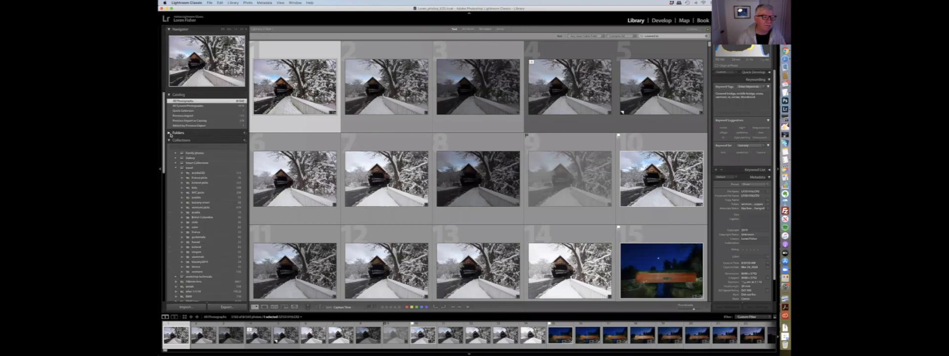
{"action": "scroll", "coordinate": [219, 175], "scroll_direction": "down", "scroll_amount": 3}
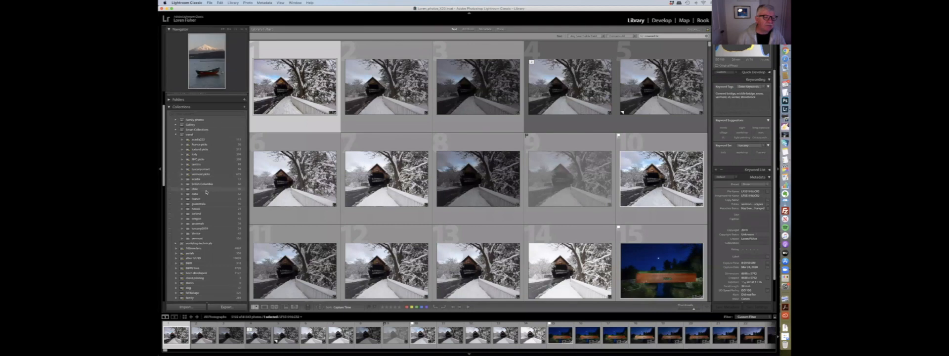
{"action": "left_click", "coordinate": [212, 184]}
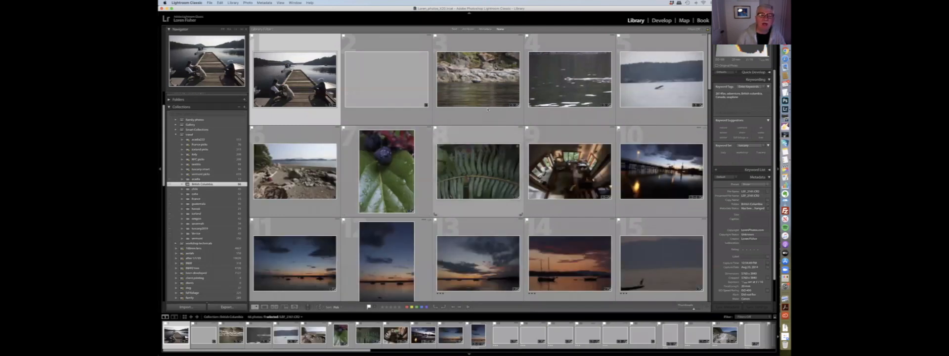
- Remove the third photo, the rocky shoreline, from the British Columbia collection
{"action": "left_click", "coordinate": [485, 82]}
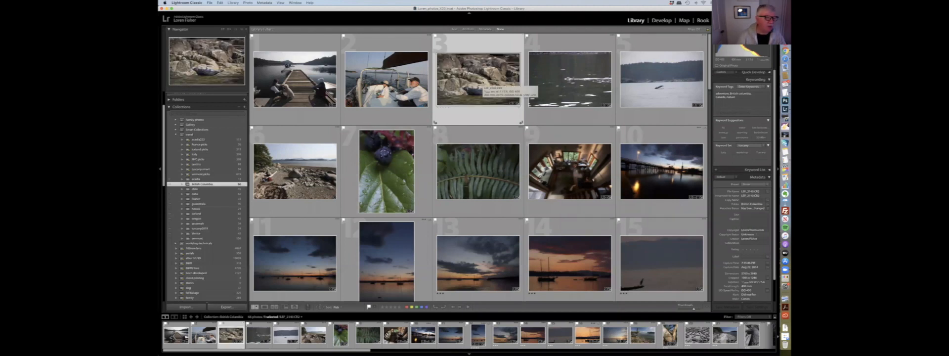
{"action": "key", "text": "Delete"}
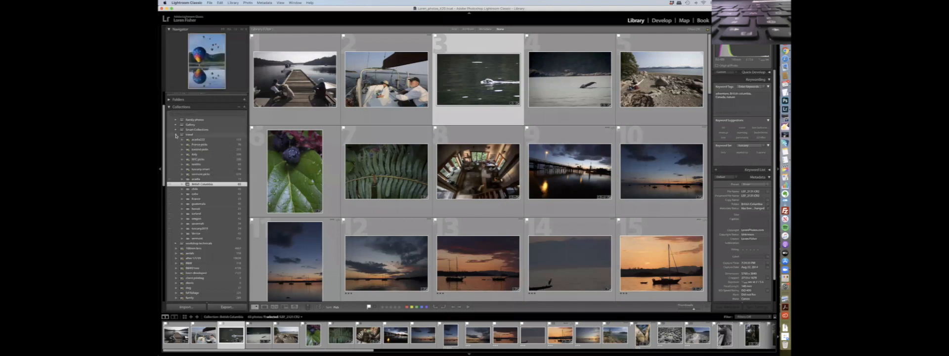
- Select and collapse the travel collection set to show all of its photos in the grid
{"action": "left_click", "coordinate": [176, 135]}
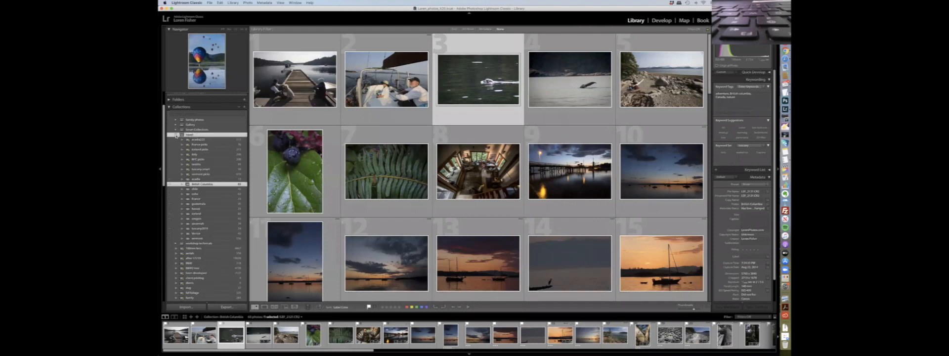
{"action": "scroll", "coordinate": [185, 141], "scroll_direction": "up", "scroll_amount": 3}
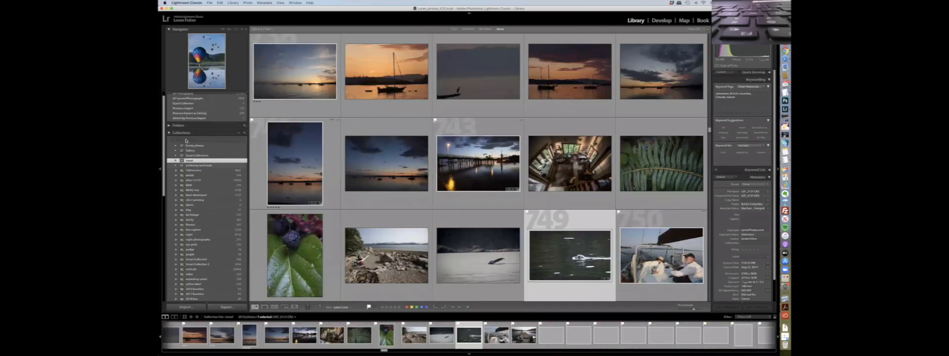
{"action": "scroll", "coordinate": [186, 141], "scroll_direction": "up", "scroll_amount": 1}
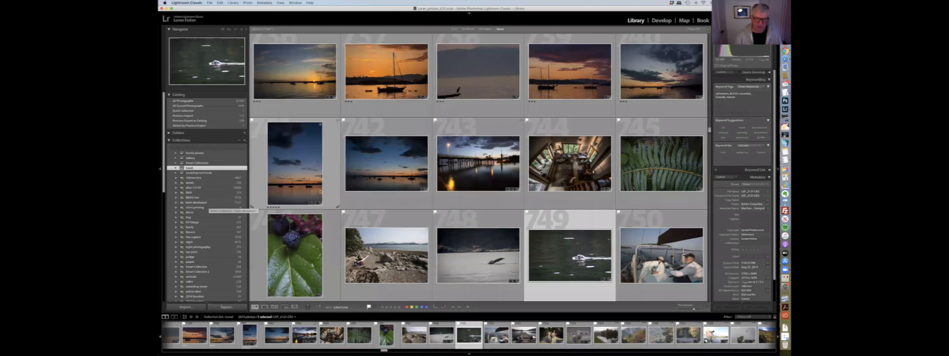
- Toggle the library filters and switch the source to All Photographs in the Catalog
{"action": "key", "text": "super+l"}
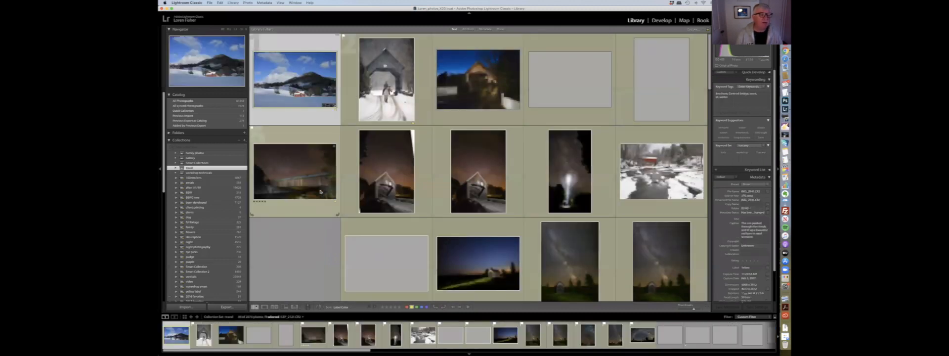
{"action": "left_click", "coordinate": [191, 101]}
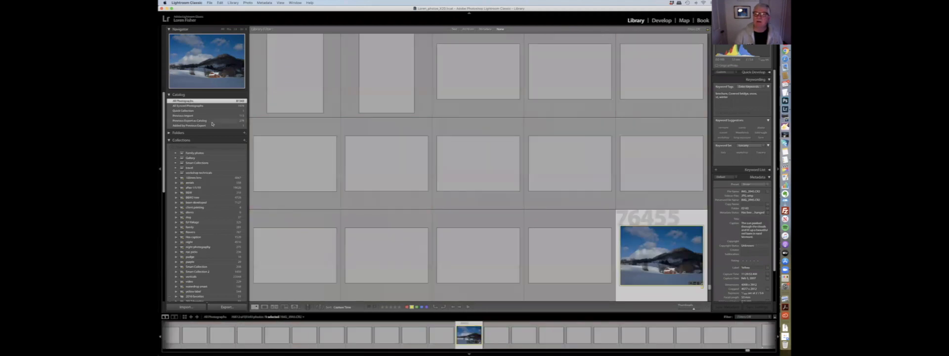
- Search all photographs for the text dog and shrink the grid thumbnails slightly
{"action": "key", "text": "super+f"}
{"action": "type", "text": "dog"}
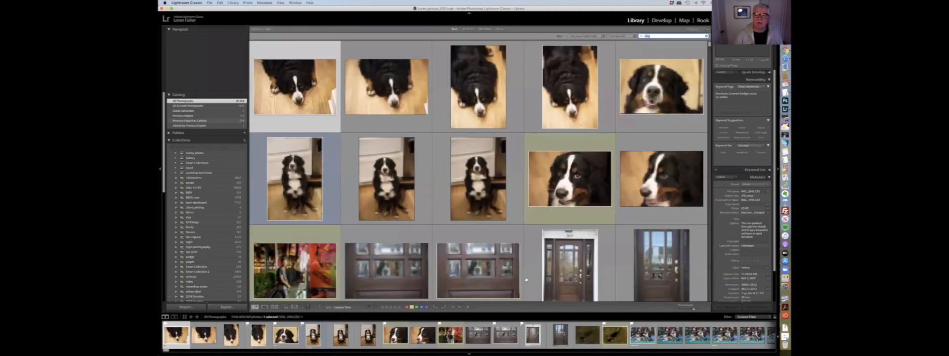
{"action": "left_click_drag", "start_coordinate": [694, 310], "coordinate": [689, 310]}
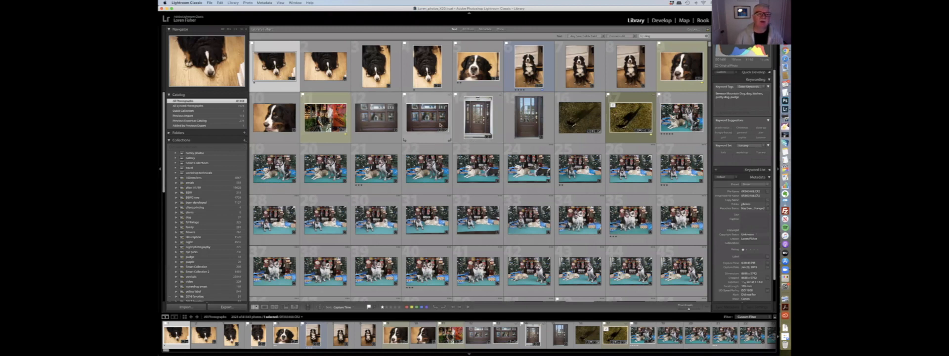
- Open the first dog photo in Loupe view and browse two other dog photos from the filmstrip
{"action": "double_click", "coordinate": [285, 62]}
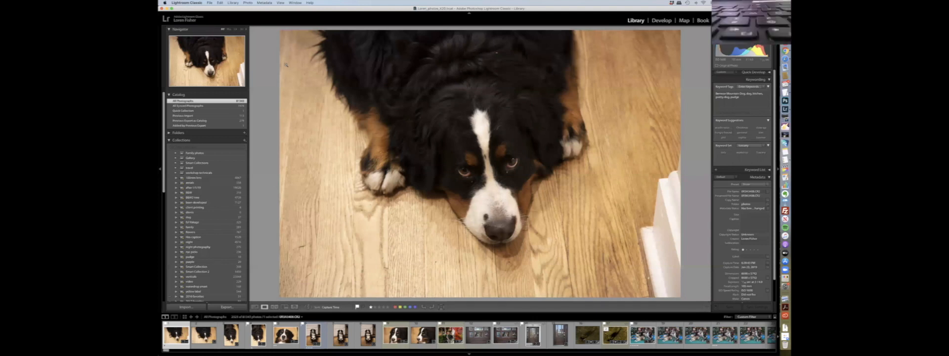
{"action": "left_click", "coordinate": [396, 335]}
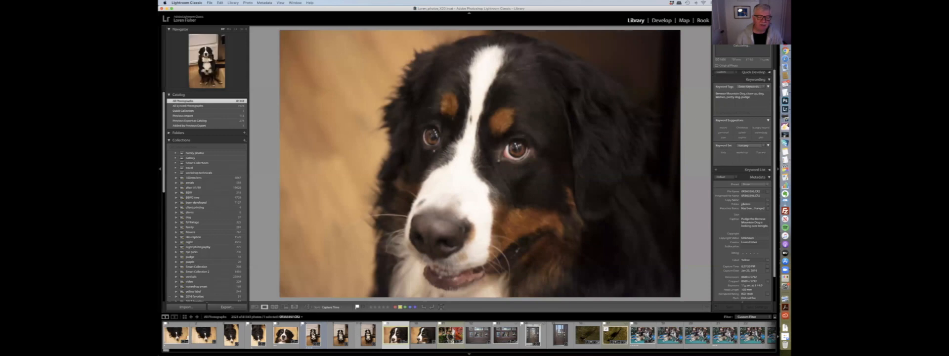
{"action": "left_click", "coordinate": [314, 335]}
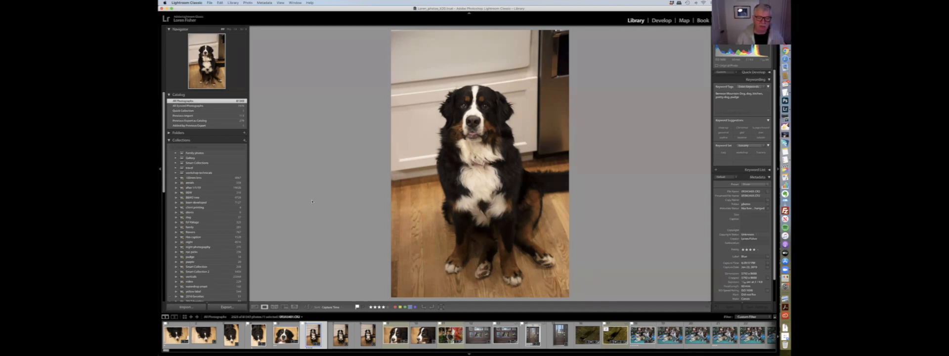
- Return to Grid view and cycle the grid's thumbnail cell style
{"action": "key", "text": "g"}
{"action": "key", "text": "j"}
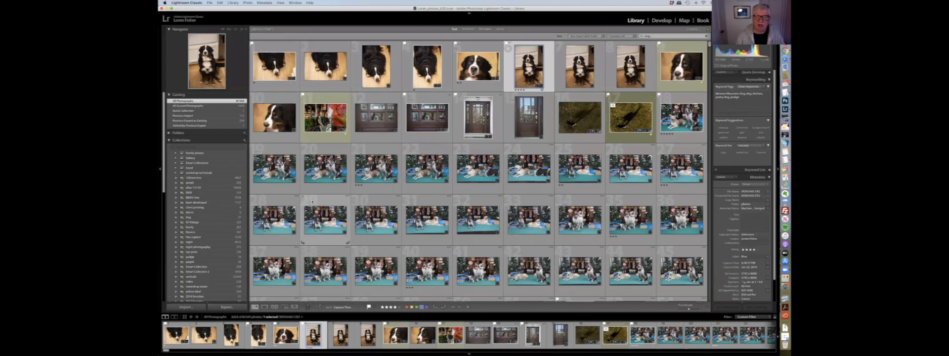
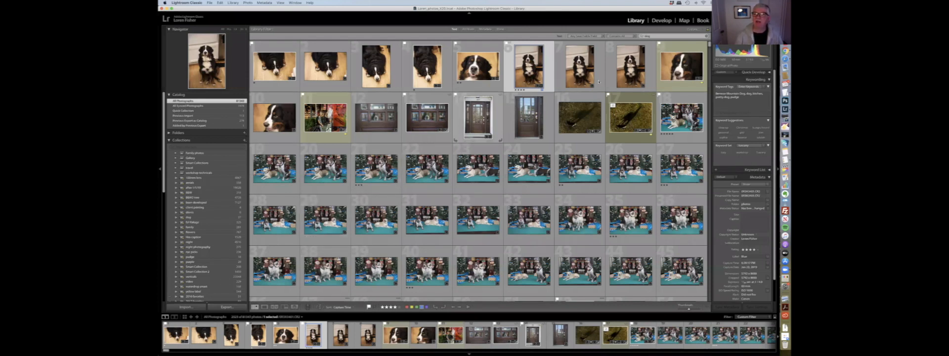
- Clear the dog search text to show all photographs again
{"action": "left_click", "coordinate": [706, 36]}
{"action": "type", "text": "ita"}
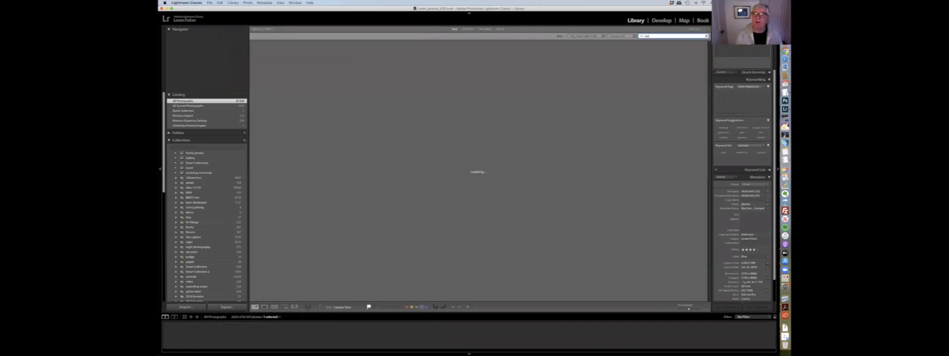
{"action": "type", "text": "n"}
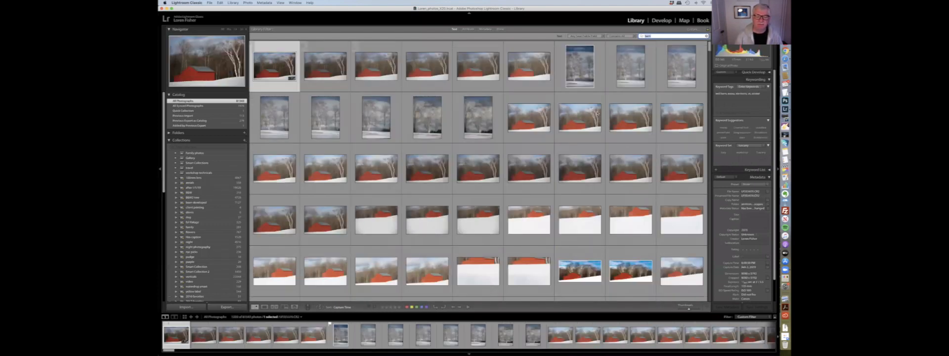
- Change the grid's sort order and enlarge the thumbnails slightly
{"action": "left_click", "coordinate": [341, 307]}
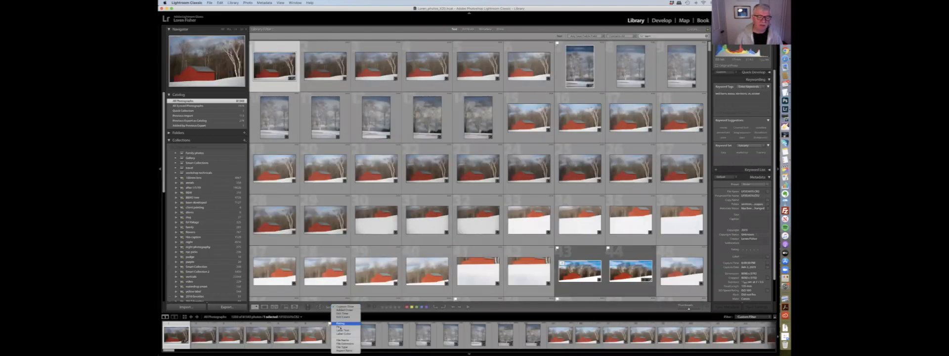
{"action": "left_click", "coordinate": [341, 327]}
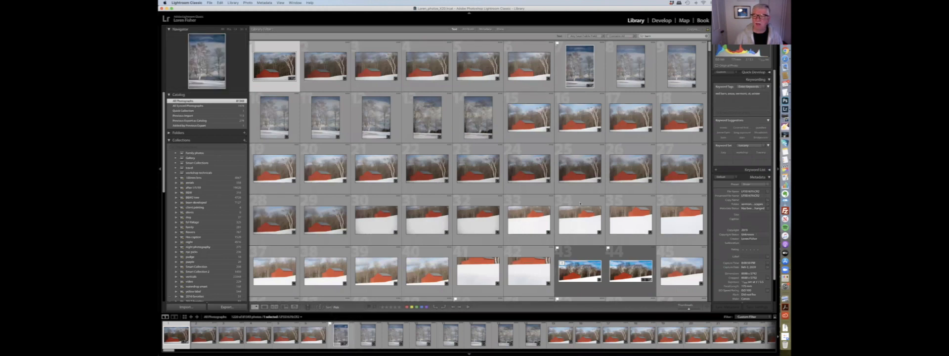
{"action": "left_click_drag", "start_coordinate": [688, 309], "coordinate": [692, 310]}
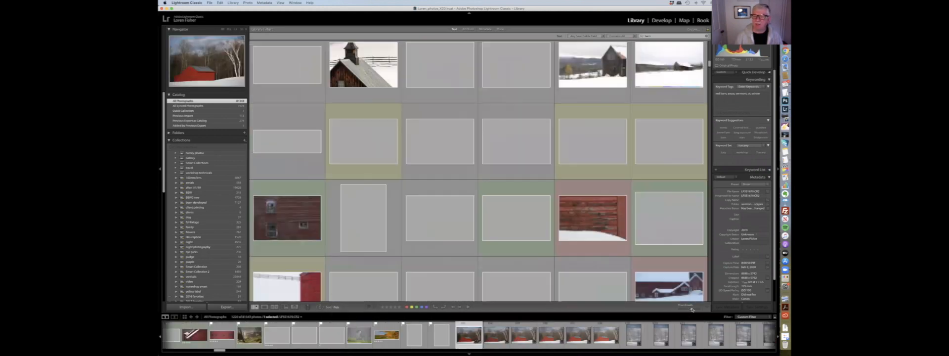
{"action": "scroll", "coordinate": [592, 178], "scroll_direction": "up", "scroll_amount": 4}
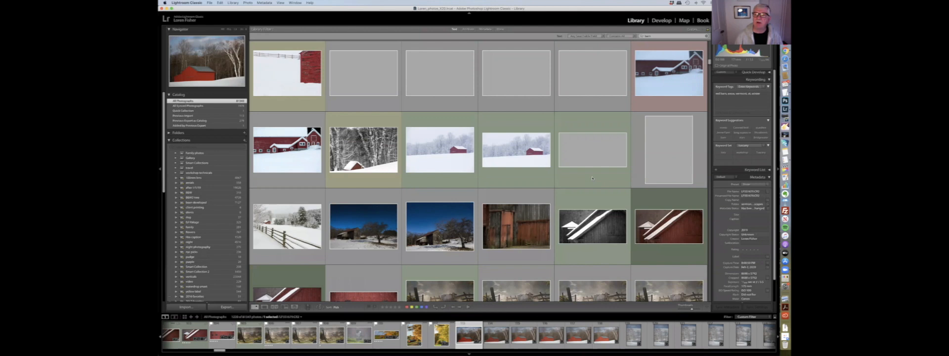
{"action": "scroll", "coordinate": [593, 178], "scroll_direction": "up", "scroll_amount": 5}
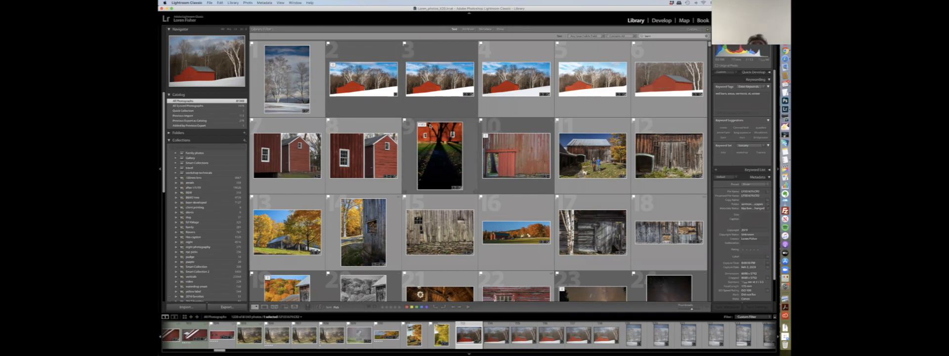
- Search all photographs for the text vermont
{"action": "mouse_move", "coordinate": [430, 125]}
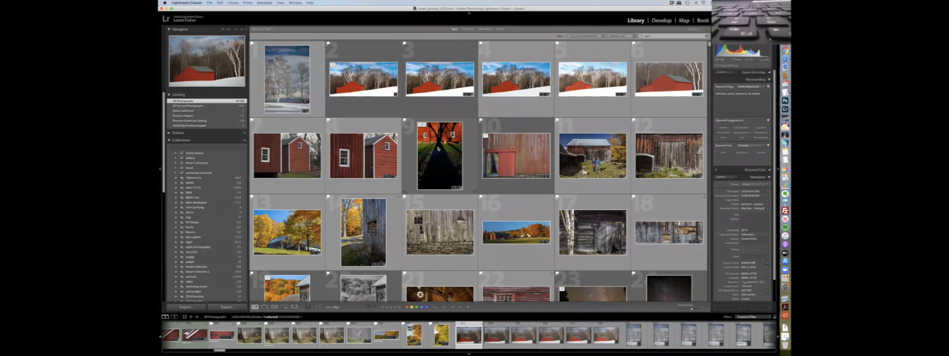
{"action": "mouse_move", "coordinate": [438, 148]}
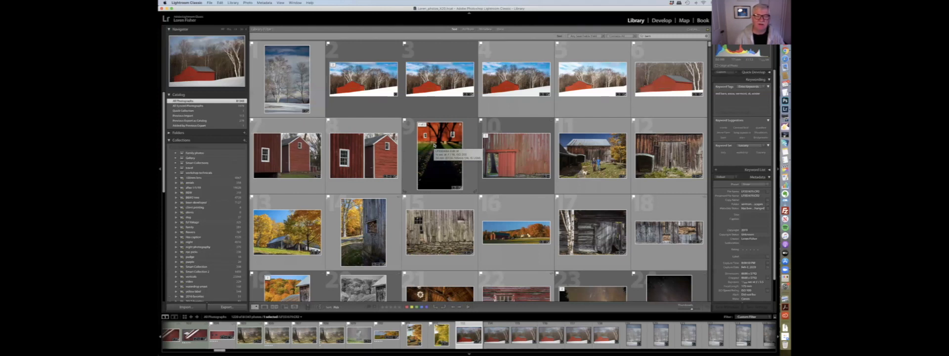
{"action": "left_click", "coordinate": [660, 37]}
{"action": "type", "text": "ve"}
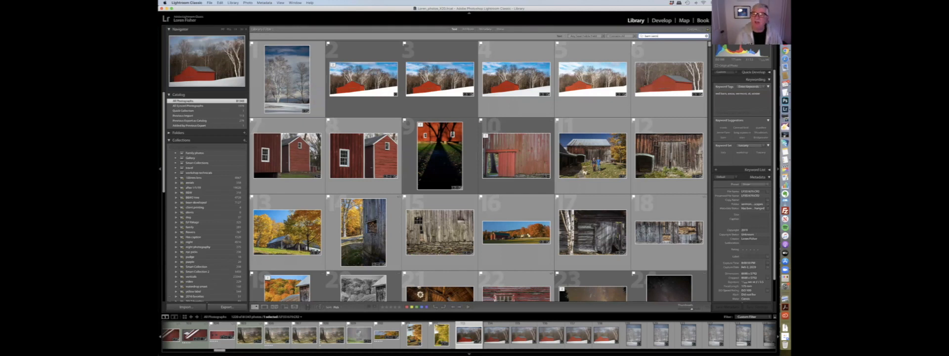
{"action": "type", "text": "rmont"}
{"action": "key", "text": "Return"}
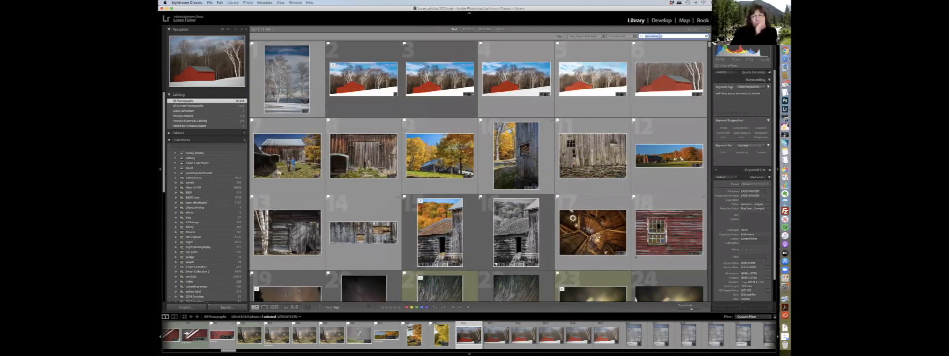
- Select four autumn barn photos and add a keyword to their shared keyword tags
{"action": "double_click", "coordinate": [659, 36]}
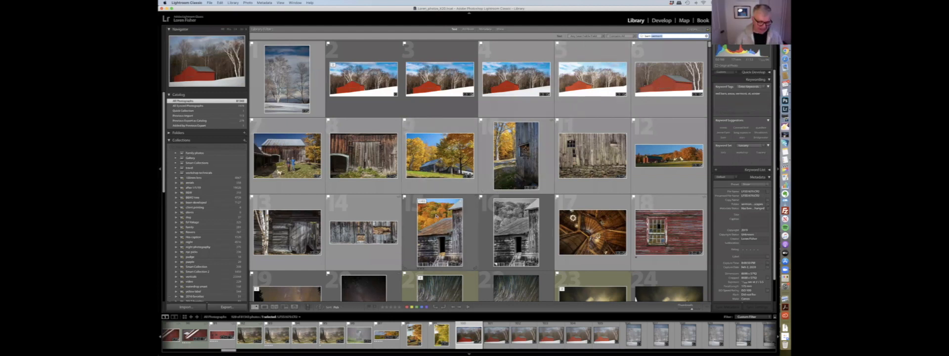
{"action": "mouse_move", "coordinate": [436, 215]}
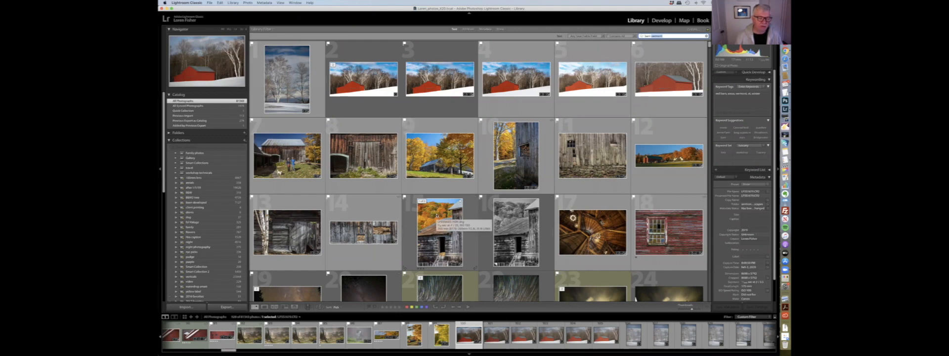
{"action": "left_click", "coordinate": [436, 216]}
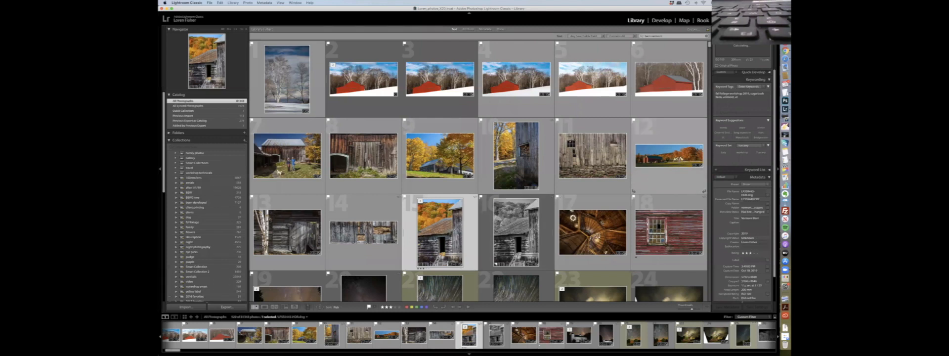
{"action": "left_click", "coordinate": [669, 156], "text": "super"}
{"action": "left_click", "coordinate": [440, 155], "text": "super"}
{"action": "left_click", "coordinate": [516, 155], "text": "super"}
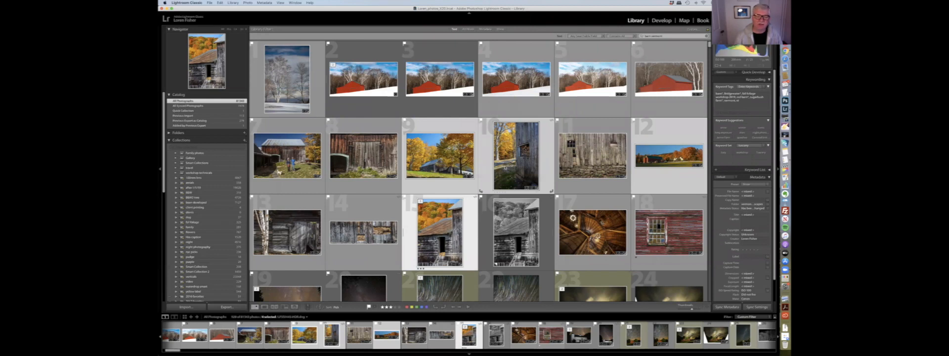
{"action": "scroll", "coordinate": [586, 161], "scroll_direction": "down", "scroll_amount": 3}
{"action": "left_click", "coordinate": [747, 102]}
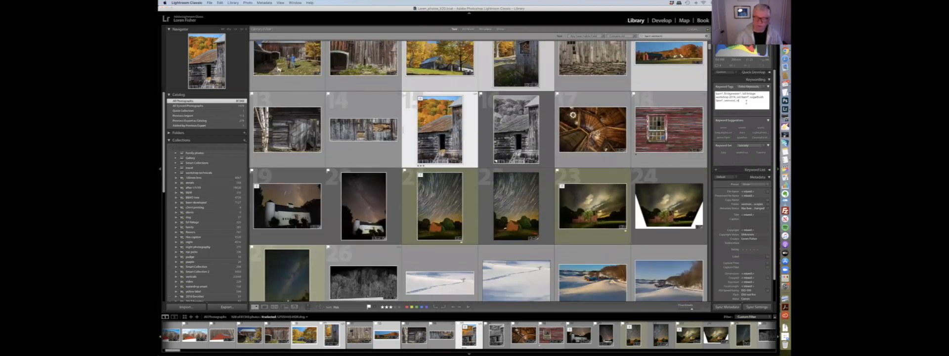
{"action": "type", "text": ", o"}
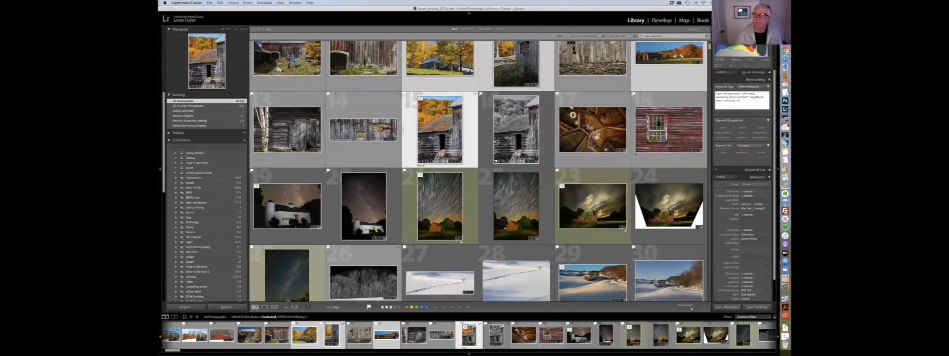
{"action": "type", "text": "rang"}
{"action": "key", "text": "Return"}
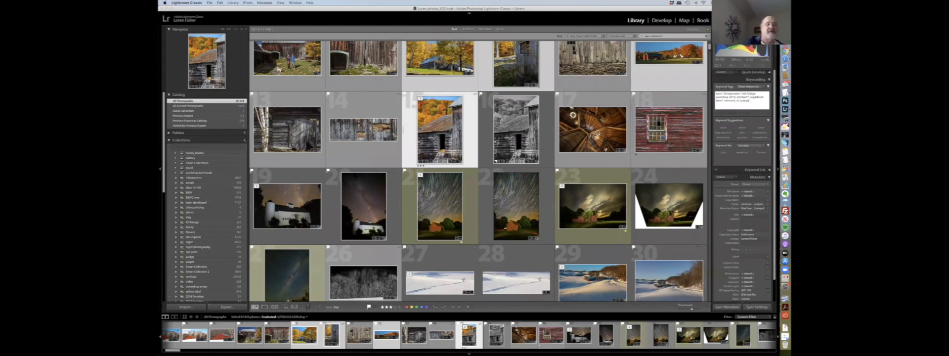
- Select the first snowy-trees photo, then give it a star rating and a color label
{"action": "scroll", "coordinate": [526, 119], "scroll_direction": "up", "scroll_amount": 3}
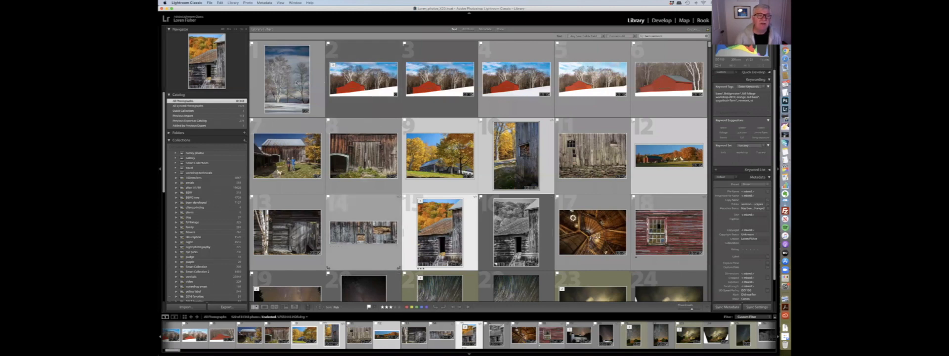
{"action": "left_click", "coordinate": [289, 104]}
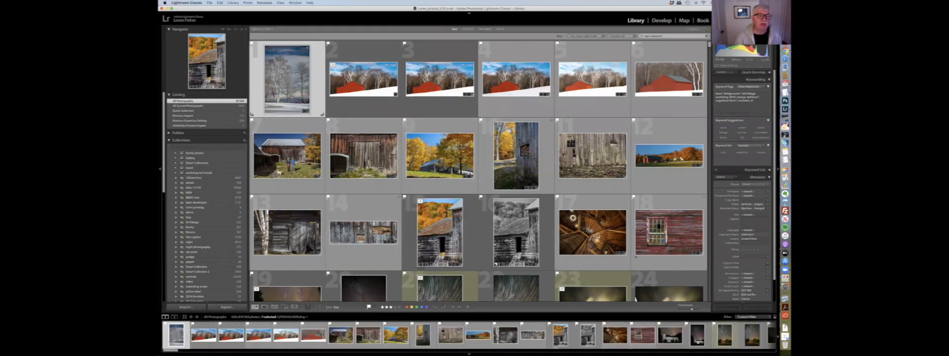
{"action": "left_click", "coordinate": [383, 308]}
{"action": "left_click", "coordinate": [390, 307]}
{"action": "left_click", "coordinate": [394, 308]}
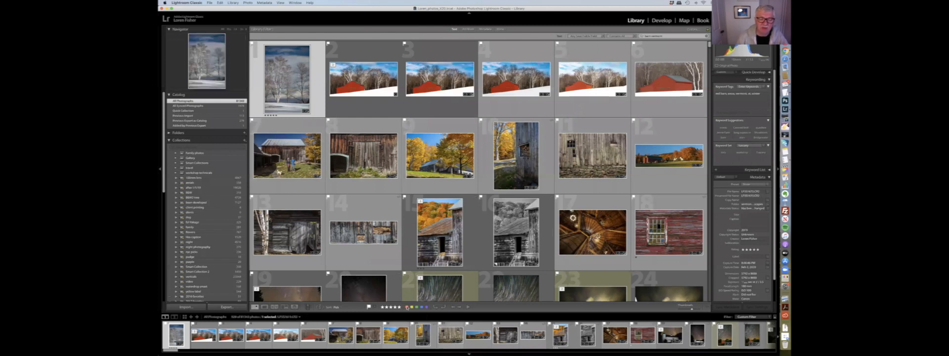
{"action": "left_click", "coordinate": [407, 307]}
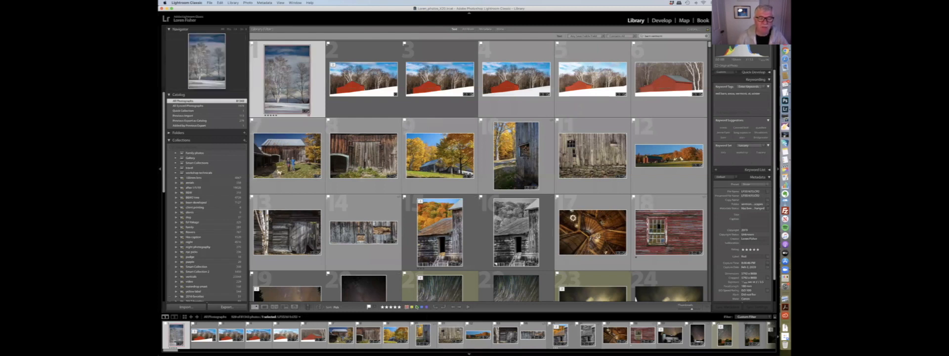
{"action": "left_click", "coordinate": [417, 307]}
{"action": "left_click", "coordinate": [364, 83]}
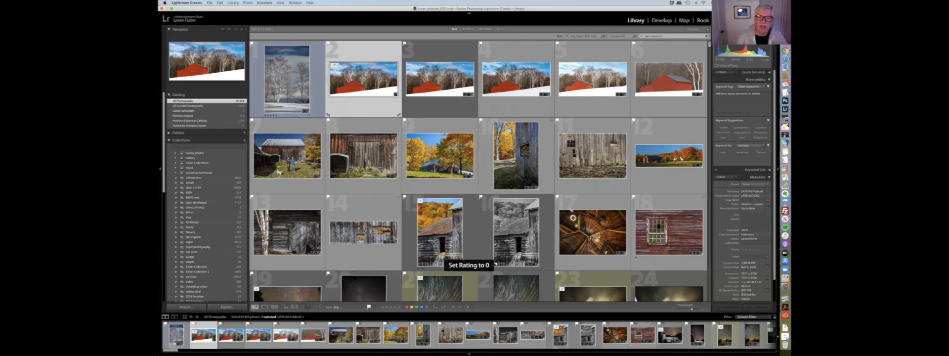
{"action": "scroll", "coordinate": [430, 131], "scroll_direction": "down", "scroll_amount": 5}
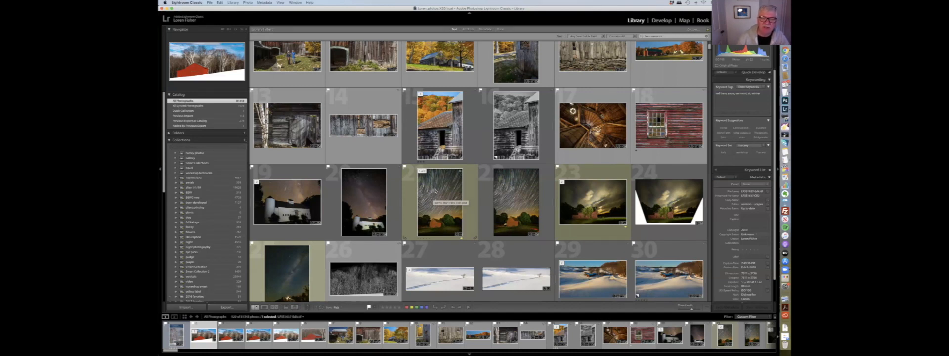
{"action": "scroll", "coordinate": [435, 191], "scroll_direction": "up", "scroll_amount": 5}
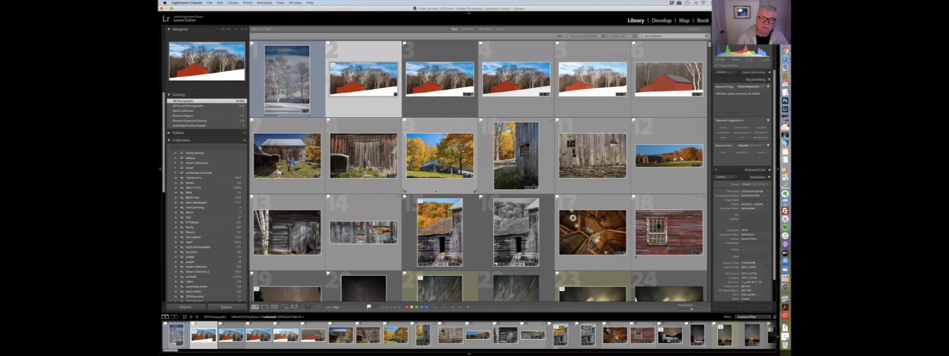
{"action": "scroll", "coordinate": [436, 190], "scroll_direction": "down", "scroll_amount": 7}
{"action": "scroll", "coordinate": [436, 190], "scroll_direction": "up", "scroll_amount": 7}
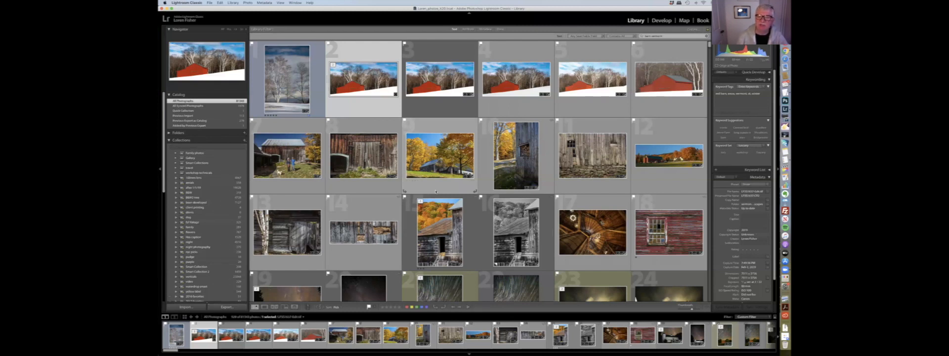
{"action": "scroll", "coordinate": [436, 193], "scroll_direction": "down", "scroll_amount": 3}
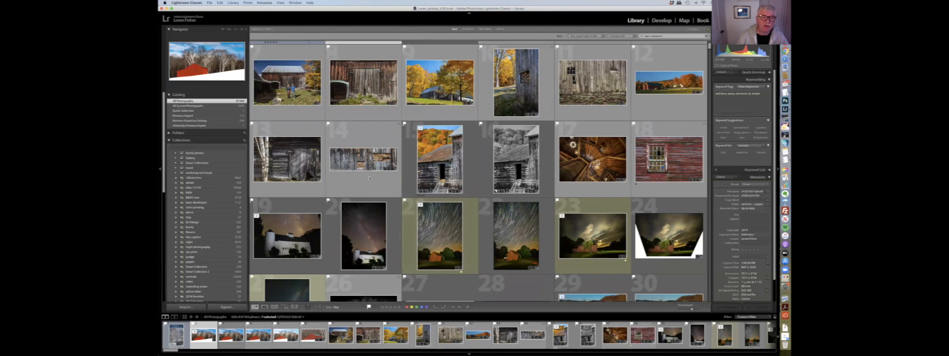
- Change the grid's sort order and jump to the top of the grid
{"action": "left_click", "coordinate": [337, 307]}
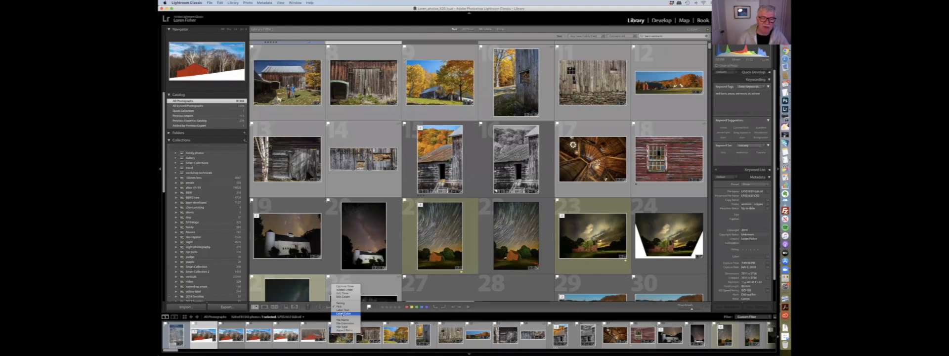
{"action": "left_click", "coordinate": [342, 313]}
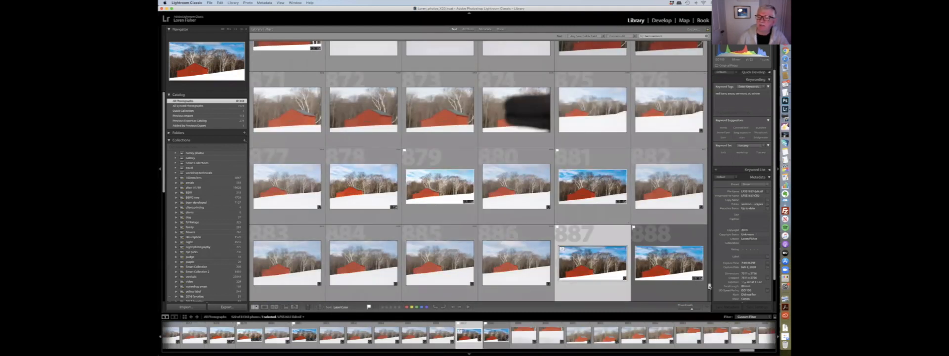
{"action": "scroll", "coordinate": [710, 286], "scroll_direction": "down", "scroll_amount": 7}
{"action": "left_click_drag", "start_coordinate": [709, 291], "coordinate": [709, 44]}
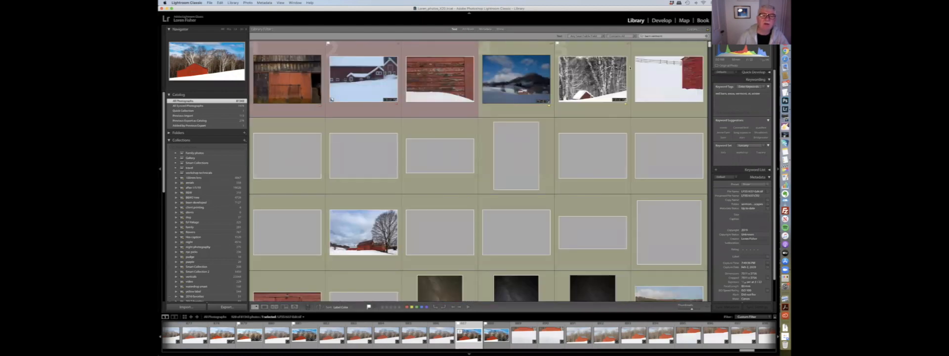
- Pick another sort order for the grid and return to its top
{"action": "left_click", "coordinate": [340, 309]}
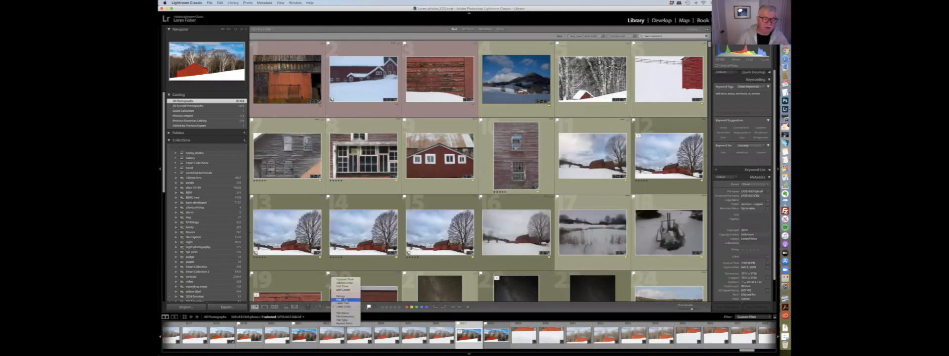
{"action": "left_click", "coordinate": [340, 295]}
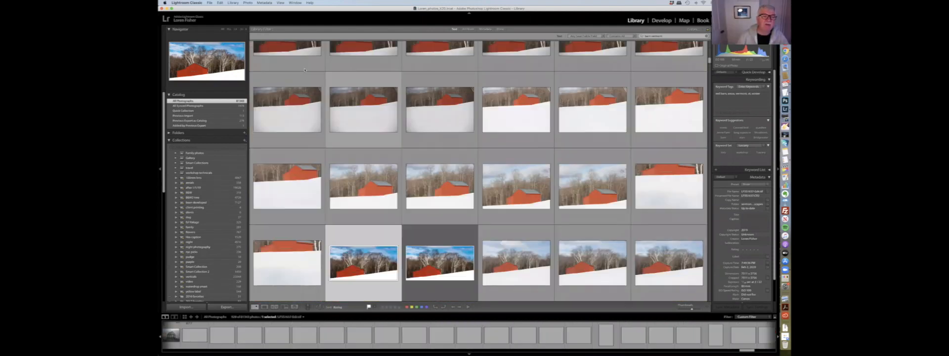
{"action": "left_click_drag", "start_coordinate": [710, 53], "coordinate": [710, 42]}
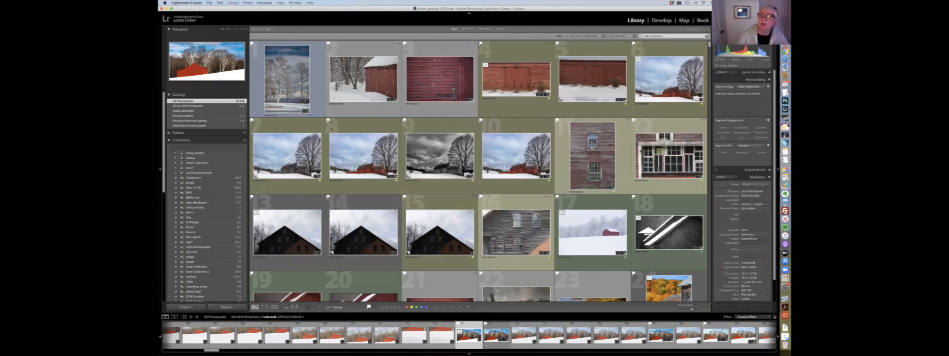
- Clear the vermont search text to show the whole catalog
{"action": "left_click", "coordinate": [707, 36]}
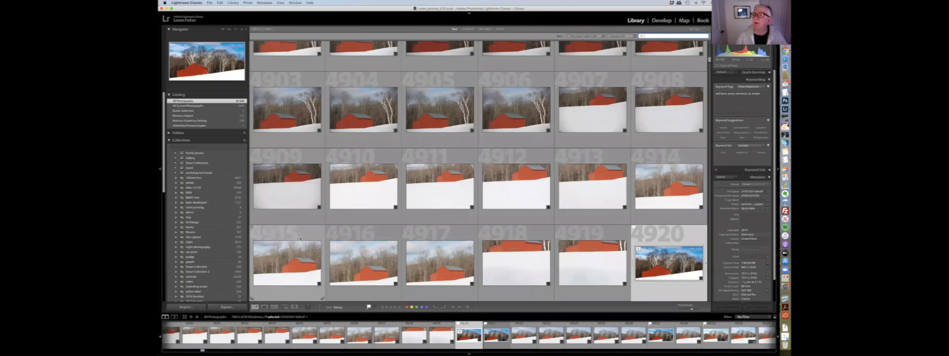
{"action": "scroll", "coordinate": [300, 238], "scroll_direction": "up", "scroll_amount": 3}
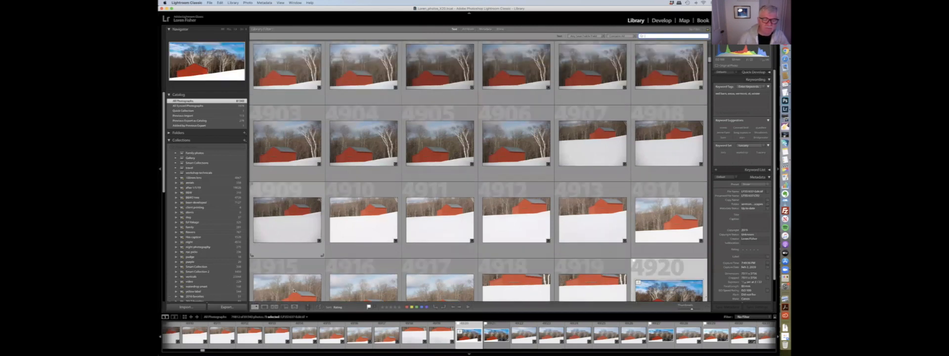
- Open the selected barn photo in Loupe view
{"action": "left_click", "coordinate": [338, 308]}
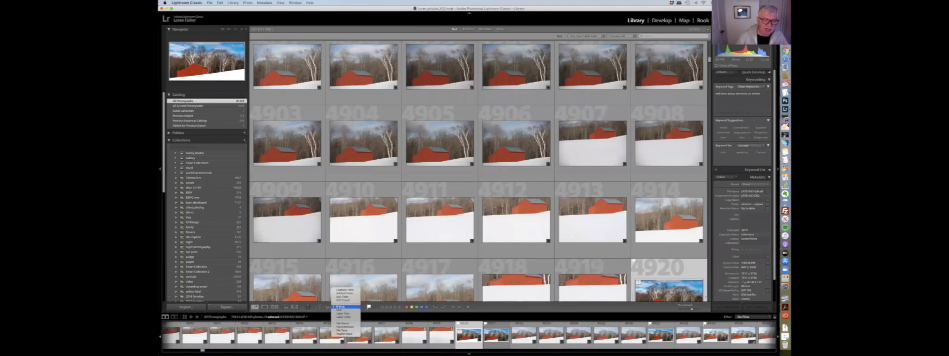
{"action": "left_click", "coordinate": [337, 306]}
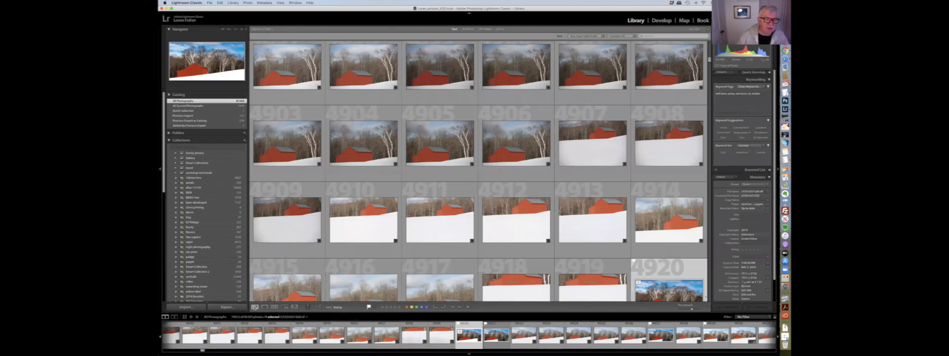
{"action": "key", "text": "e"}
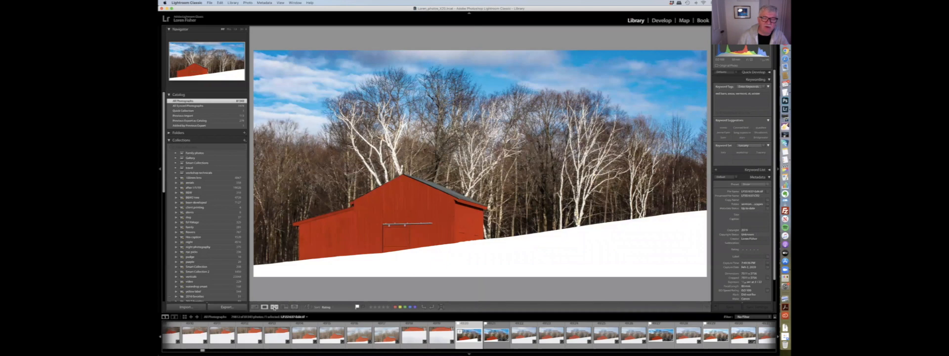
- Switch to Compare view and compare a snowy barn photo against the night-sky photo of the lit house
{"action": "left_click", "coordinate": [274, 307]}
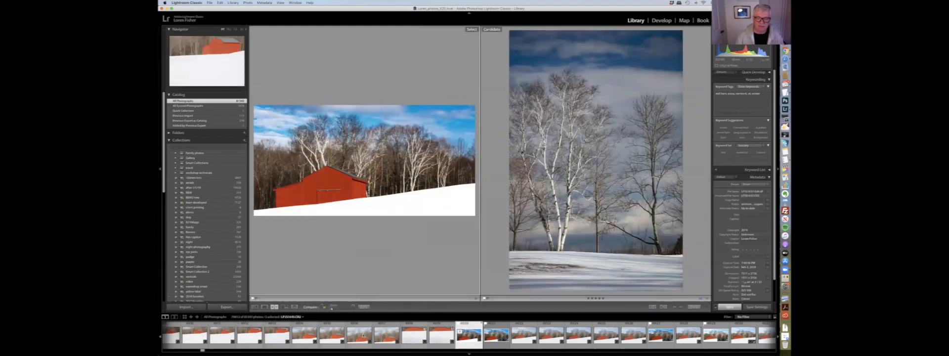
{"action": "left_click", "coordinate": [525, 337]}
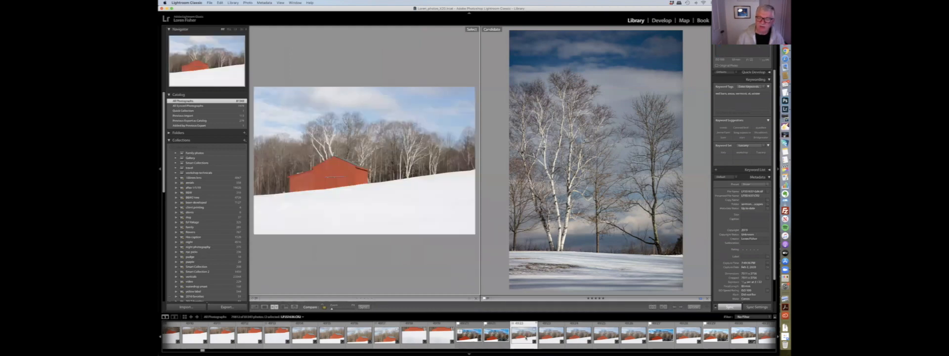
{"action": "left_click", "coordinate": [534, 280]}
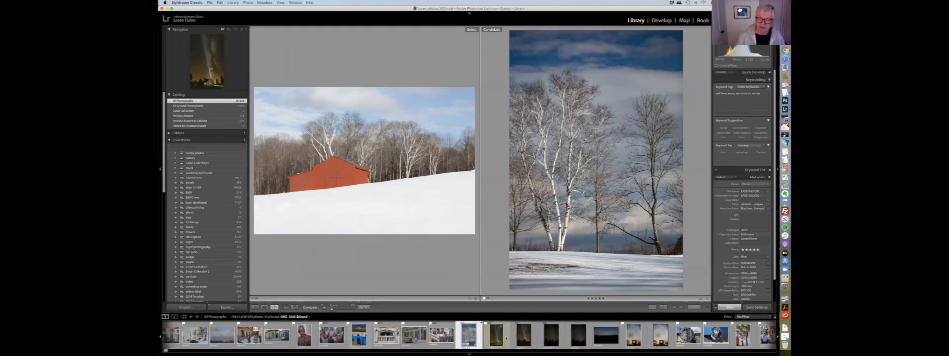
{"action": "left_click", "coordinate": [522, 337]}
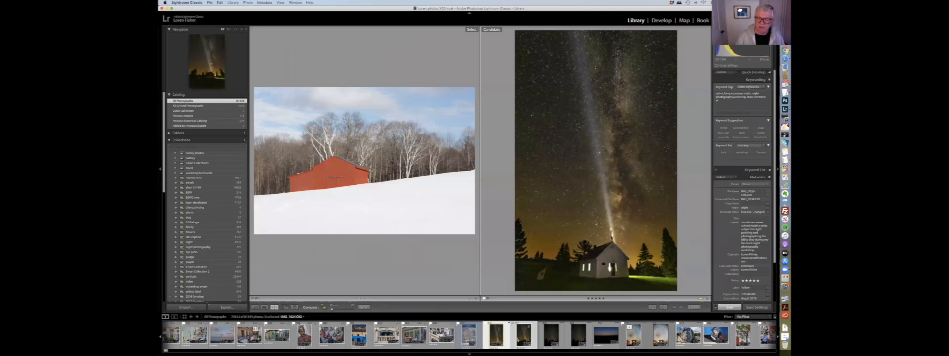
- Open the barn photo, then switch to Survey view and add a second barn photo to the survey
{"action": "double_click", "coordinate": [486, 332]}
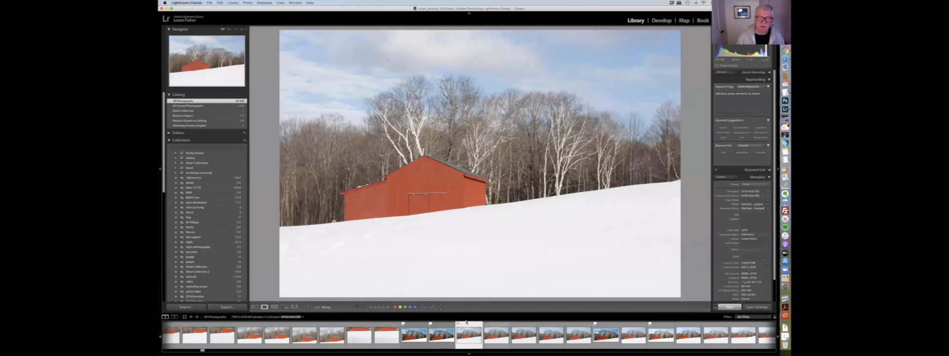
{"action": "left_click", "coordinate": [284, 307]}
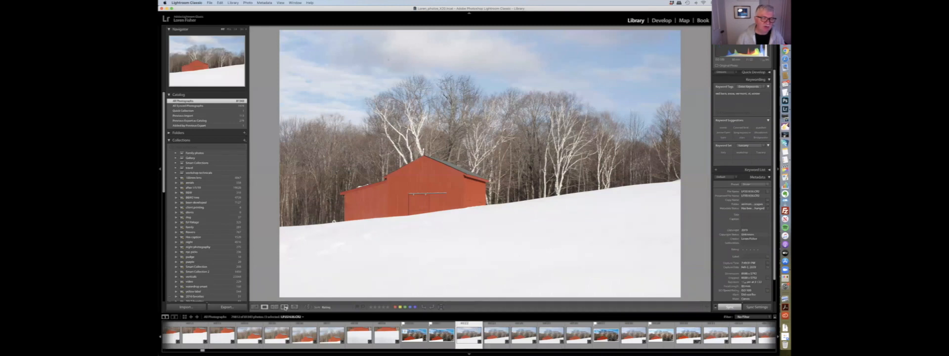
{"action": "left_click", "coordinate": [575, 336], "text": "super"}
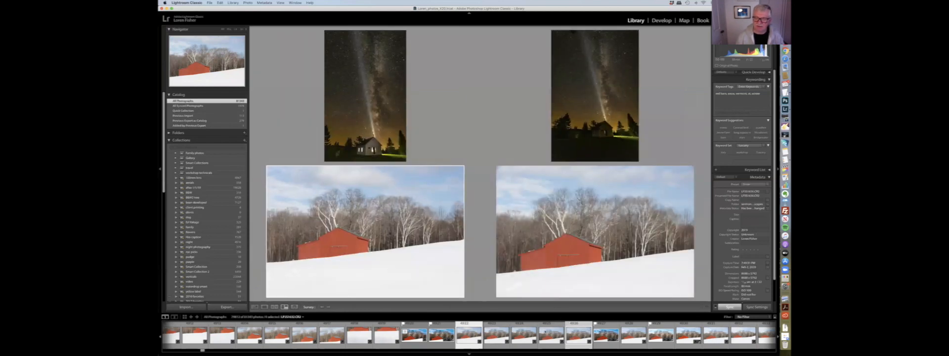
- Select the night-sky photo within the survey and return to Grid view
{"action": "scroll", "coordinate": [513, 331], "scroll_direction": "right", "scroll_amount": 4}
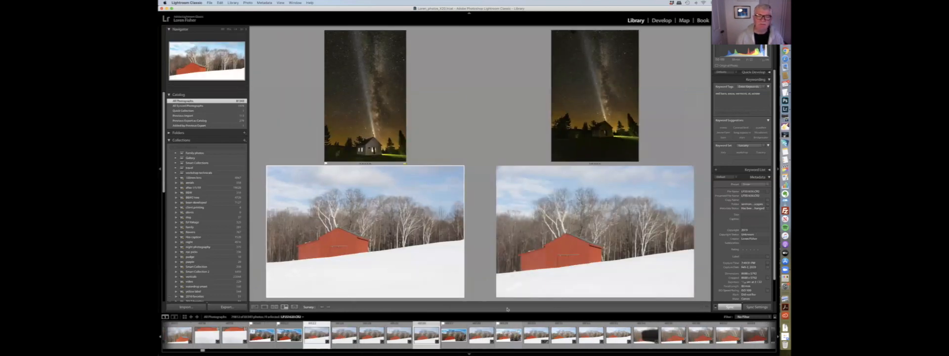
{"action": "scroll", "coordinate": [512, 330], "scroll_direction": "left", "scroll_amount": 2}
{"action": "left_click", "coordinate": [376, 122]}
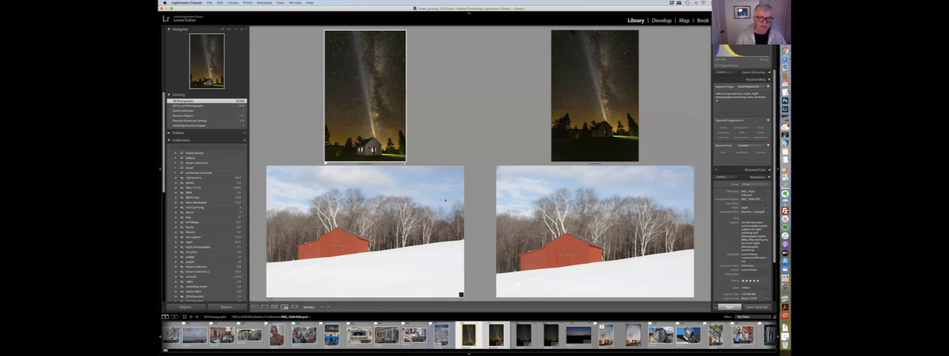
{"action": "key", "text": "g"}
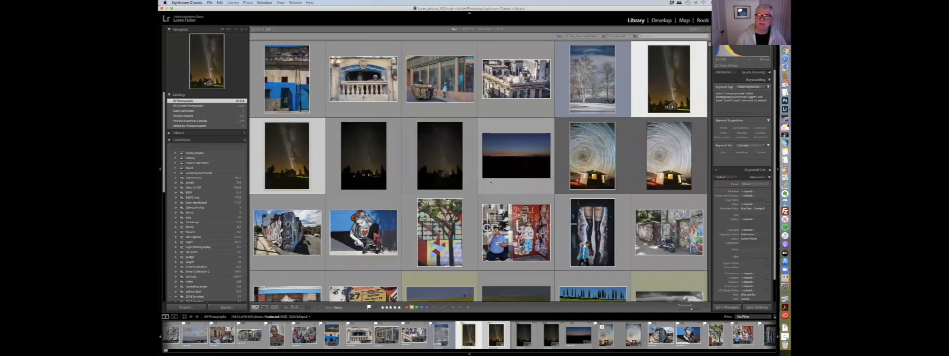
- Scroll to the top of the grid and select several Havana street photos together
{"action": "scroll", "coordinate": [479, 171], "scroll_direction": "up", "scroll_amount": 5}
{"action": "scroll", "coordinate": [479, 171], "scroll_direction": "up", "scroll_amount": 10}
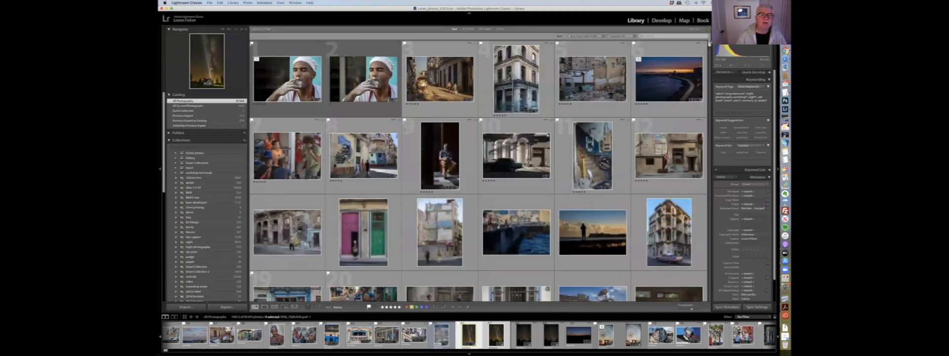
{"action": "left_click", "coordinate": [312, 71]}
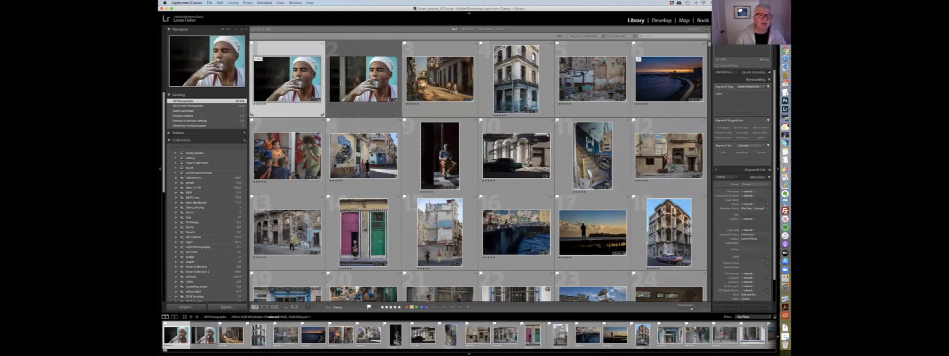
{"action": "left_click", "coordinate": [439, 79]}
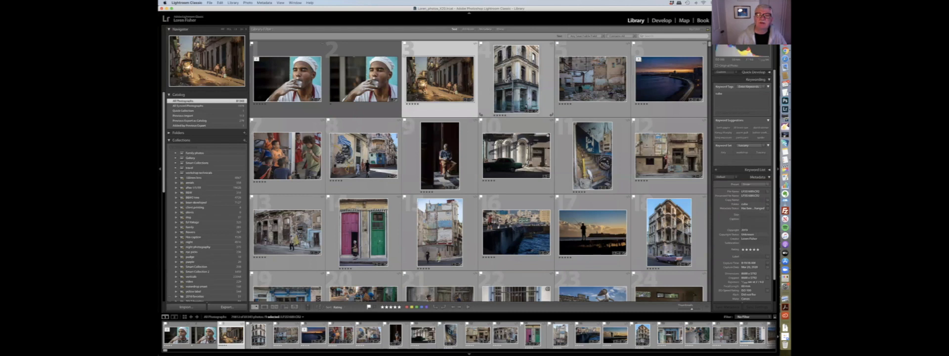
{"action": "left_click", "coordinate": [516, 81]}
{"action": "left_click", "coordinate": [582, 85], "text": "shift"}
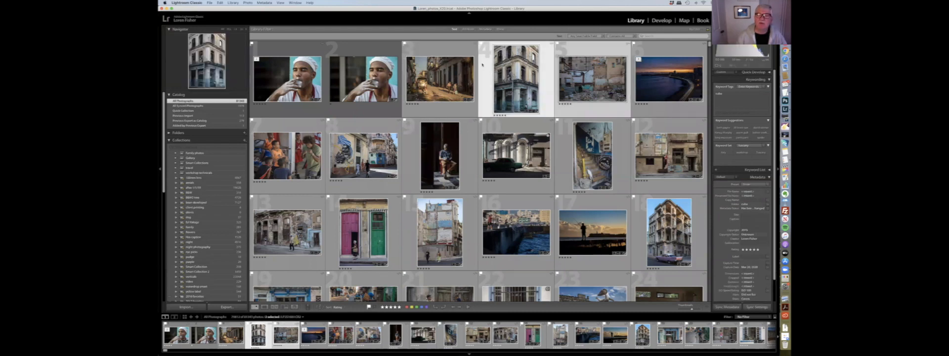
{"action": "left_click", "coordinate": [457, 74], "text": "shift"}
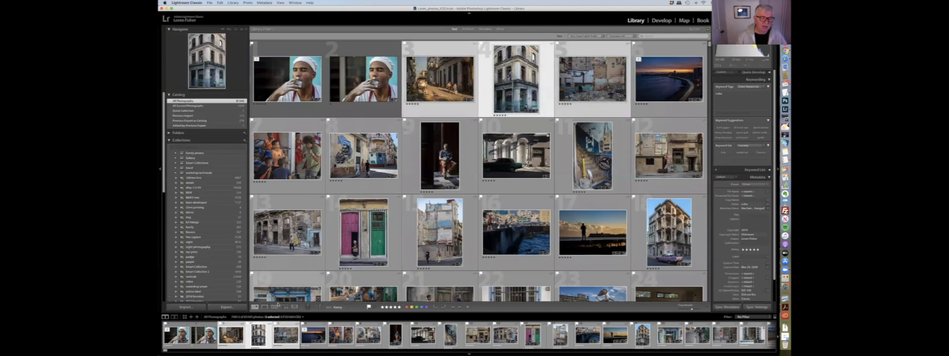
- Review the selected street photos in Survey view, removing one and adding two from the filmstrip, then return to Grid view
{"action": "left_click", "coordinate": [284, 306]}
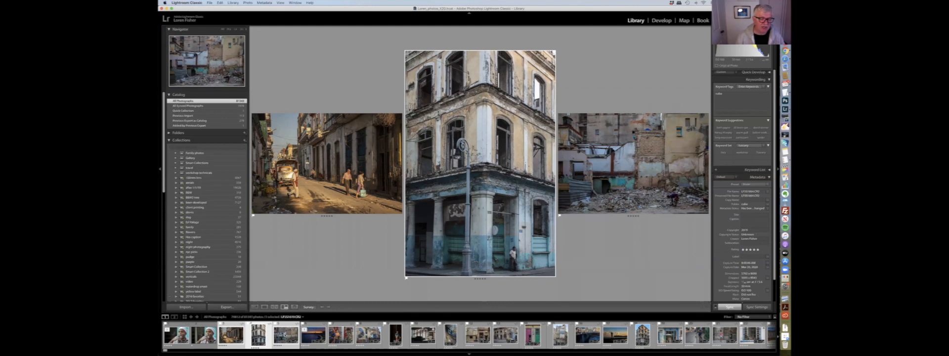
{"action": "left_click", "coordinate": [707, 216]}
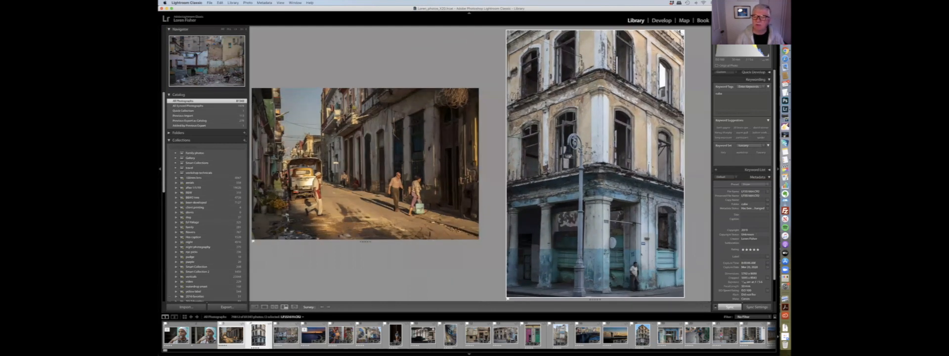
{"action": "left_click", "coordinate": [292, 335], "text": "super"}
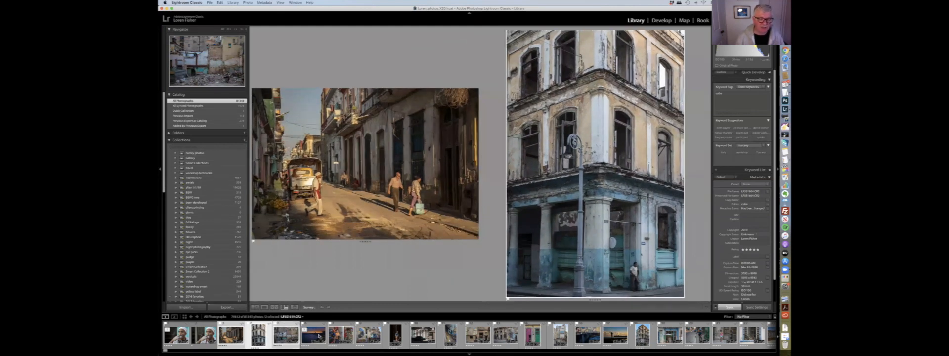
{"action": "left_click", "coordinate": [347, 337], "text": "super"}
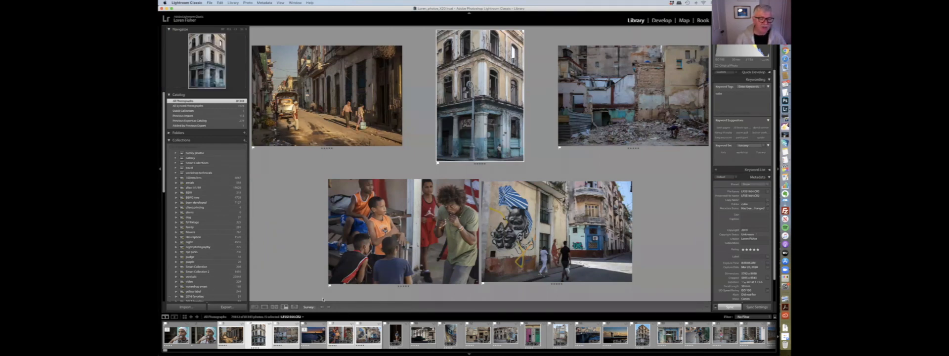
{"action": "key", "text": "g"}
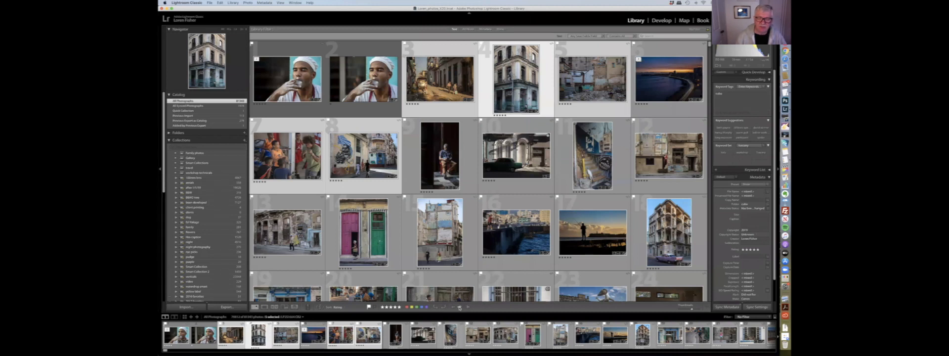
{"action": "left_click", "coordinate": [459, 307]}
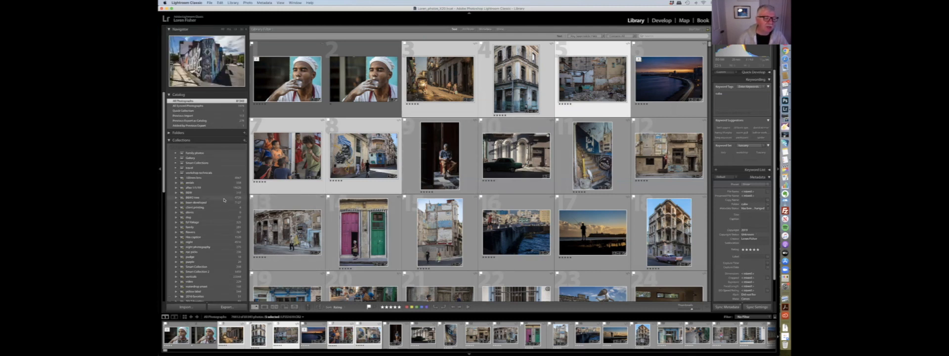
- Expand a collection set in the collections list and open one of its collections
{"action": "scroll", "coordinate": [224, 200], "scroll_direction": "down", "scroll_amount": 5}
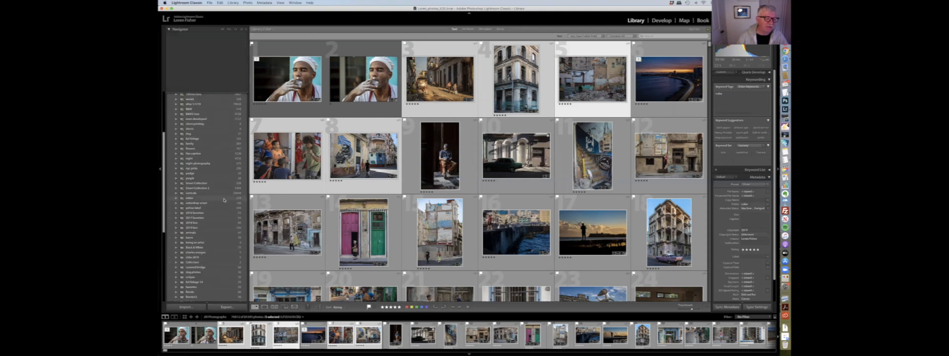
{"action": "scroll", "coordinate": [224, 197], "scroll_direction": "up", "scroll_amount": 5}
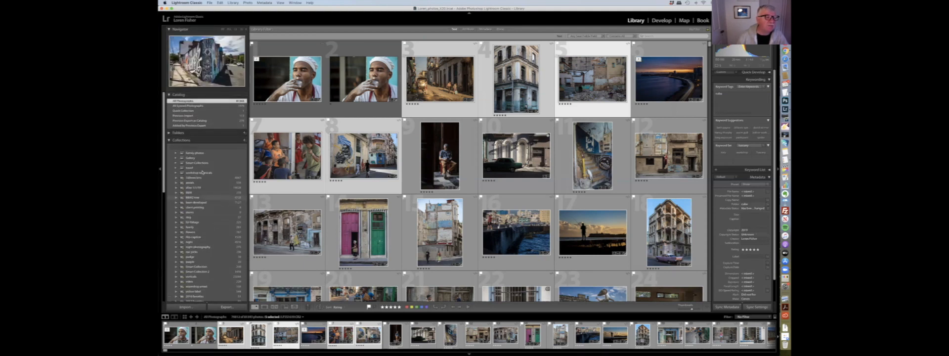
{"action": "scroll", "coordinate": [192, 164], "scroll_direction": "down", "scroll_amount": 2}
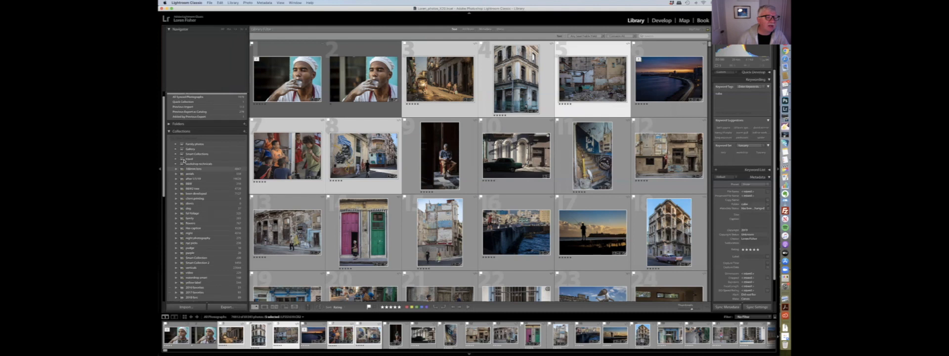
{"action": "left_click", "coordinate": [176, 164]}
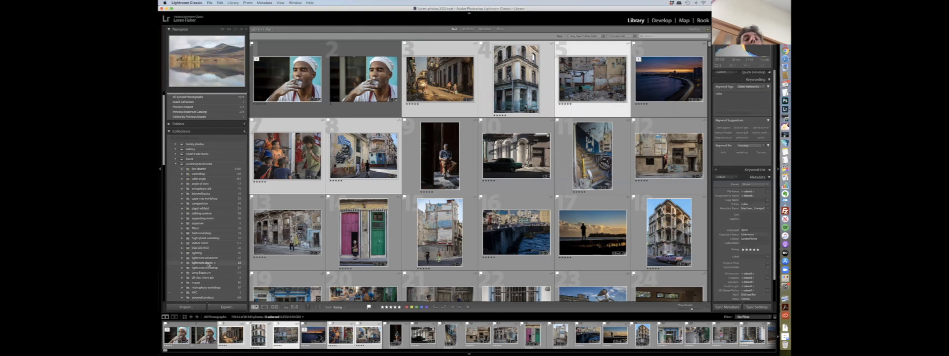
{"action": "left_click", "coordinate": [208, 263]}
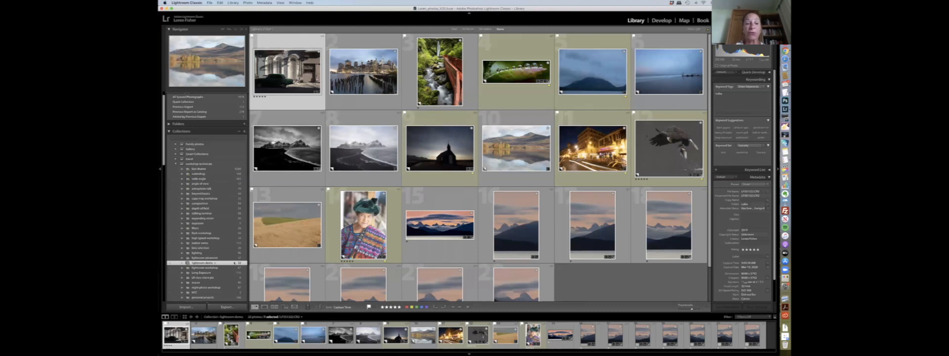
- Switch the catalog source to All Synced Photographs and then back to All Photographs
{"action": "left_click", "coordinate": [212, 99]}
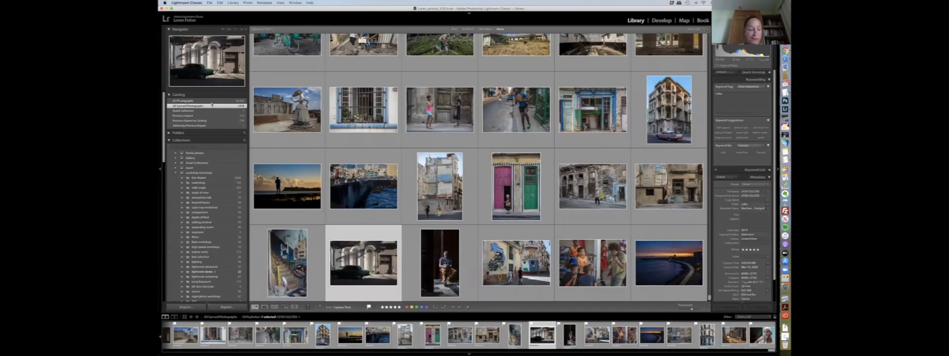
{"action": "left_click", "coordinate": [211, 101]}
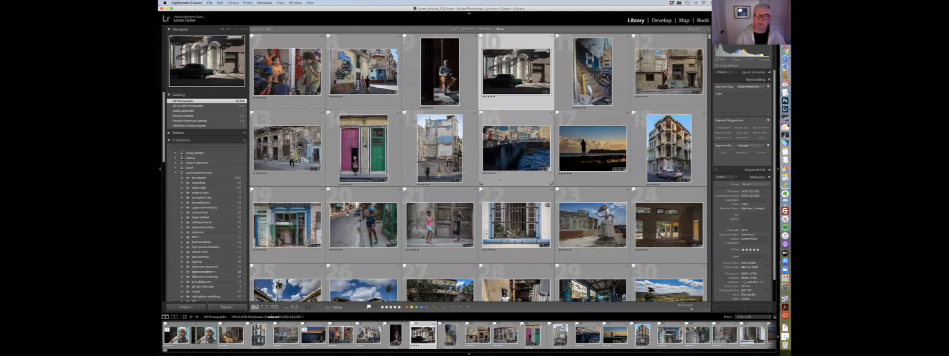
{"action": "scroll", "coordinate": [500, 179], "scroll_direction": "up", "scroll_amount": 2}
- Sort the grid by Capture Time and select the graffiti wall photo
{"action": "left_click", "coordinate": [338, 307]}
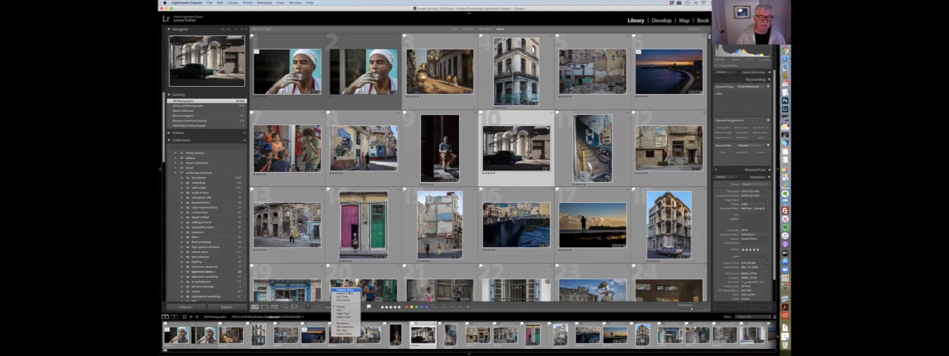
{"action": "left_click", "coordinate": [345, 290]}
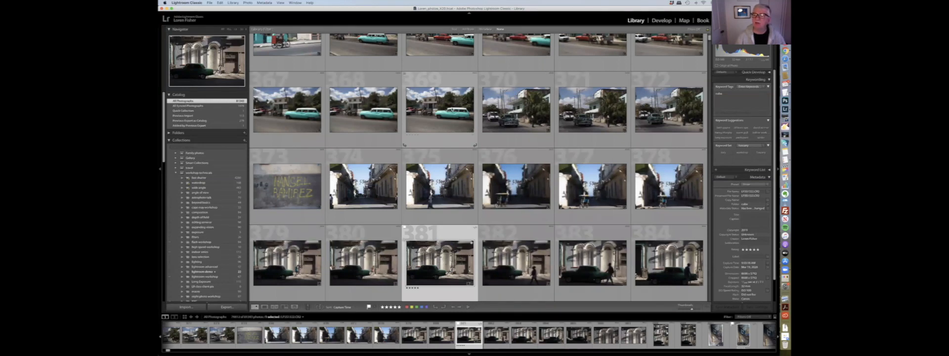
{"action": "scroll", "coordinate": [312, 208], "scroll_direction": "up", "scroll_amount": 2}
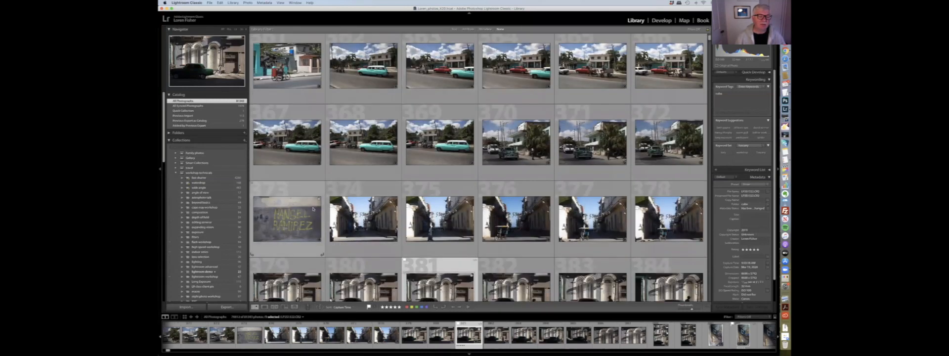
{"action": "left_click", "coordinate": [313, 209]}
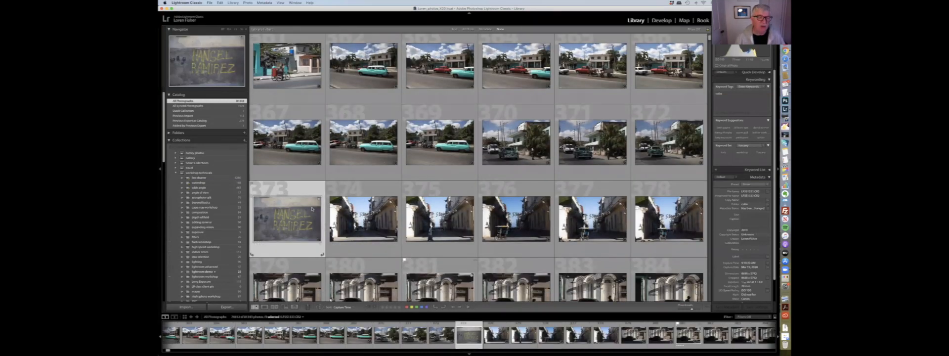
- Mark the graffiti wall photo as rejected and delete all rejected photos from disk
{"action": "key", "text": "x"}
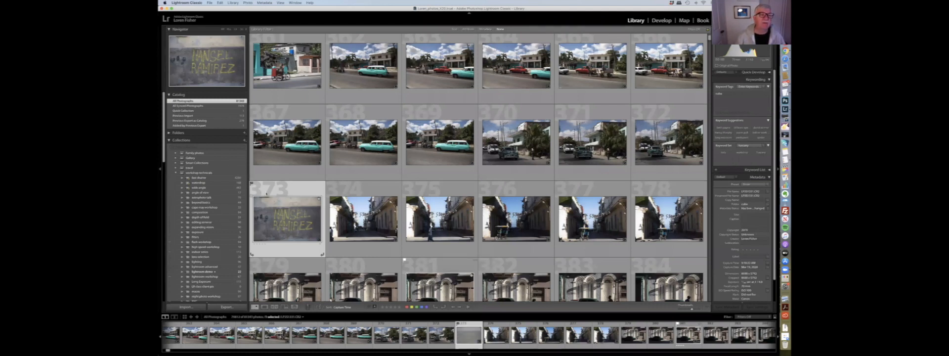
{"action": "left_click", "coordinate": [249, 3]}
{"action": "left_click", "coordinate": [250, 3]}
{"action": "left_click", "coordinate": [249, 3]}
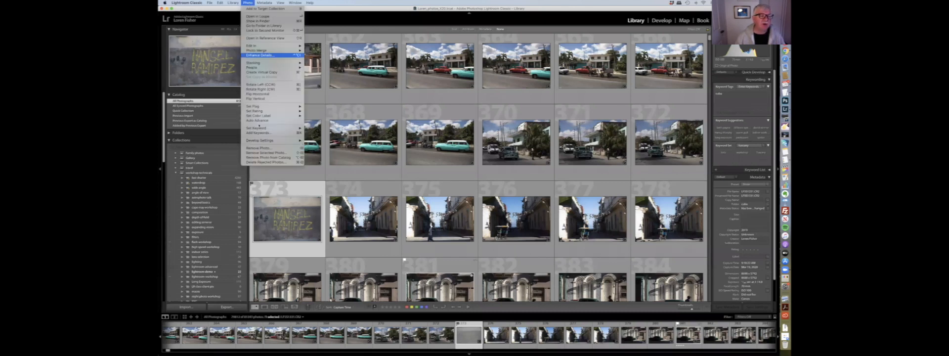
{"action": "left_click", "coordinate": [269, 163]}
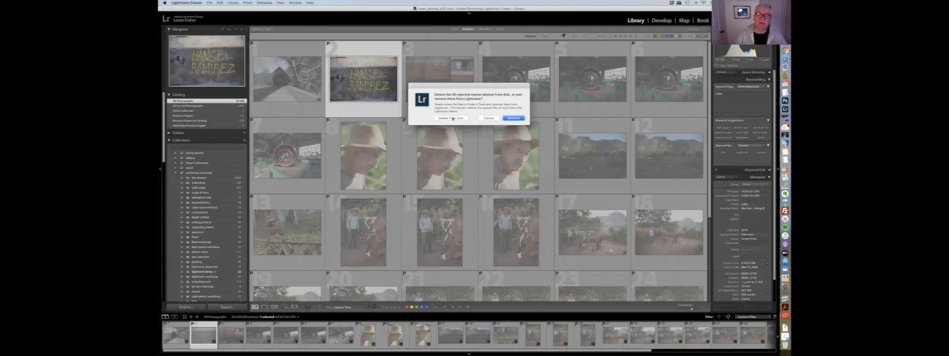
{"action": "left_click", "coordinate": [451, 118]}
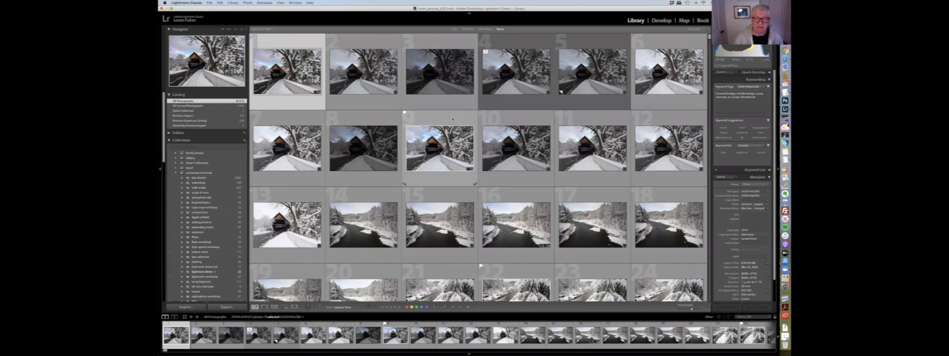
- Open the lightroom class collection from the collections list
{"action": "scroll", "coordinate": [453, 119], "scroll_direction": "down", "scroll_amount": 3}
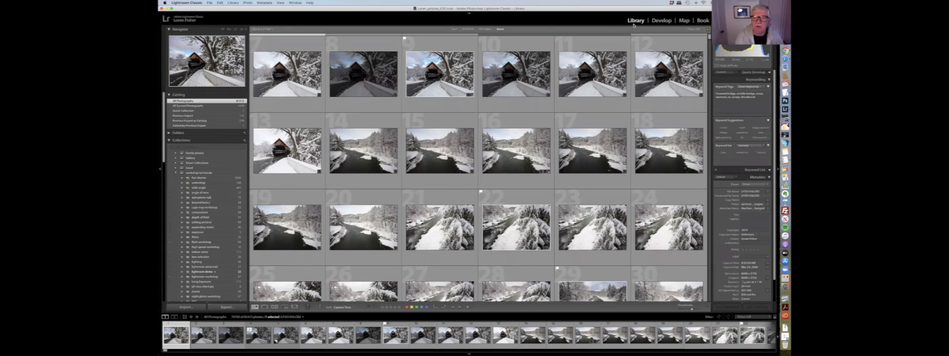
{"action": "left_click", "coordinate": [518, 75]}
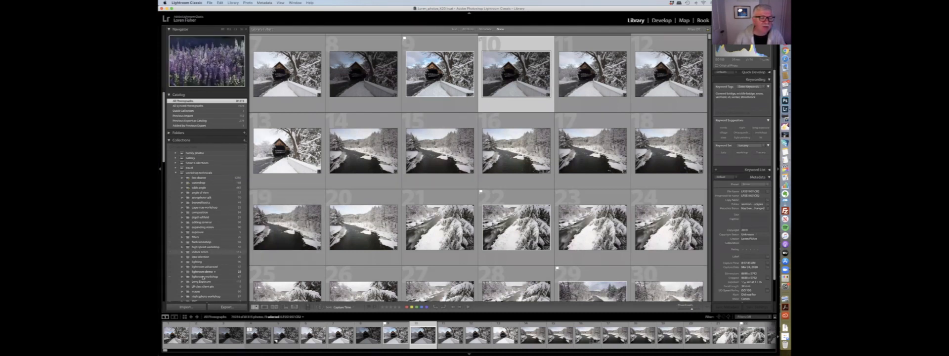
{"action": "left_click", "coordinate": [205, 272]}
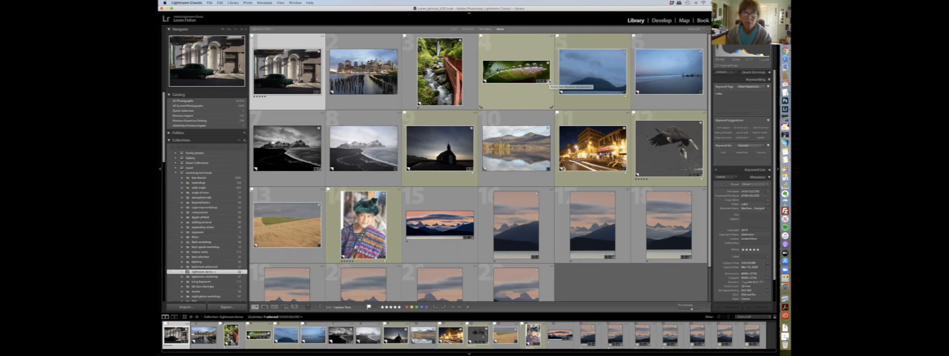
- Expand the travel collection set and open its Cuba collection
{"action": "left_click", "coordinate": [177, 169]}
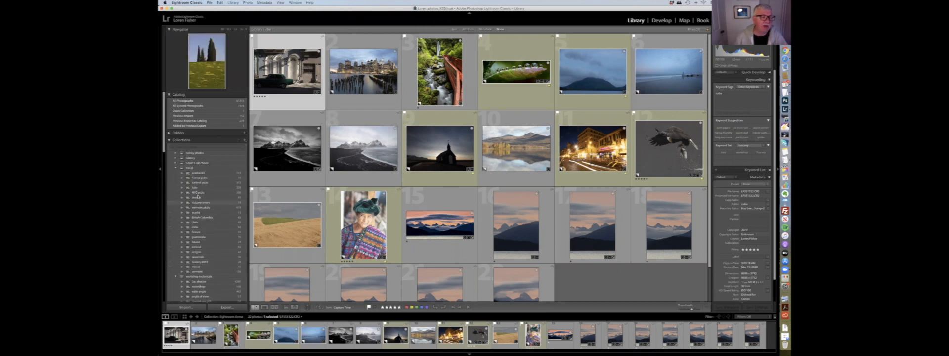
{"action": "left_click", "coordinate": [194, 227]}
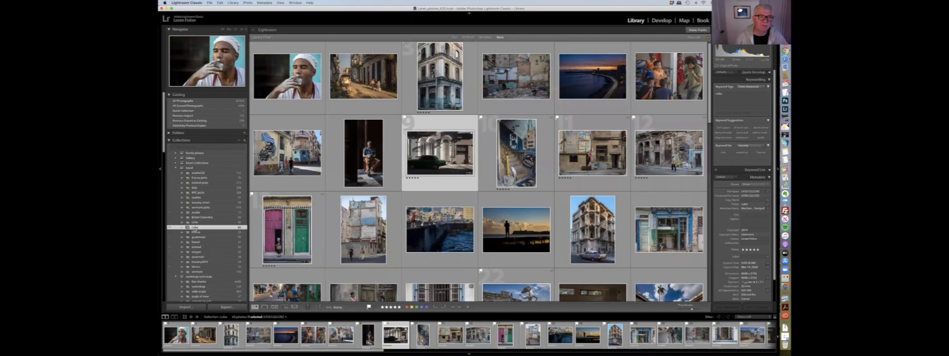
- Return to the lightroom class collection in the collections list
{"action": "scroll", "coordinate": [197, 228], "scroll_direction": "down", "scroll_amount": 2}
{"action": "scroll", "coordinate": [198, 228], "scroll_direction": "down", "scroll_amount": 3}
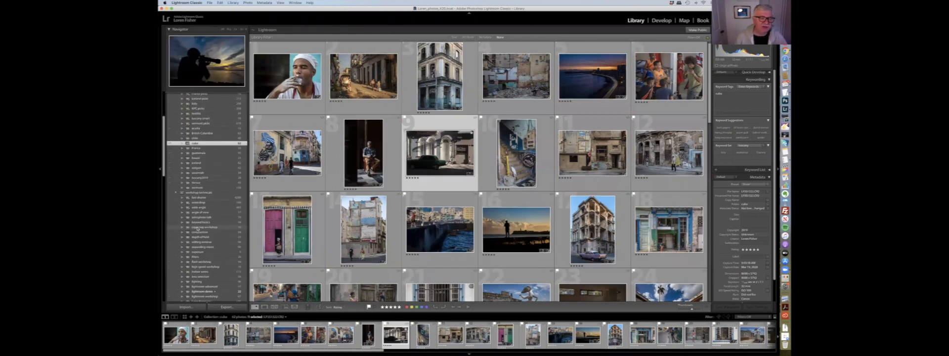
{"action": "scroll", "coordinate": [197, 229], "scroll_direction": "down", "scroll_amount": 2}
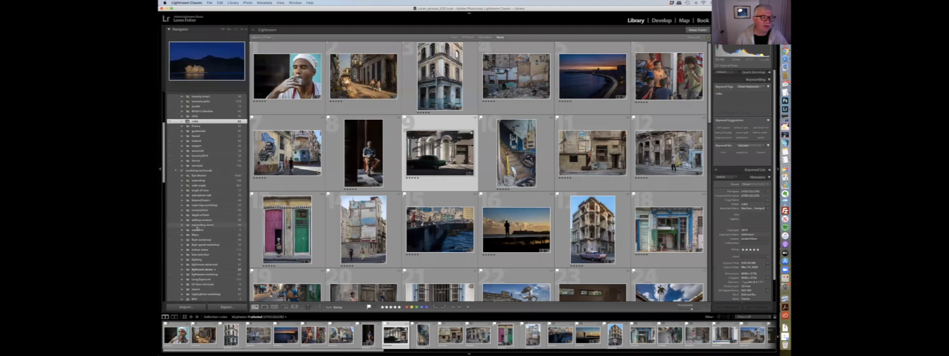
{"action": "left_click", "coordinate": [201, 268]}
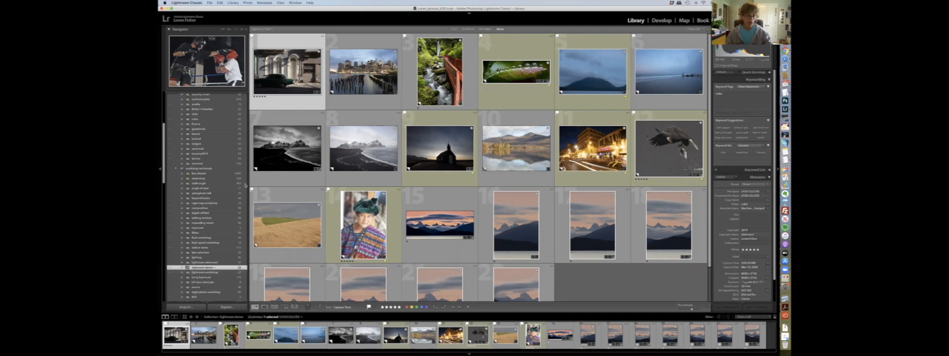
- Open the Brooklyn skyline photo in Loupe view and switch to the Develop module
{"action": "double_click", "coordinate": [362, 86]}
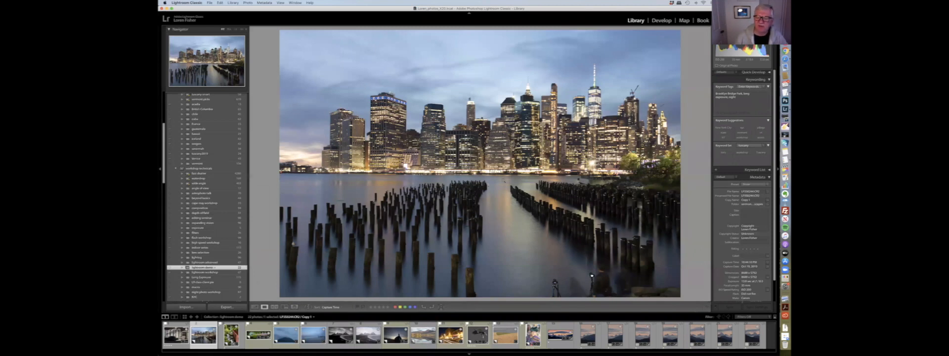
{"action": "left_click", "coordinate": [662, 20]}
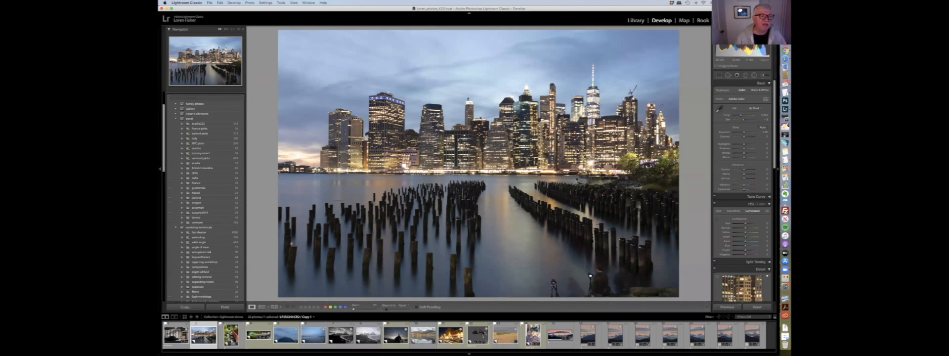
- Try out the white balance Temperature and Tint sliders, then reset both to their defaults
{"action": "scroll", "coordinate": [217, 121], "scroll_direction": "up", "scroll_amount": 4}
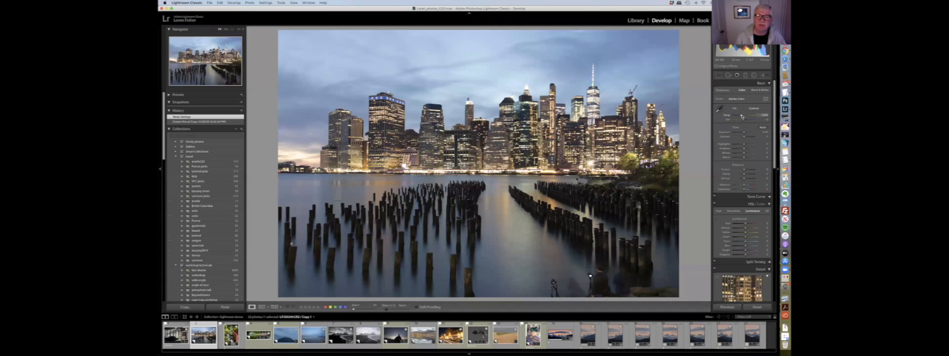
{"action": "left_click_drag", "start_coordinate": [743, 116], "coordinate": [738, 116]}
{"action": "left_click", "coordinate": [743, 117]}
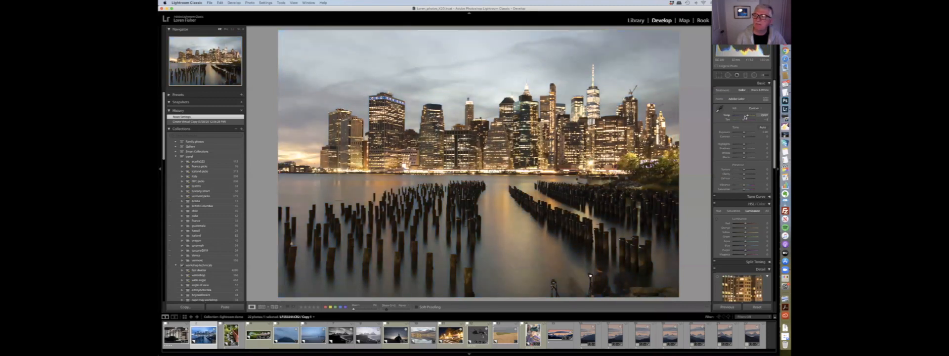
{"action": "left_click_drag", "start_coordinate": [741, 117], "coordinate": [741, 118]}
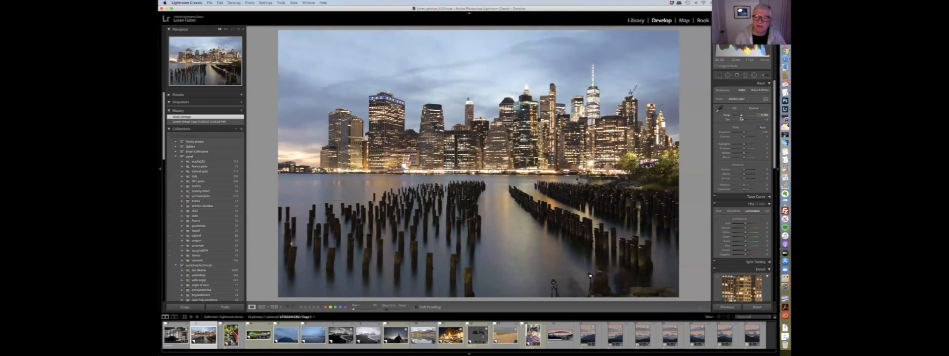
{"action": "left_click_drag", "start_coordinate": [741, 118], "coordinate": [741, 118]}
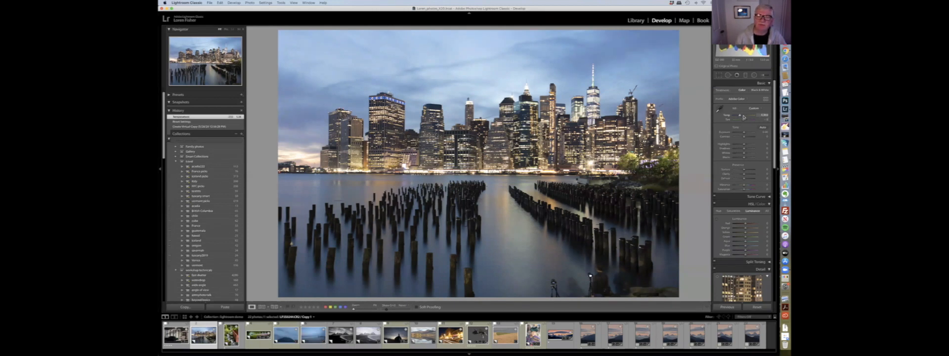
{"action": "left_click", "coordinate": [742, 116]}
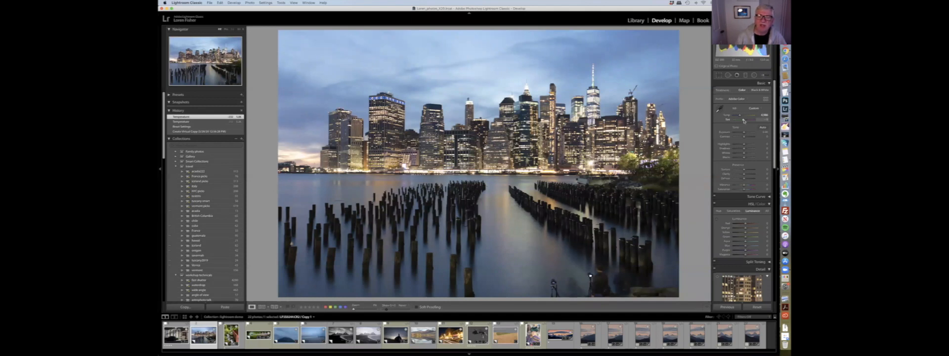
{"action": "left_click_drag", "start_coordinate": [752, 120], "coordinate": [740, 120]}
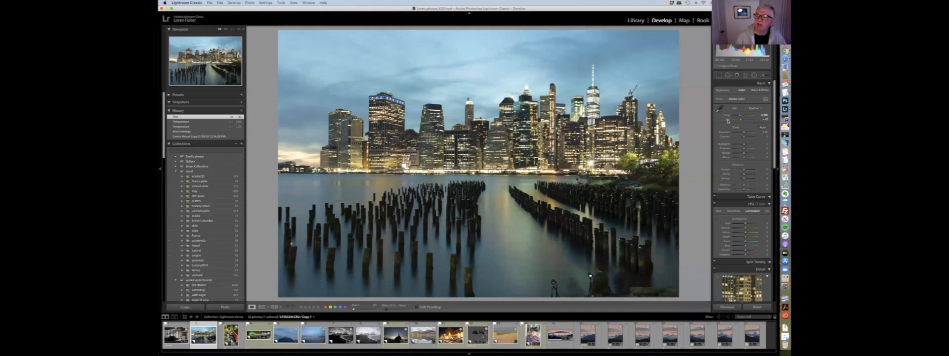
{"action": "double_click", "coordinate": [728, 121]}
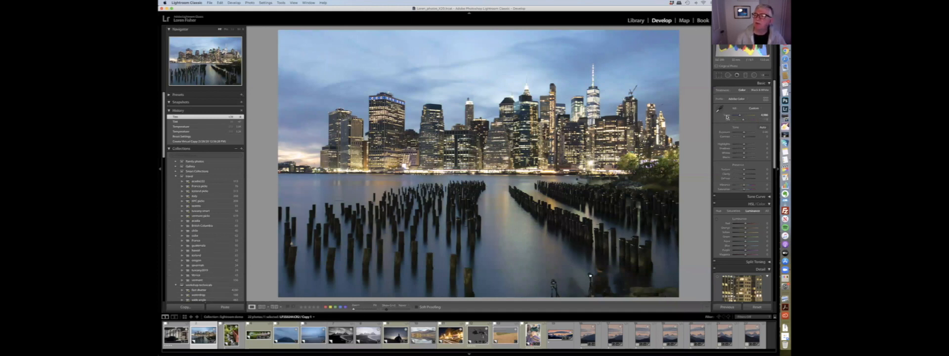
{"action": "double_click", "coordinate": [726, 117]}
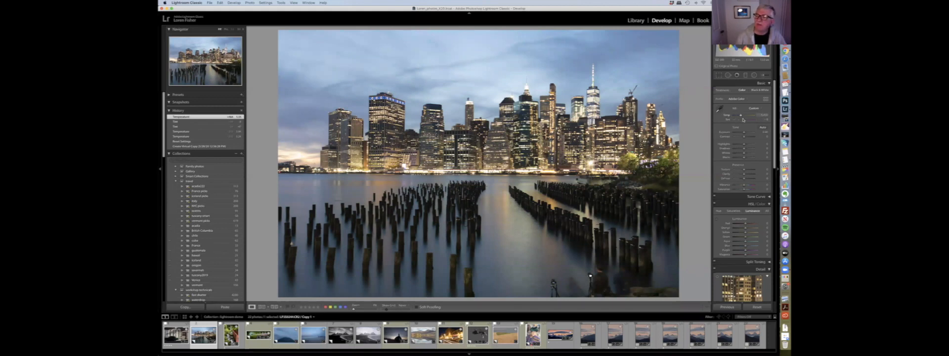
- Drag the Exposure slider down and back to demonstrate it, then reset it
{"action": "left_click_drag", "start_coordinate": [745, 133], "coordinate": [737, 133]}
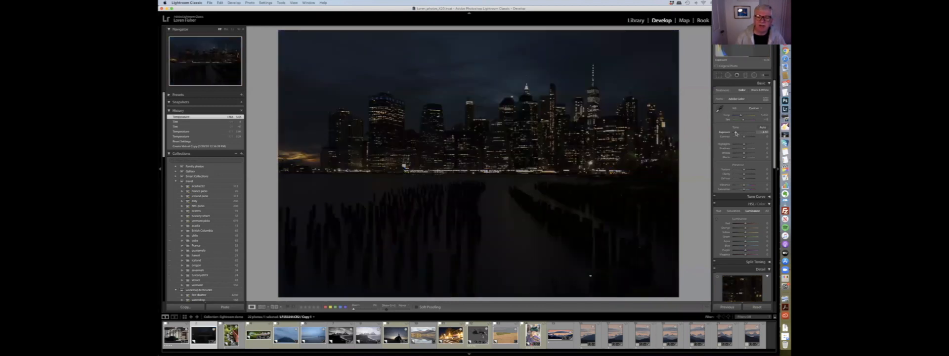
{"action": "left_click_drag", "start_coordinate": [740, 134], "coordinate": [752, 133]}
{"action": "double_click", "coordinate": [730, 134]}
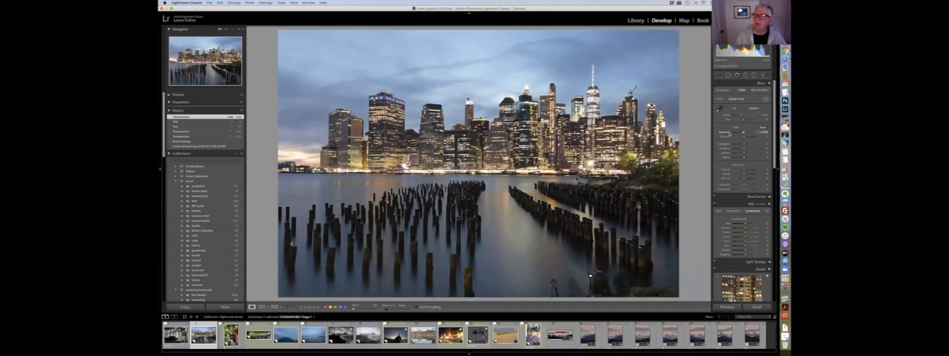
{"action": "double_click", "coordinate": [726, 132]}
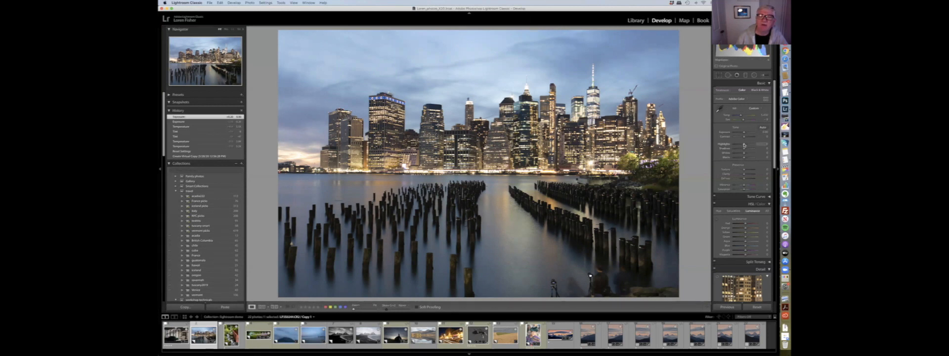
- Adjust the Highlights, Shadows, Whites and Blacks sliders to balance the skyline's tones
{"action": "mouse_move", "coordinate": [744, 145]}
{"action": "left_mouse_down"}
{"action": "mouse_move", "coordinate": [733, 146]}
{"action": "mouse_move", "coordinate": [755, 148]}
{"action": "mouse_move", "coordinate": [726, 148]}
{"action": "mouse_move", "coordinate": [757, 149]}
{"action": "mouse_move", "coordinate": [716, 151]}
{"action": "mouse_move", "coordinate": [754, 152]}
{"action": "mouse_move", "coordinate": [730, 152]}
{"action": "mouse_move", "coordinate": [739, 146]}
{"action": "left_mouse_up"}
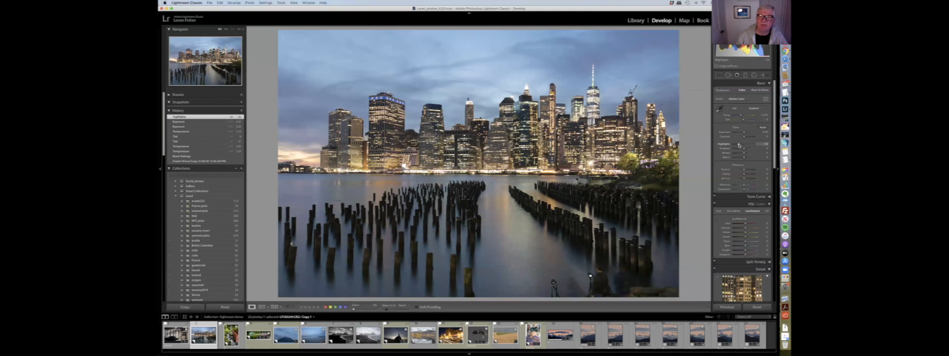
{"action": "left_click", "coordinate": [738, 145]}
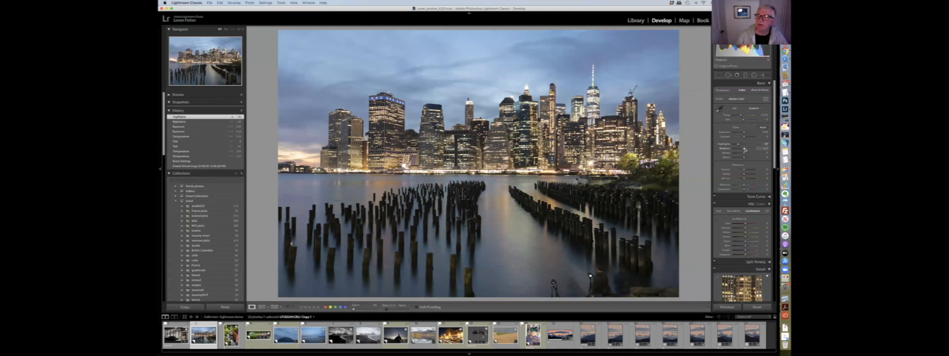
{"action": "mouse_move", "coordinate": [750, 149]}
{"action": "left_mouse_down"}
{"action": "mouse_move", "coordinate": [733, 149]}
{"action": "mouse_move", "coordinate": [749, 149]}
{"action": "mouse_move", "coordinate": [734, 149]}
{"action": "mouse_move", "coordinate": [751, 153]}
{"action": "mouse_move", "coordinate": [743, 159]}
{"action": "left_mouse_up"}
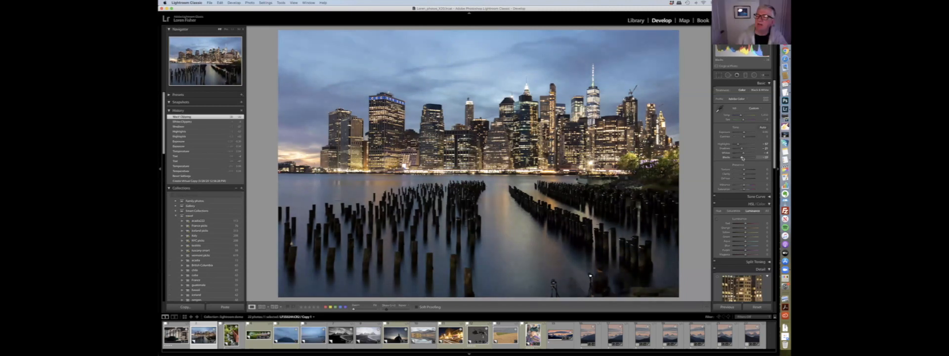
{"action": "left_click_drag", "start_coordinate": [742, 158], "coordinate": [741, 158]}
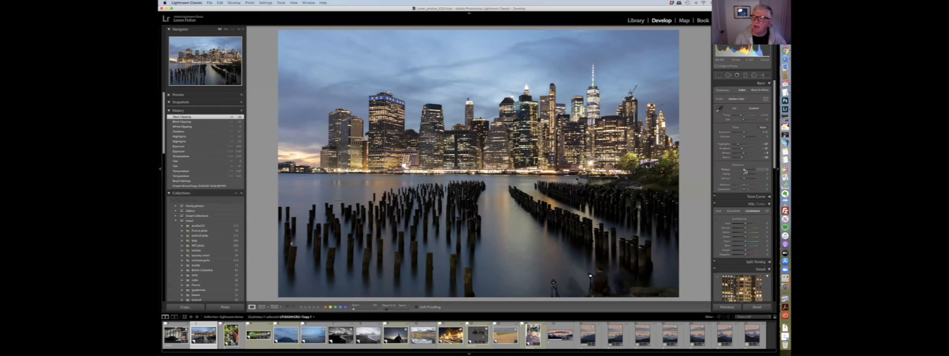
- Adjust the Texture, Clarity and Vibrance sliders in the Presence section
{"action": "left_click_drag", "start_coordinate": [753, 171], "coordinate": [755, 172]}
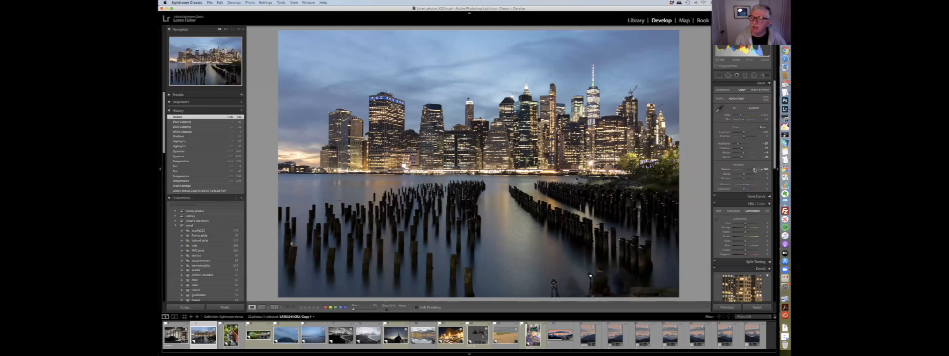
{"action": "mouse_move", "coordinate": [753, 169]}
{"action": "left_mouse_down"}
{"action": "mouse_move", "coordinate": [709, 168]}
{"action": "mouse_move", "coordinate": [760, 170]}
{"action": "mouse_move", "coordinate": [744, 171]}
{"action": "left_mouse_up"}
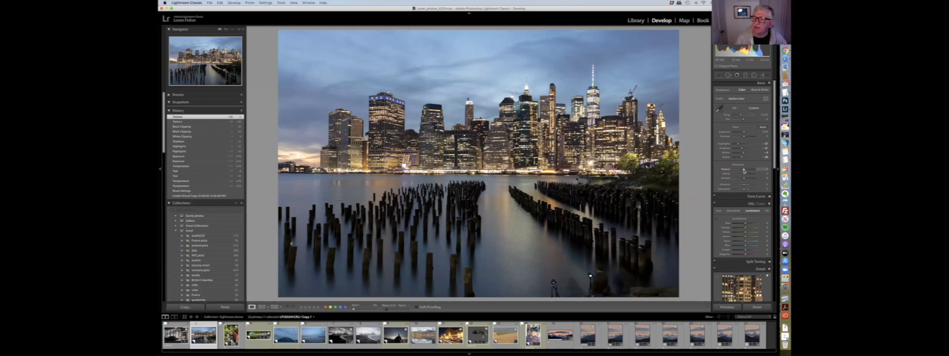
{"action": "left_click_drag", "start_coordinate": [744, 171], "coordinate": [748, 175]}
{"action": "double_click", "coordinate": [748, 174]}
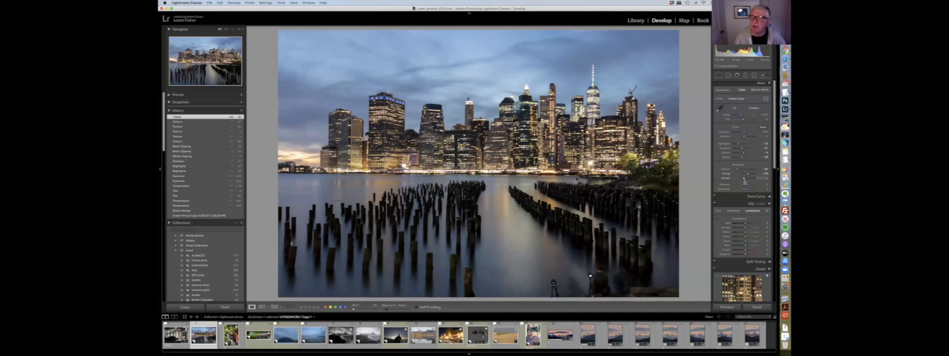
{"action": "left_click_drag", "start_coordinate": [748, 179], "coordinate": [745, 179]}
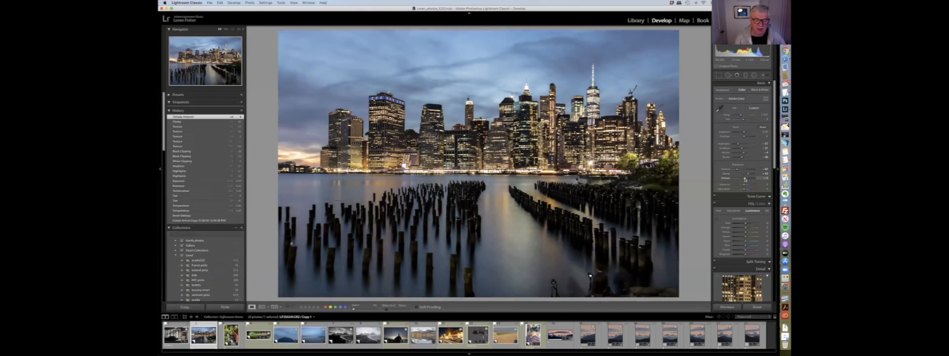
- Switch to the autumn mountain lake photo and push a Presence slider to an extreme to exaggerate its effect
{"action": "left_click", "coordinate": [424, 336]}
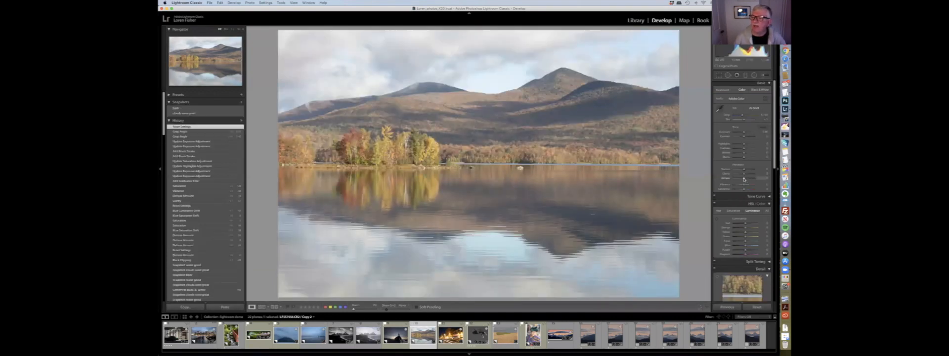
{"action": "left_click_drag", "start_coordinate": [747, 180], "coordinate": [755, 179]}
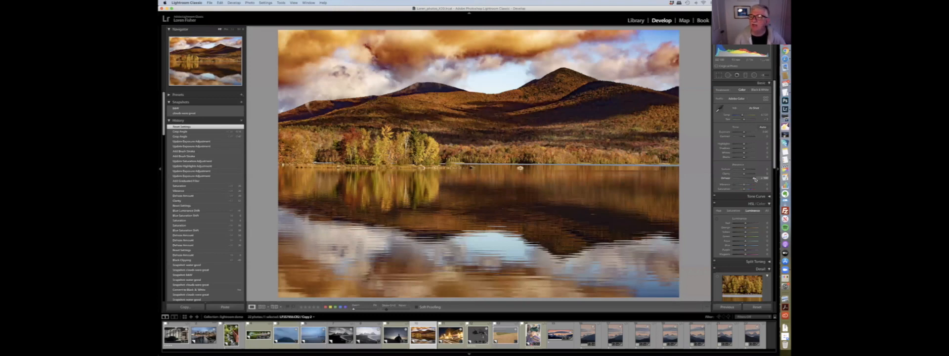
- Return the lake photo's Presence slider to a normal setting and switch back to the city skyline photo
{"action": "left_click_drag", "start_coordinate": [752, 179], "coordinate": [748, 179]}
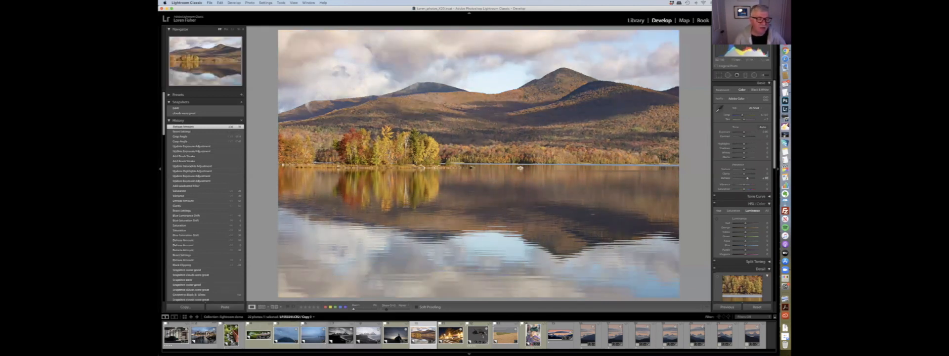
{"action": "left_click", "coordinate": [203, 335]}
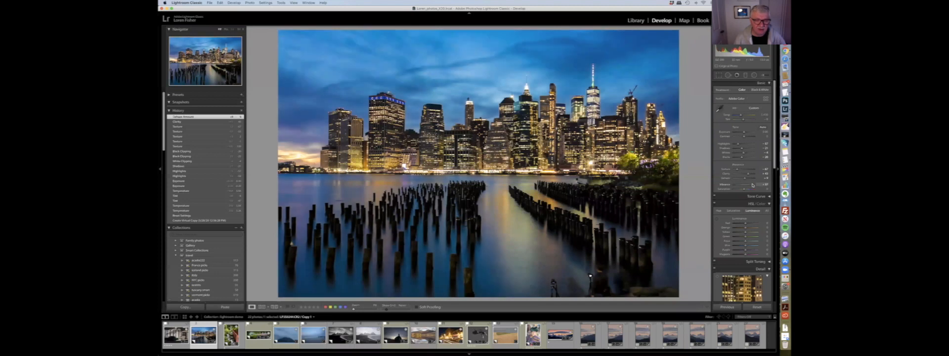
- Drag the Vibrance and Saturation sliders up and down on the skyline photo to compare their effects
{"action": "left_click_drag", "start_coordinate": [749, 185], "coordinate": [756, 185]}
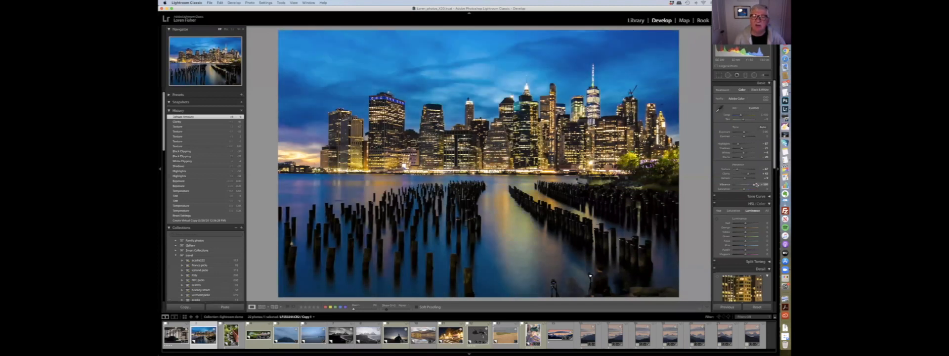
{"action": "left_click_drag", "start_coordinate": [752, 187], "coordinate": [748, 186]}
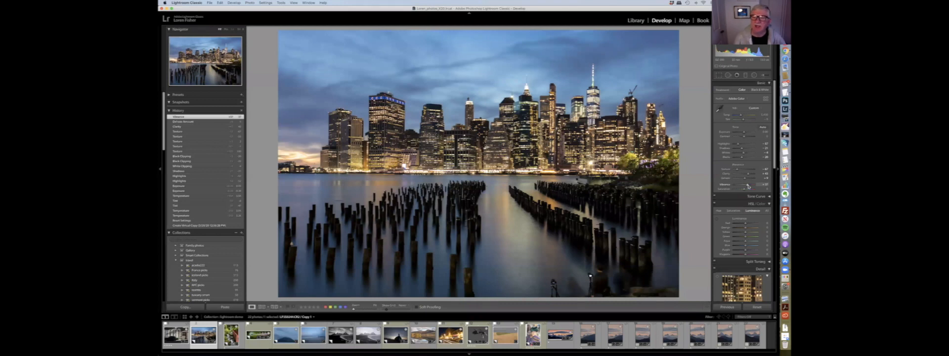
{"action": "left_click_drag", "start_coordinate": [749, 186], "coordinate": [751, 186]}
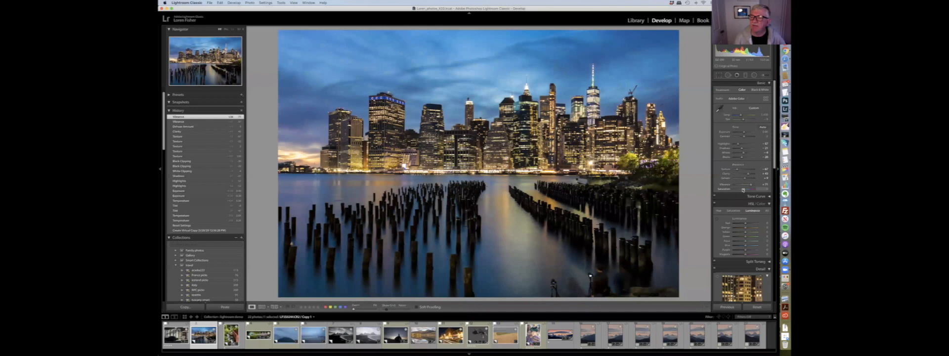
{"action": "left_click_drag", "start_coordinate": [748, 190], "coordinate": [751, 190]}
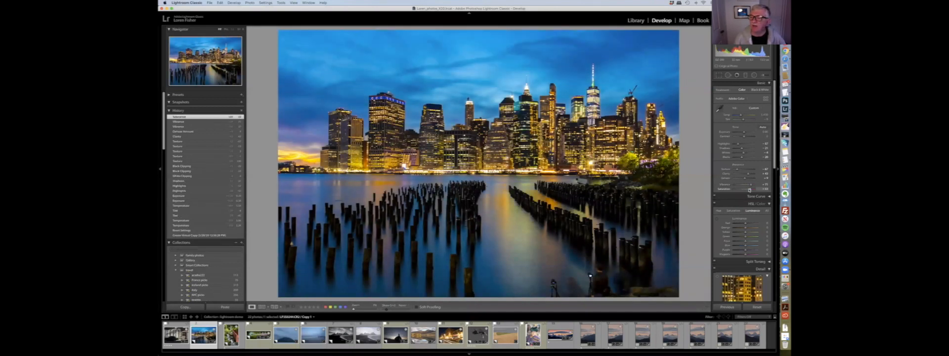
{"action": "left_click_drag", "start_coordinate": [749, 190], "coordinate": [749, 186]}
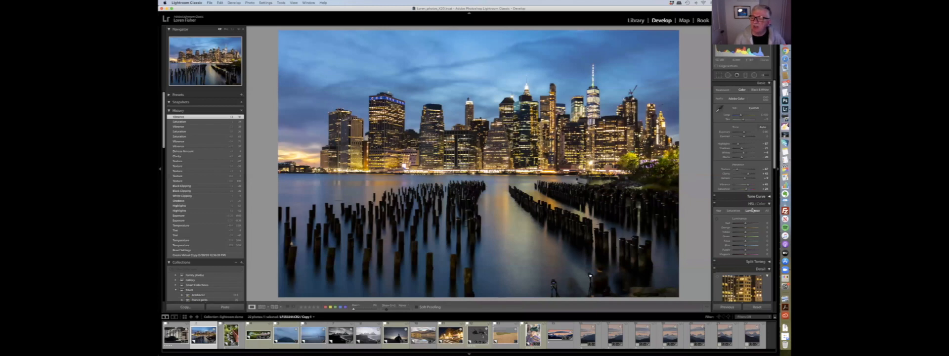
- Lower the Blue luminance slider in the HSL panel and reset it
{"action": "scroll", "coordinate": [749, 200], "scroll_direction": "down", "scroll_amount": 4}
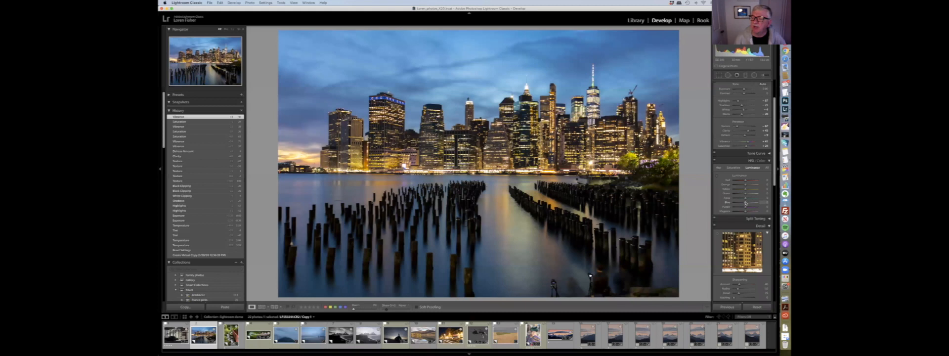
{"action": "mouse_move", "coordinate": [747, 203]}
{"action": "left_mouse_down"}
{"action": "mouse_move", "coordinate": [759, 204]}
{"action": "mouse_move", "coordinate": [740, 207]}
{"action": "left_mouse_up"}
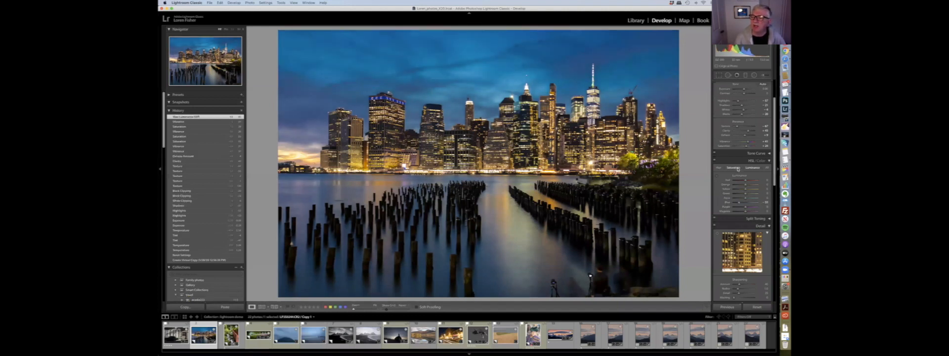
{"action": "key", "text": "super+alt+4"}
{"action": "double_click", "coordinate": [724, 189]}
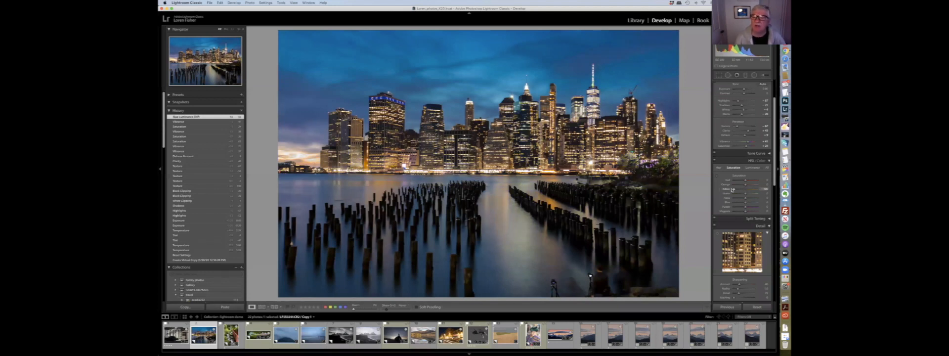
- Adjust the Yellow saturation and the Blue hue sliders in the HSL panel, resetting the hue afterward
{"action": "left_click", "coordinate": [758, 188]}
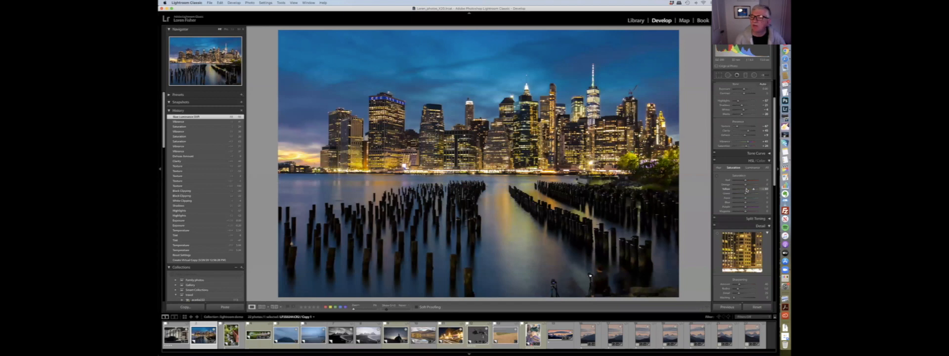
{"action": "left_click", "coordinate": [719, 168]}
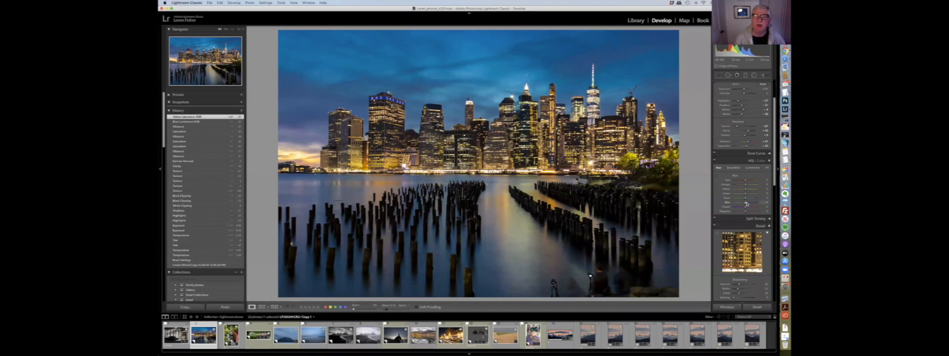
{"action": "left_click", "coordinate": [755, 203]}
{"action": "mouse_move", "coordinate": [755, 203]}
{"action": "left_mouse_down"}
{"action": "mouse_move", "coordinate": [738, 203]}
{"action": "mouse_move", "coordinate": [747, 204]}
{"action": "left_mouse_up"}
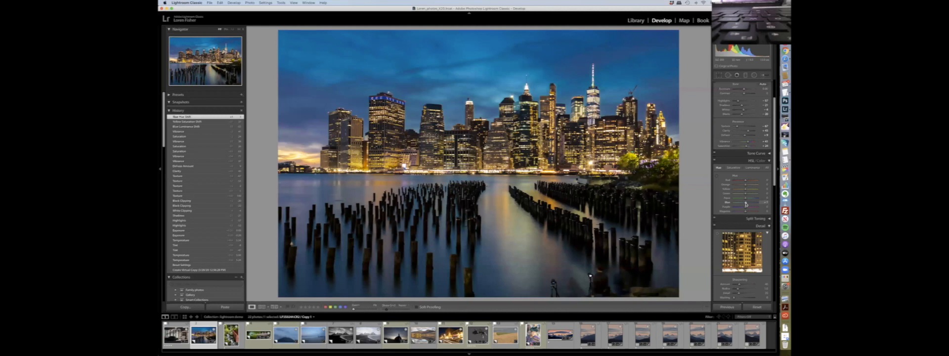
{"action": "double_click", "coordinate": [727, 203]}
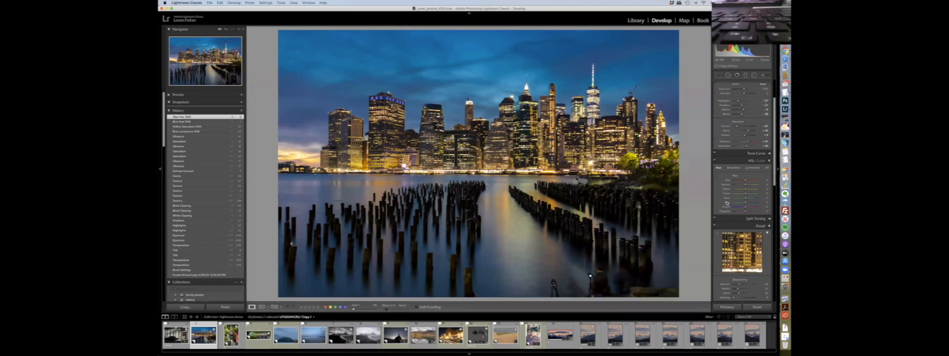
{"action": "scroll", "coordinate": [728, 203], "scroll_direction": "up", "scroll_amount": 3}
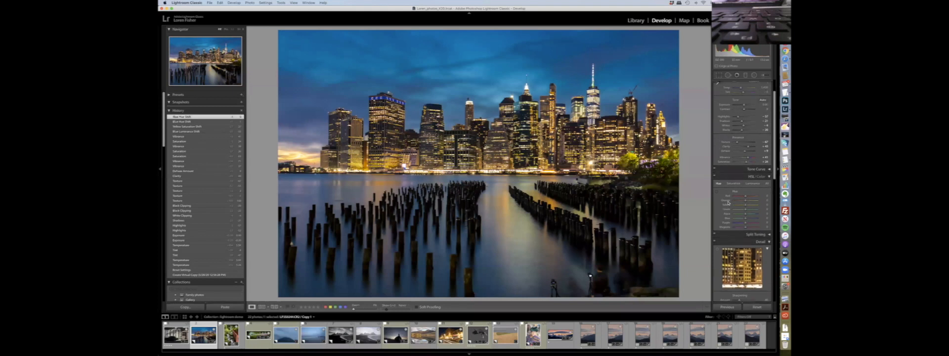
{"action": "scroll", "coordinate": [728, 202], "scroll_direction": "down", "scroll_amount": 2}
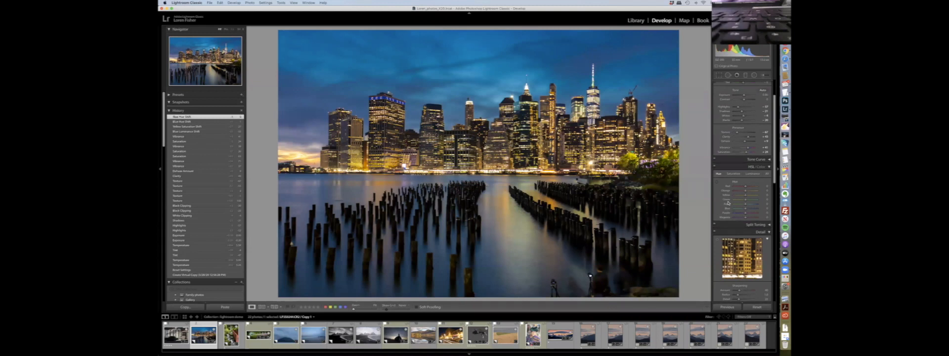
{"action": "scroll", "coordinate": [727, 203], "scroll_direction": "up", "scroll_amount": 5}
{"action": "scroll", "coordinate": [728, 203], "scroll_direction": "up", "scroll_amount": 3}
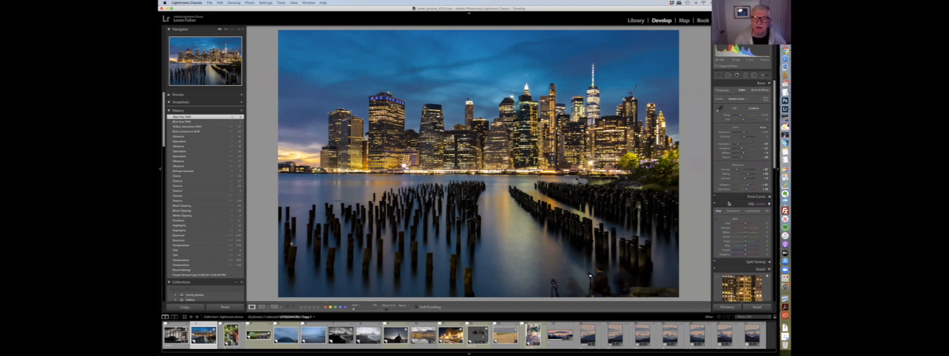
{"action": "scroll", "coordinate": [728, 203], "scroll_direction": "up", "scroll_amount": 1}
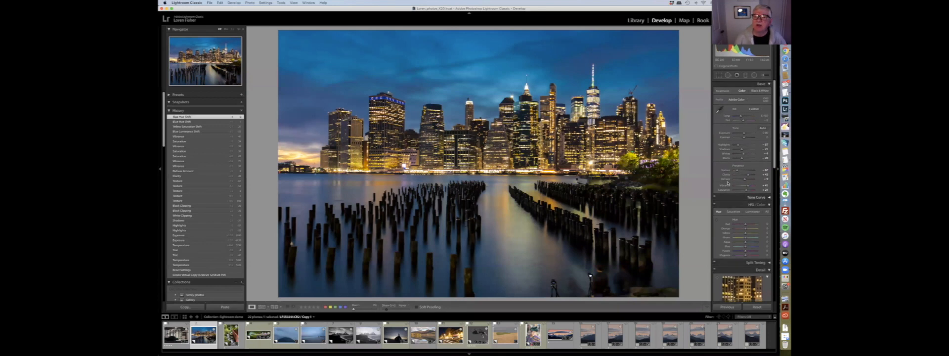
{"action": "scroll", "coordinate": [727, 183], "scroll_direction": "down", "scroll_amount": 1}
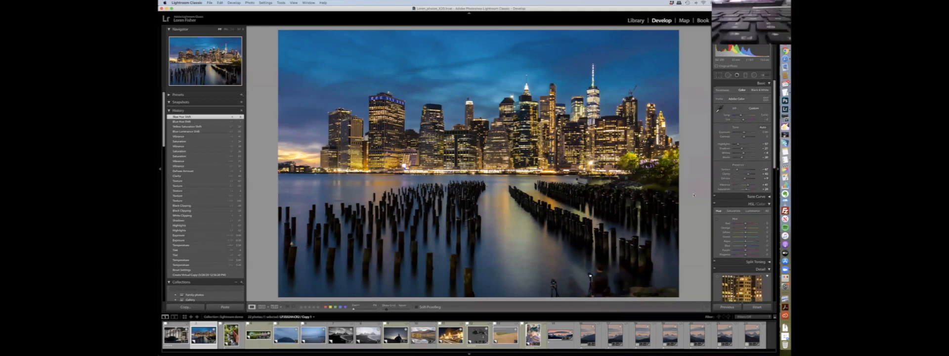
- Switch to the autumn mountain lake photo and adjust its Blacks, Shadows and Saturation sliders
{"action": "left_click", "coordinate": [423, 335]}
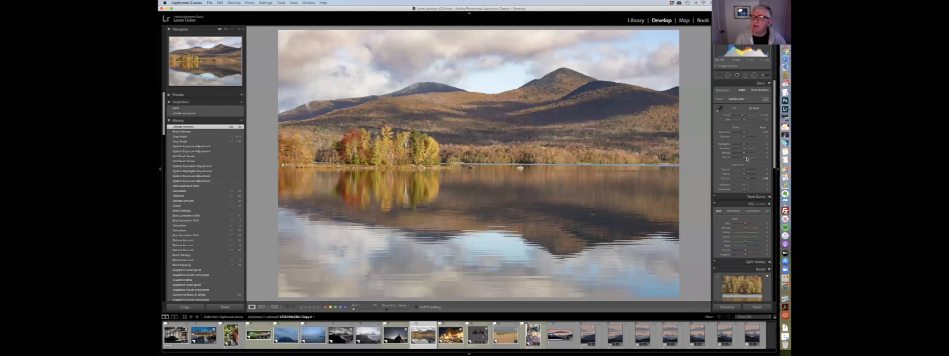
{"action": "left_click_drag", "start_coordinate": [745, 170], "coordinate": [740, 158]}
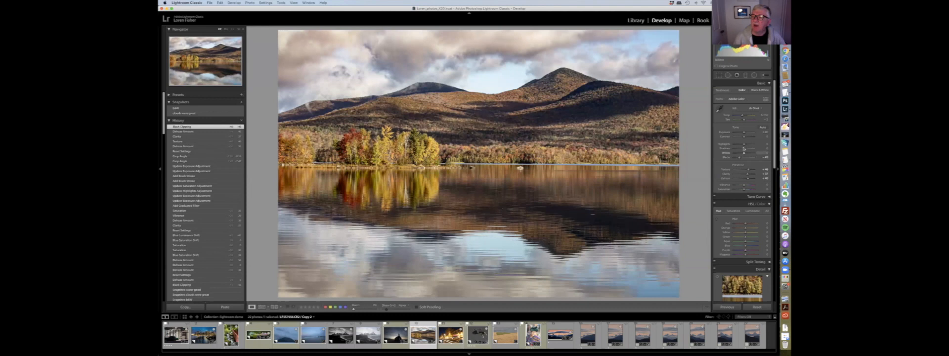
{"action": "left_click_drag", "start_coordinate": [743, 146], "coordinate": [747, 150]}
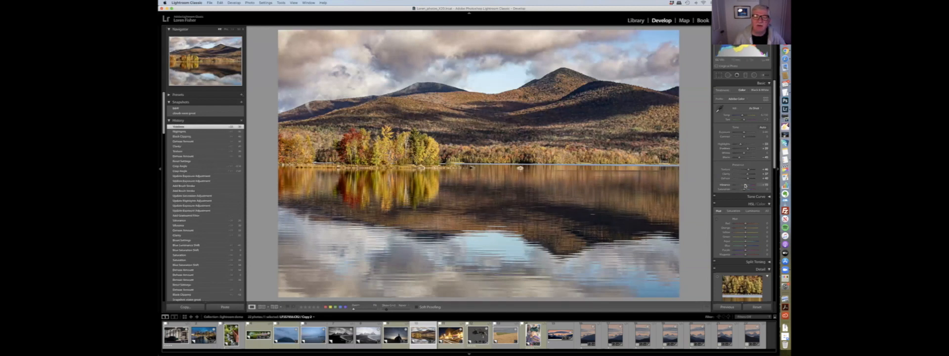
{"action": "left_click_drag", "start_coordinate": [745, 186], "coordinate": [749, 190]}
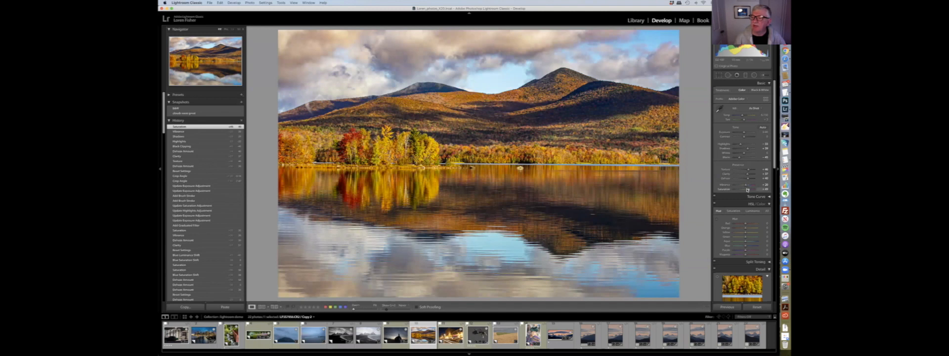
{"action": "left_click_drag", "start_coordinate": [747, 190], "coordinate": [746, 190]}
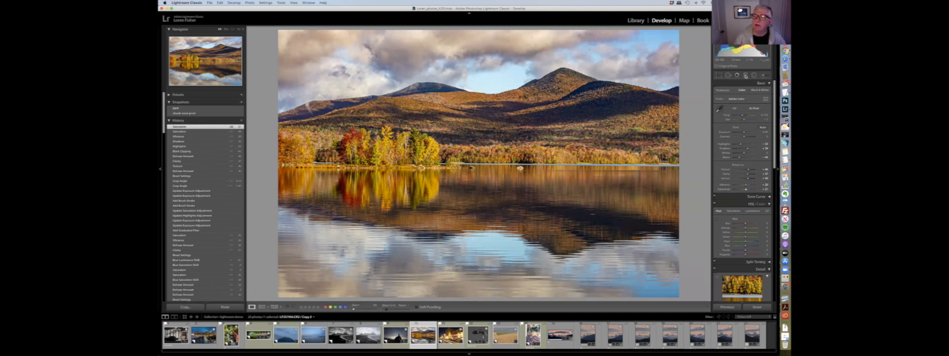
- Add a Graduated Filter over the sky, pulled downward from above the mountain peaks
{"action": "left_click", "coordinate": [746, 75]}
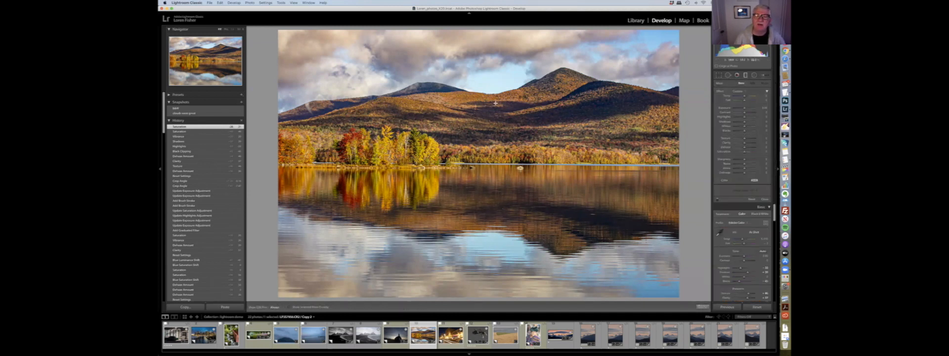
{"action": "left_click_drag", "start_coordinate": [469, 78], "coordinate": [470, 115]}
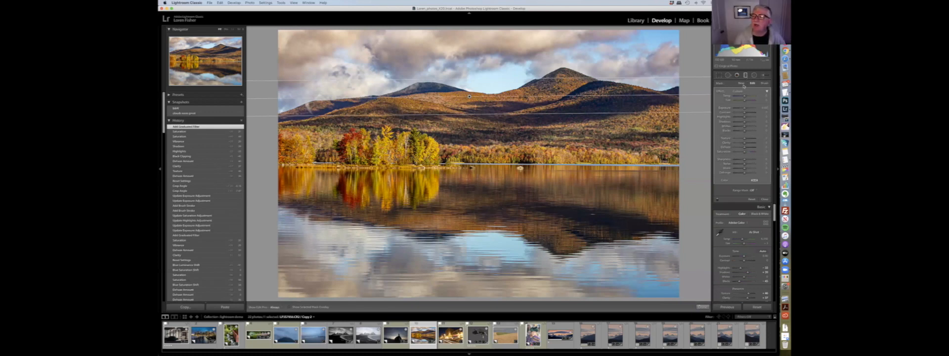
- Drop the filter's Exposure sharply and reposition and rotate the filter across the sky
{"action": "left_click_drag", "start_coordinate": [744, 108], "coordinate": [550, 154]}
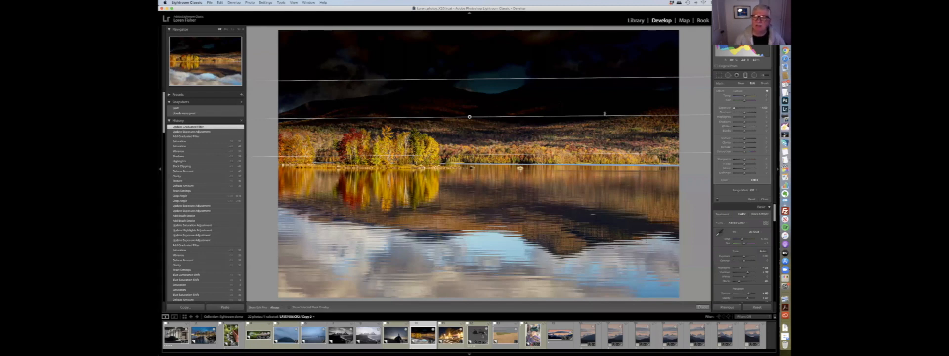
{"action": "left_click_drag", "start_coordinate": [602, 96], "coordinate": [478, 37]}
{"action": "left_click_drag", "start_coordinate": [531, 100], "coordinate": [506, 111]}
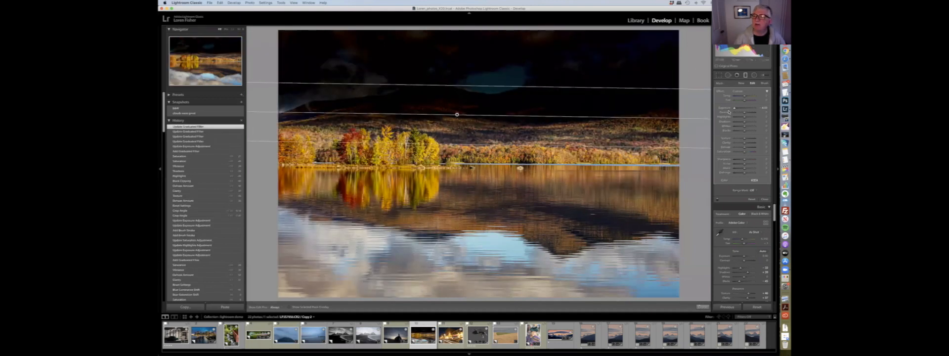
- Raise the filter's Exposure back, move the filter up over the peaks, and reset Exposure
{"action": "left_click_drag", "start_coordinate": [736, 108], "coordinate": [743, 108]}
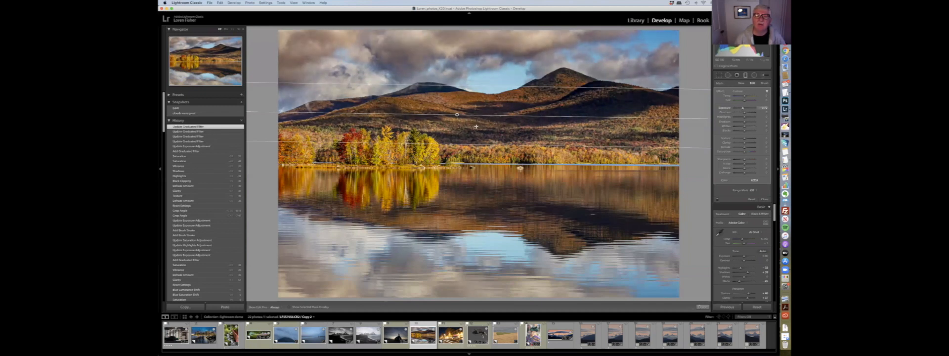
{"action": "left_click_drag", "start_coordinate": [457, 114], "coordinate": [493, 101]}
{"action": "left_click_drag", "start_coordinate": [622, 102], "coordinate": [623, 97]}
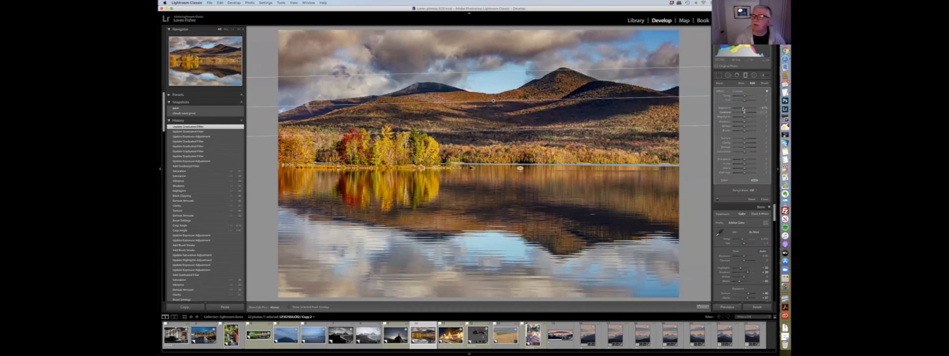
{"action": "left_click_drag", "start_coordinate": [742, 109], "coordinate": [741, 109]}
{"action": "double_click", "coordinate": [726, 108]}
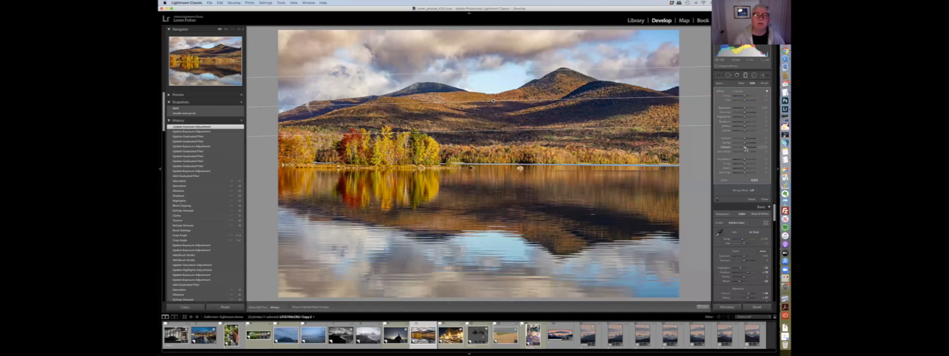
- Adjust the filter's effect sliders including Temperature and Saturation, then apply the filter
{"action": "left_click_drag", "start_coordinate": [744, 148], "coordinate": [747, 149]}
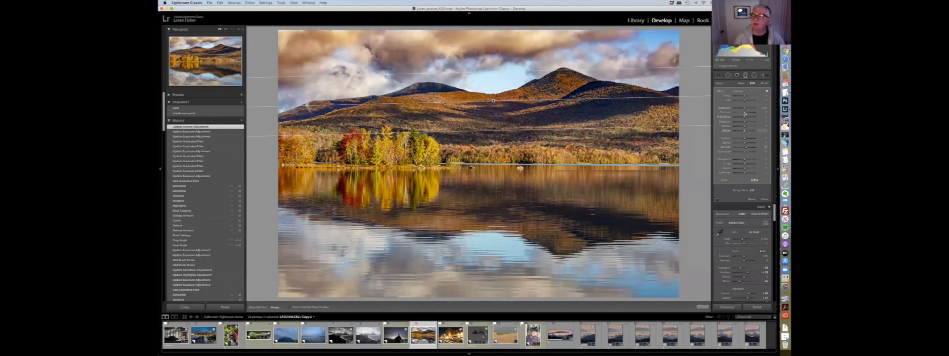
{"action": "left_click_drag", "start_coordinate": [745, 97], "coordinate": [743, 98]}
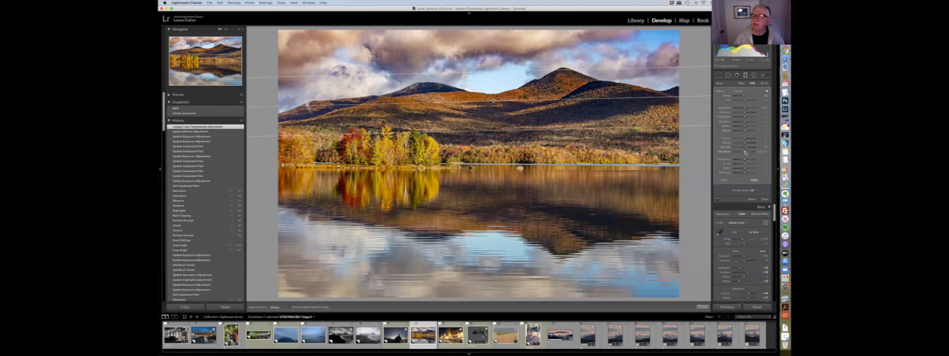
{"action": "left_click_drag", "start_coordinate": [744, 153], "coordinate": [749, 153]}
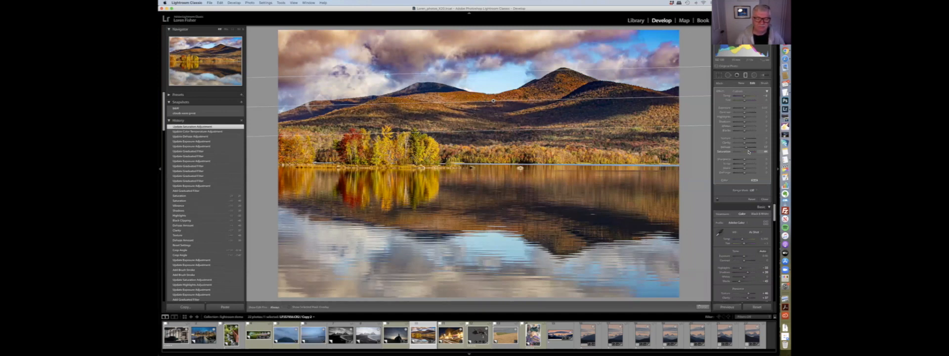
{"action": "key", "text": "Return"}
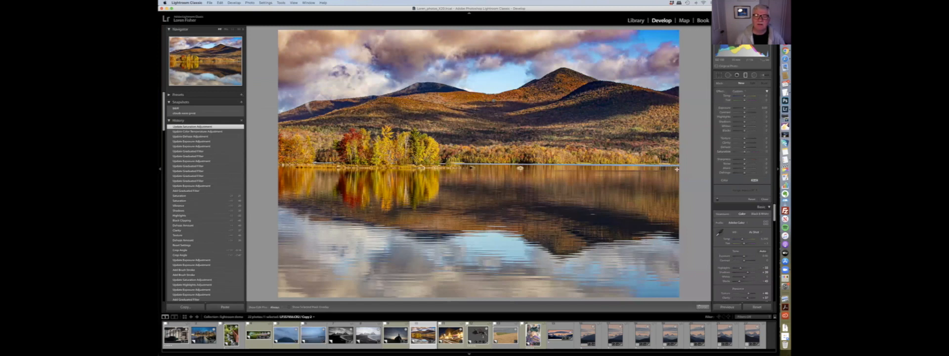
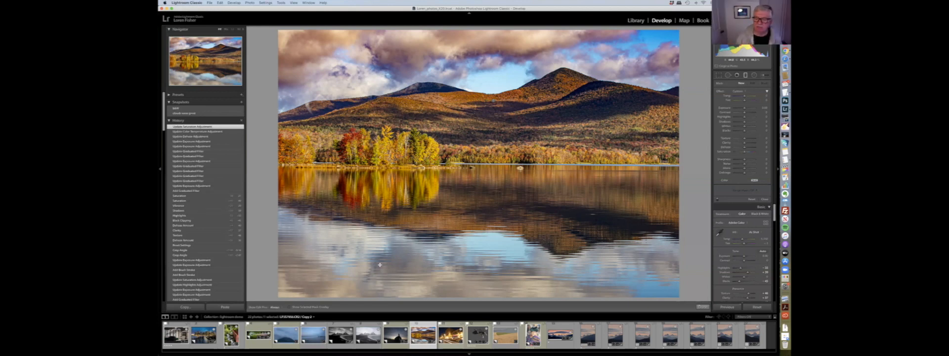
- Open the portrait of the woman and adjust its Basic tone and presence sliders
{"action": "left_click", "coordinate": [533, 335]}
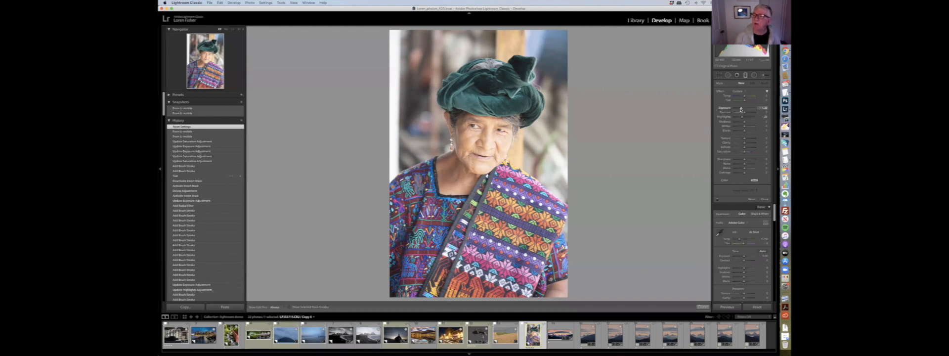
{"action": "key", "text": "k"}
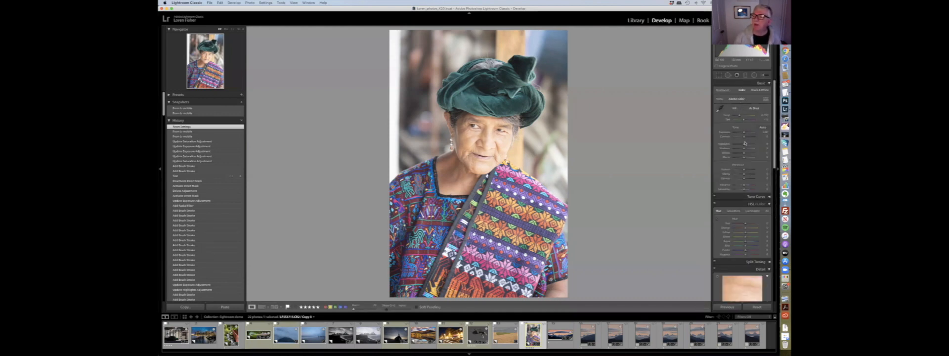
{"action": "left_click_drag", "start_coordinate": [744, 133], "coordinate": [738, 144]}
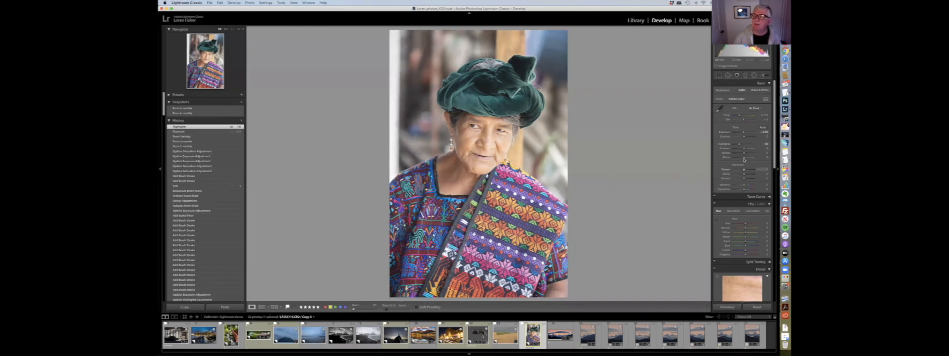
{"action": "left_click_drag", "start_coordinate": [744, 157], "coordinate": [741, 157]}
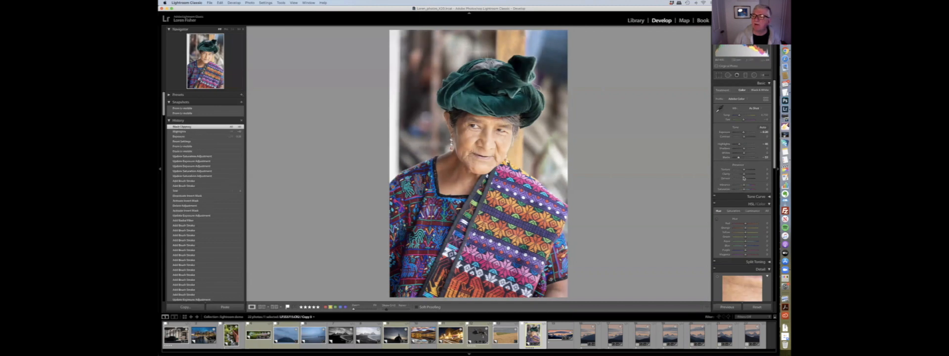
{"action": "left_click_drag", "start_coordinate": [747, 184], "coordinate": [748, 173]}
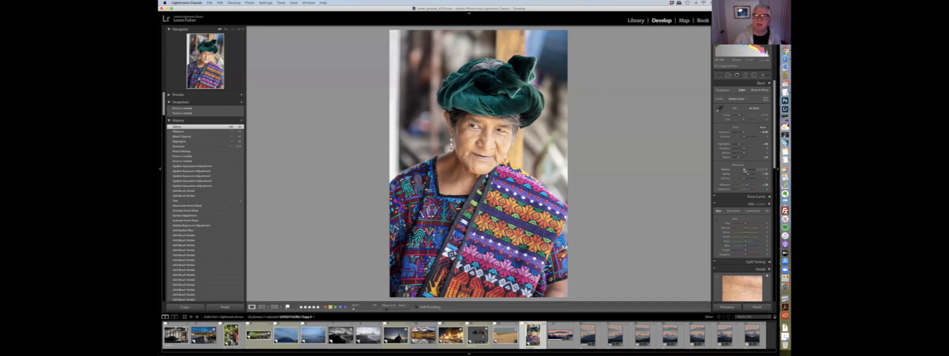
{"action": "left_click_drag", "start_coordinate": [747, 170], "coordinate": [749, 169]}
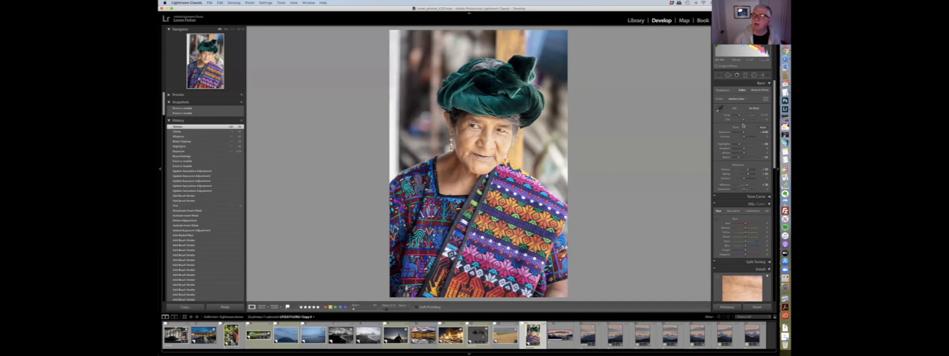
{"action": "left_click_drag", "start_coordinate": [743, 134], "coordinate": [743, 134]}
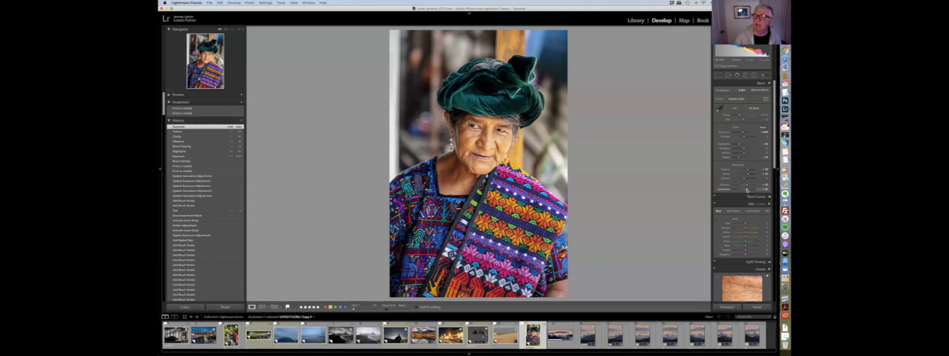
- Lower the portrait's Saturation, reset it, and adjust Vibrance instead
{"action": "left_click_drag", "start_coordinate": [758, 190], "coordinate": [750, 190]}
{"action": "double_click", "coordinate": [729, 189]}
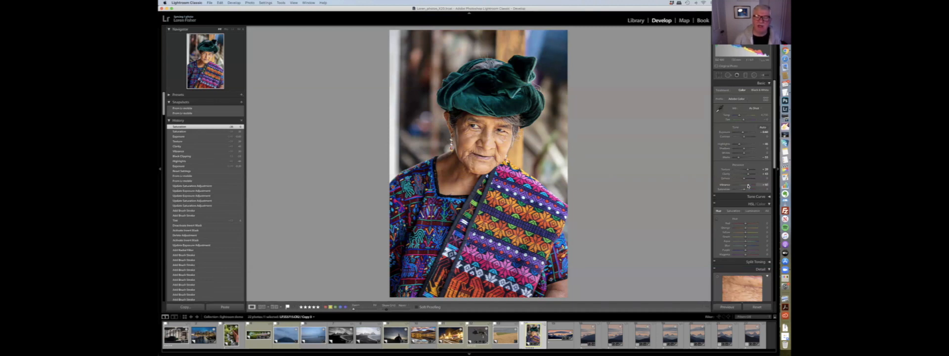
{"action": "left_click_drag", "start_coordinate": [749, 186], "coordinate": [746, 179]}
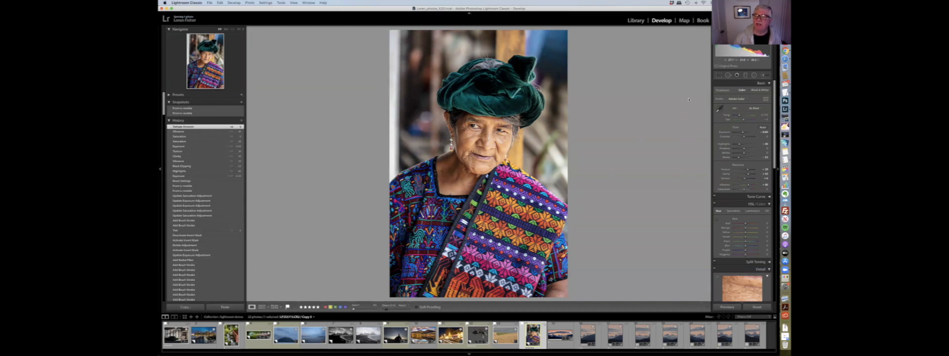
- Crop the portrait slightly tighter from the top-left corner and apply the crop
{"action": "left_click", "coordinate": [719, 75]}
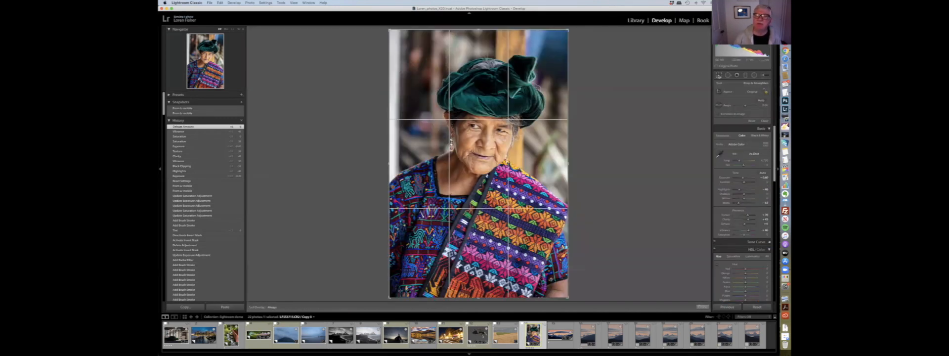
{"action": "left_click_drag", "start_coordinate": [391, 30], "coordinate": [396, 37]}
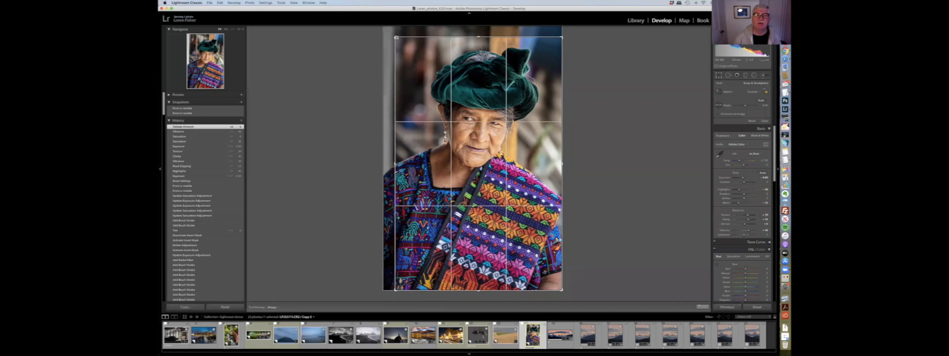
{"action": "key", "text": "Return"}
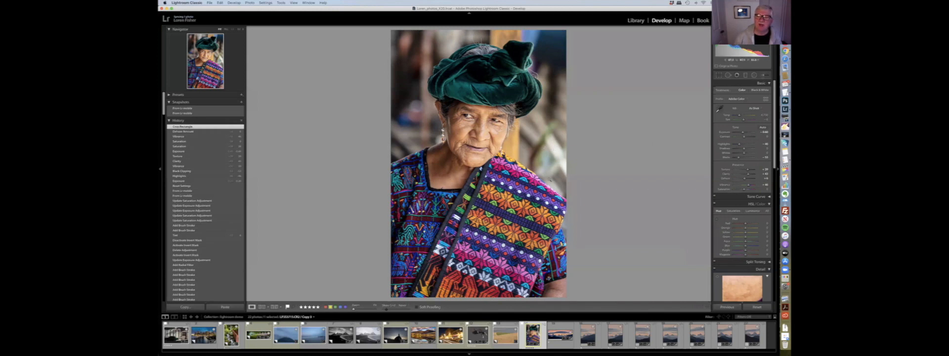
- Select the Adjustment Brush and reset its effect sliders
{"action": "left_click", "coordinate": [764, 75]}
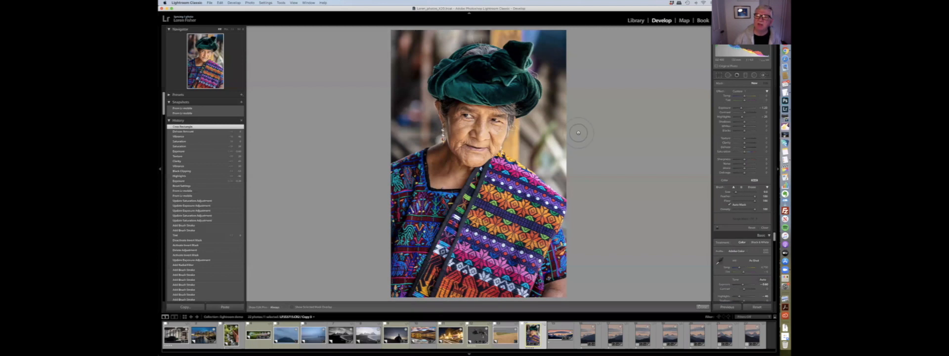
{"action": "mouse_move", "coordinate": [548, 138]}
{"action": "left_mouse_down"}
{"action": "mouse_move", "coordinate": [560, 164]}
{"action": "mouse_move", "coordinate": [579, 163]}
{"action": "left_mouse_up"}
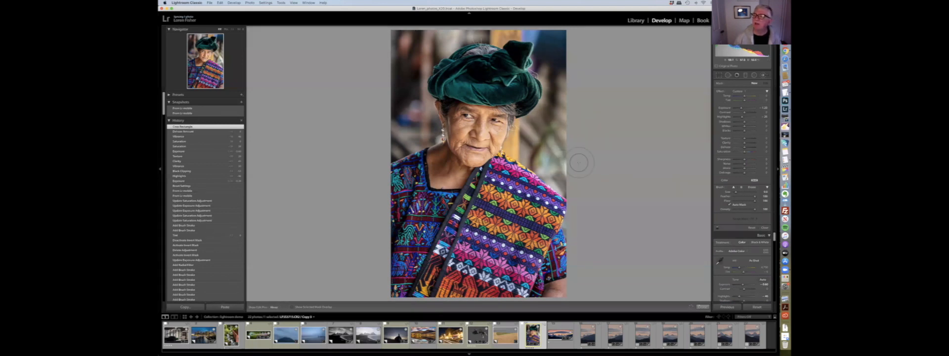
{"action": "double_click", "coordinate": [725, 108]}
{"action": "double_click", "coordinate": [725, 117]}
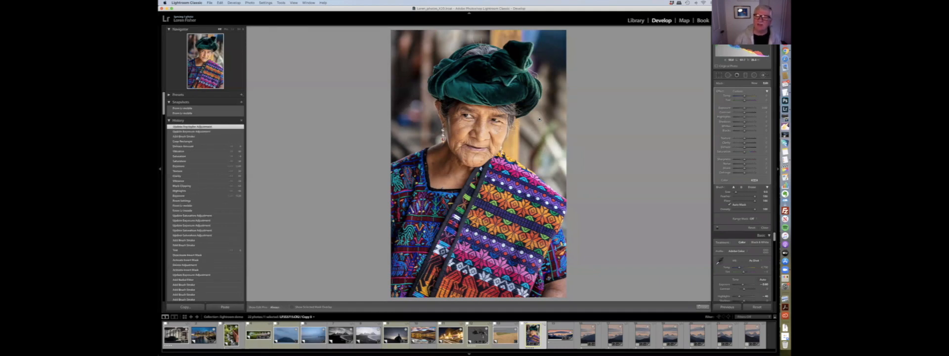
- Show the mask overlay and paint the brush over the background behind the woman
{"action": "key", "text": "h"}
{"action": "left_click", "coordinate": [559, 148]}
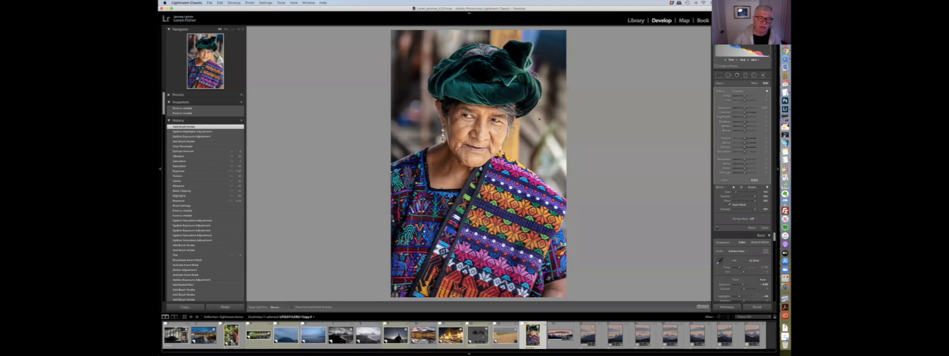
{"action": "left_click", "coordinate": [298, 308]}
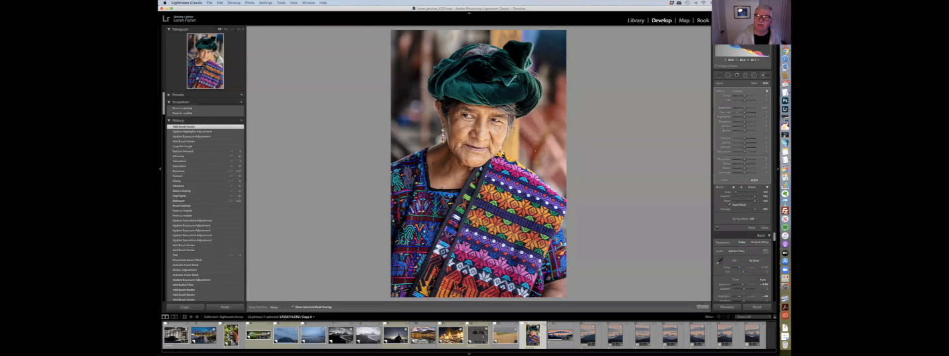
{"action": "left_click_drag", "start_coordinate": [561, 186], "coordinate": [551, 145]}
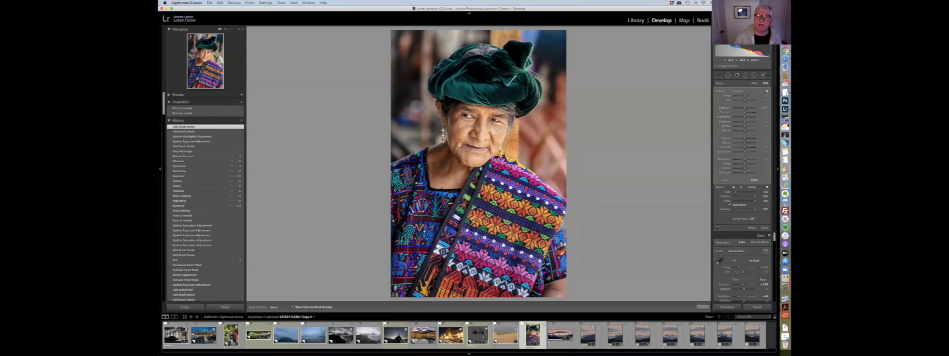
{"action": "left_click_drag", "start_coordinate": [553, 83], "coordinate": [554, 73]}
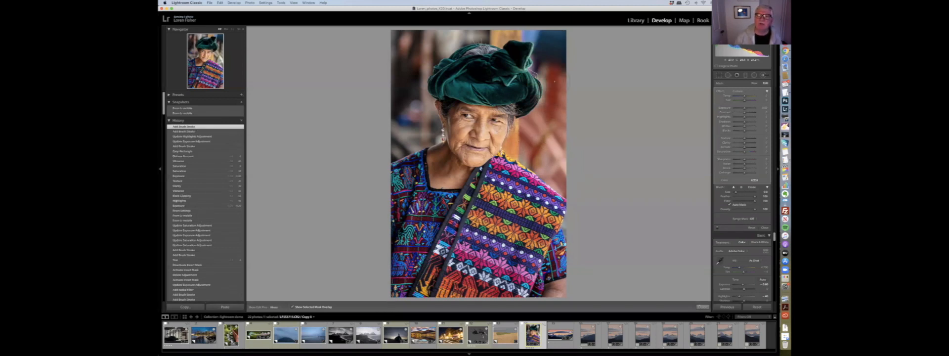
{"action": "mouse_move", "coordinate": [532, 35]}
{"action": "left_mouse_down"}
{"action": "mouse_move", "coordinate": [452, 40]}
{"action": "mouse_move", "coordinate": [418, 74]}
{"action": "mouse_move", "coordinate": [426, 132]}
{"action": "mouse_move", "coordinate": [392, 150]}
{"action": "left_mouse_up"}
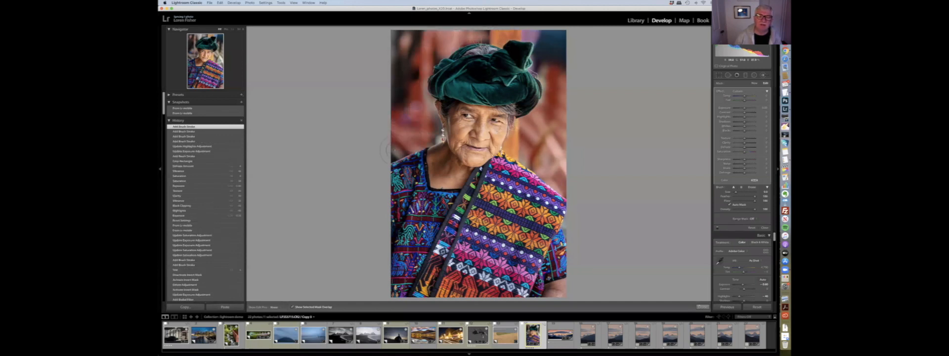
- Hide the mask overlay, lower the brush's Exposure and adjust its Temp, then exit the brush
{"action": "left_click", "coordinate": [302, 309]}
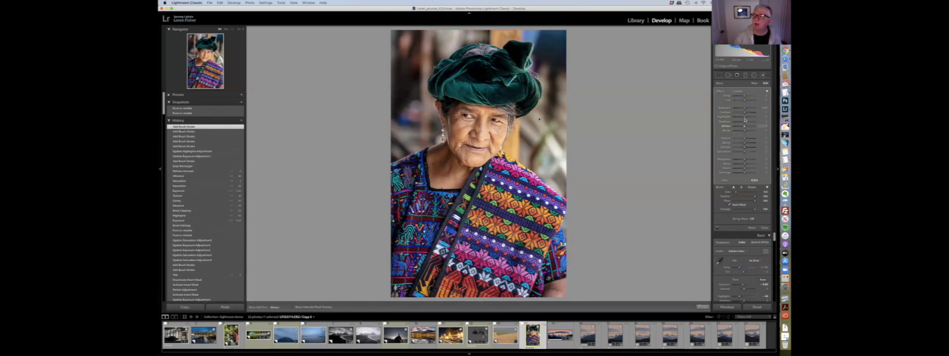
{"action": "left_click_drag", "start_coordinate": [744, 118], "coordinate": [728, 118]}
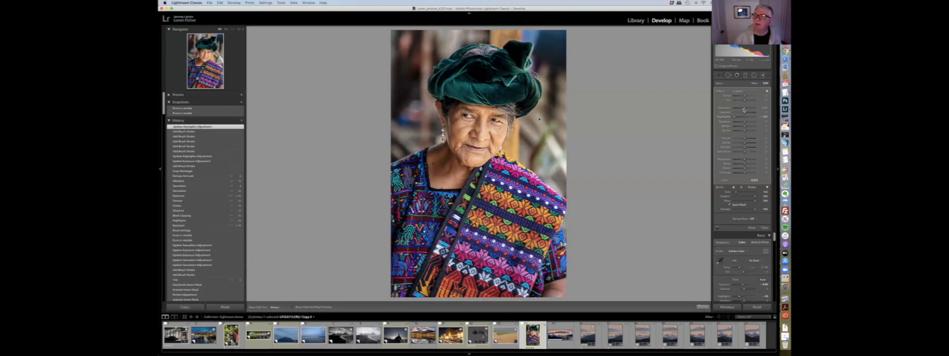
{"action": "left_click_drag", "start_coordinate": [744, 109], "coordinate": [742, 110]}
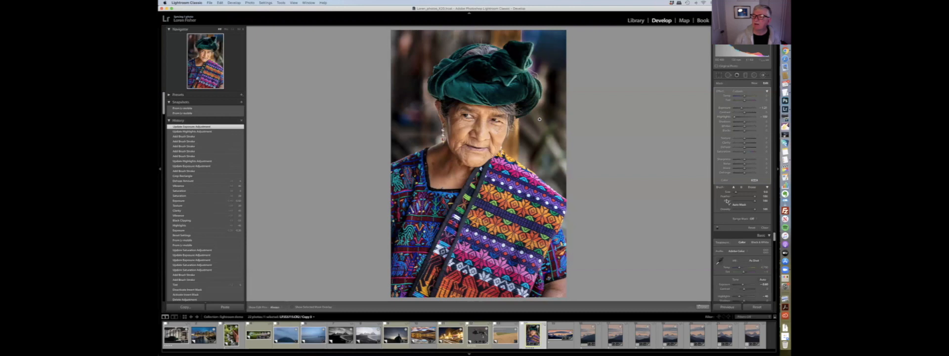
{"action": "key", "text": "Escape"}
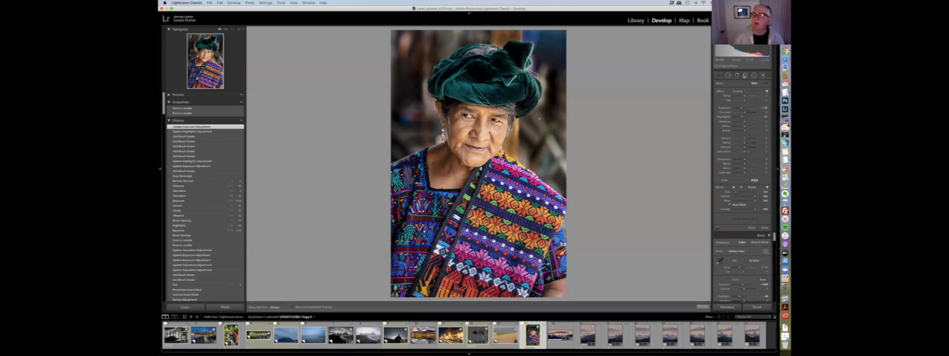
- Add a Graduated Filter pulled upward across the woman's chest, reset its effect sliders, and lower one effect slider
{"action": "left_click", "coordinate": [745, 75]}
{"action": "left_click_drag", "start_coordinate": [476, 186], "coordinate": [476, 160]}
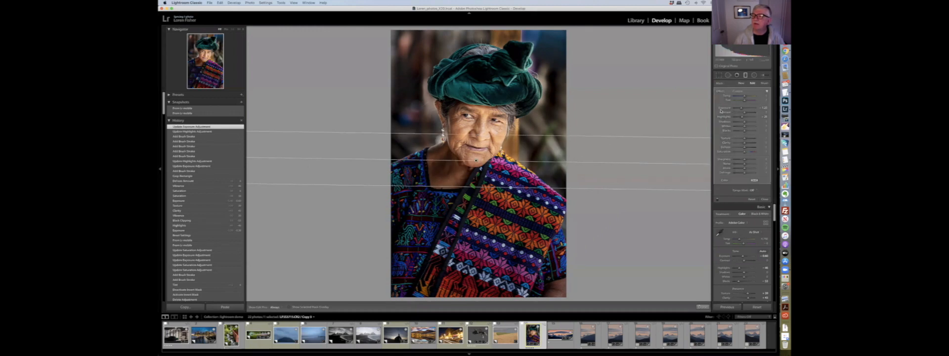
{"action": "double_click", "coordinate": [724, 108]}
{"action": "double_click", "coordinate": [724, 117]}
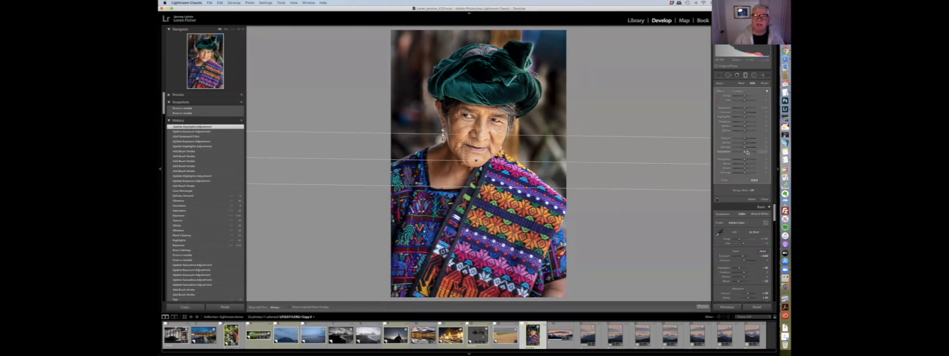
{"action": "left_click_drag", "start_coordinate": [753, 152], "coordinate": [749, 152]}
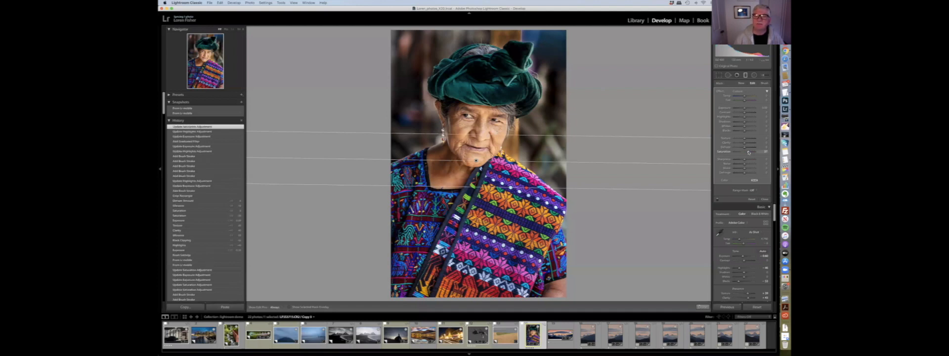
- Inspect the graduated filter's mask overlay and its brush editing mode on the portrait
{"action": "left_click", "coordinate": [289, 307]}
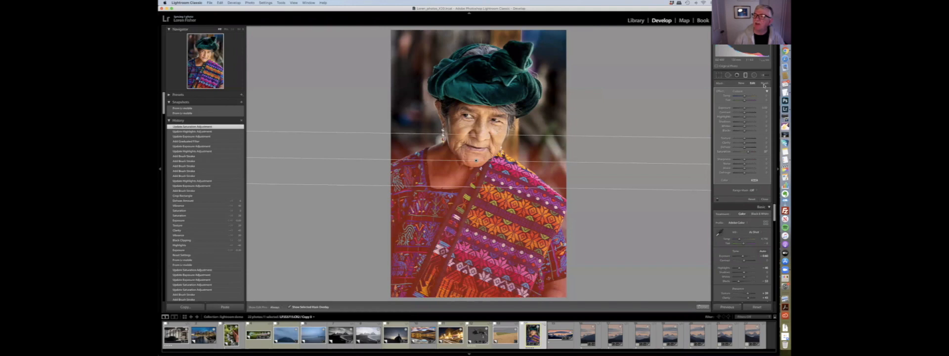
{"action": "left_click", "coordinate": [765, 84]}
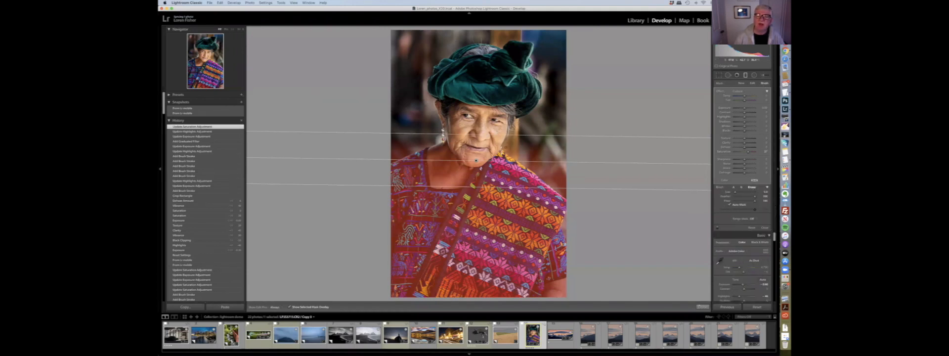
{"action": "key", "text": "h"}
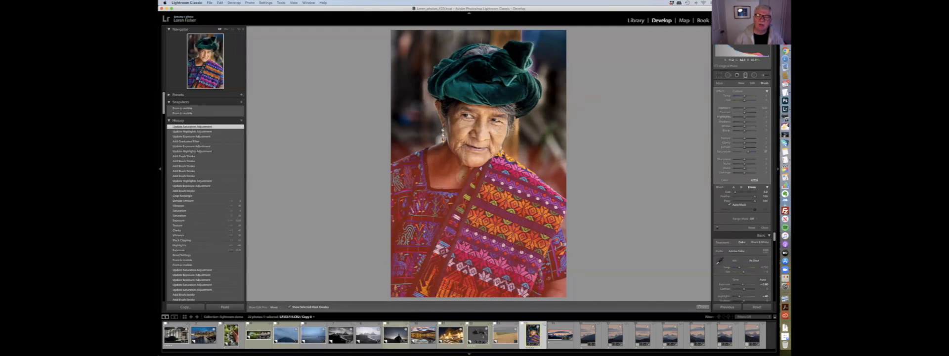
{"action": "left_click", "coordinate": [476, 160]}
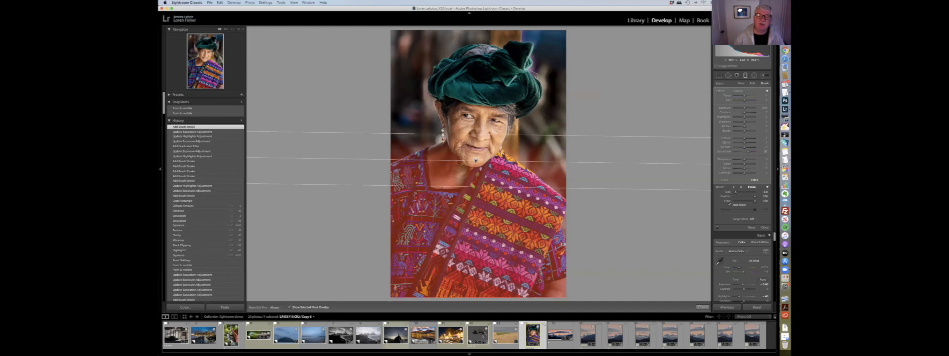
{"action": "key", "text": "h"}
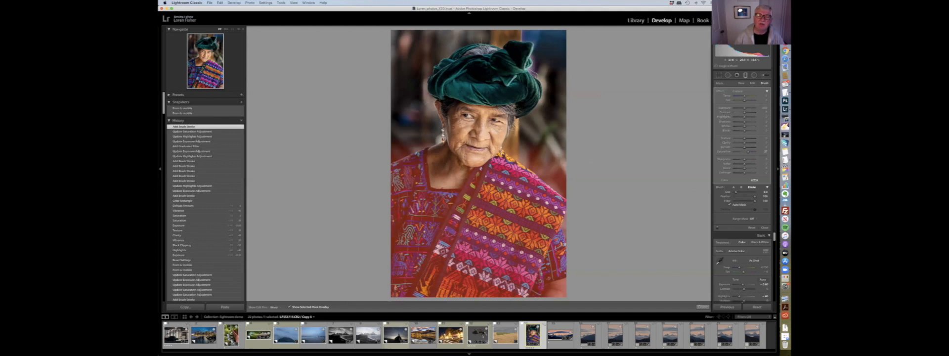
{"action": "key", "text": "h"}
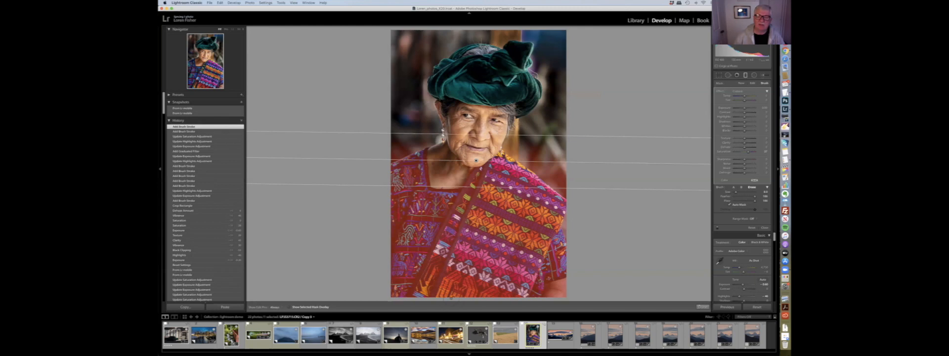
{"action": "left_click", "coordinate": [289, 308]}
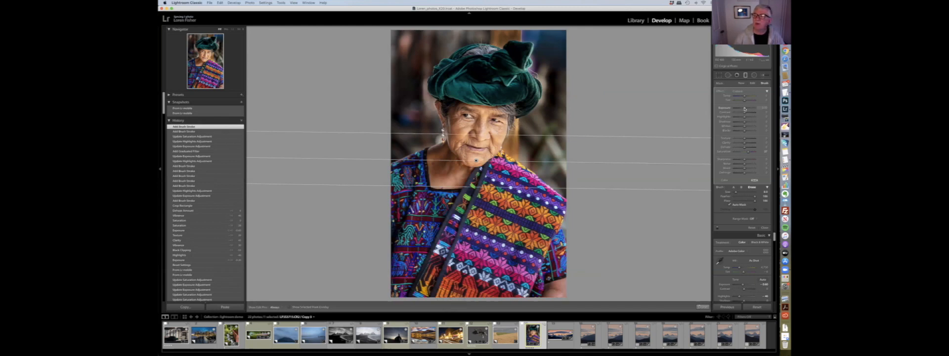
- Raise the filter's Temp slightly and reset it
{"action": "left_click_drag", "start_coordinate": [736, 108], "coordinate": [743, 109]}
{"action": "double_click", "coordinate": [725, 108]}
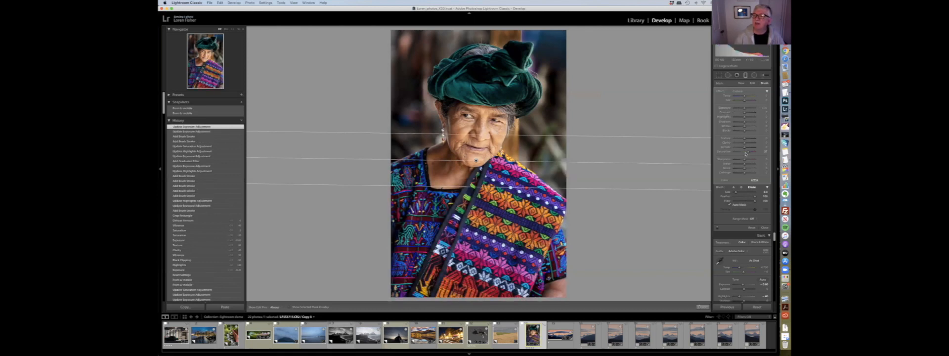
- Nudge one of the graduated filter's effect sliders and close the local adjustment tool
{"action": "left_click_drag", "start_coordinate": [747, 153], "coordinate": [750, 152]}
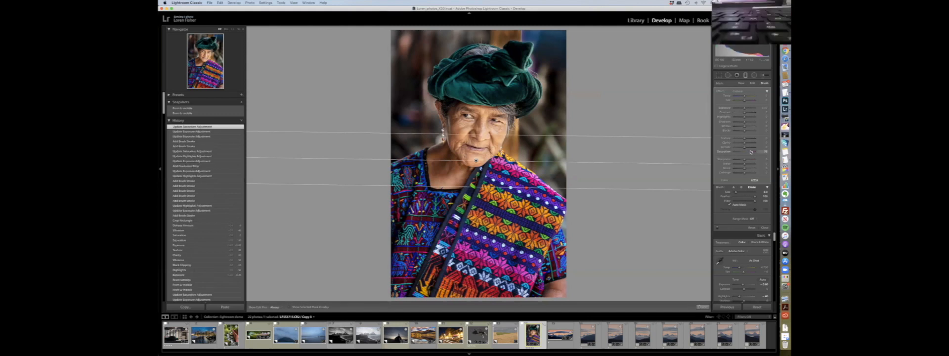
{"action": "key", "text": "k"}
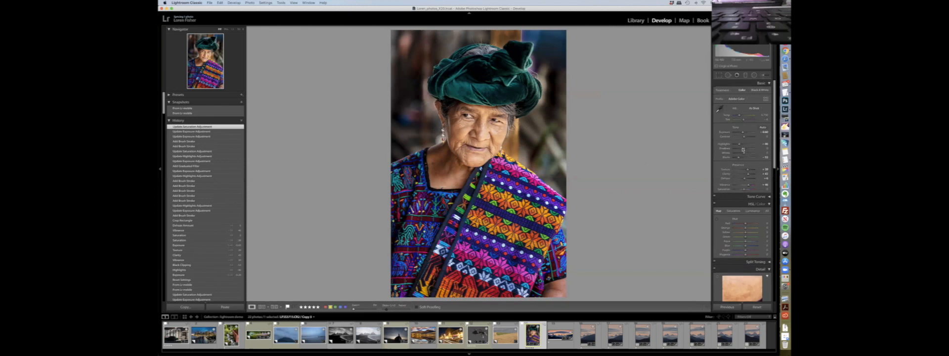
- Browse the portrait's History list, toggling between an early state and the latest edit to compare them
{"action": "scroll", "coordinate": [757, 126], "scroll_direction": "up", "scroll_amount": 1}
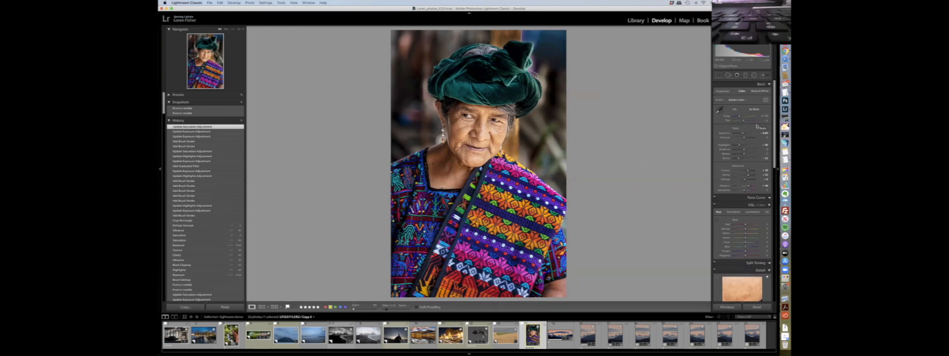
{"action": "scroll", "coordinate": [757, 126], "scroll_direction": "down", "scroll_amount": 1}
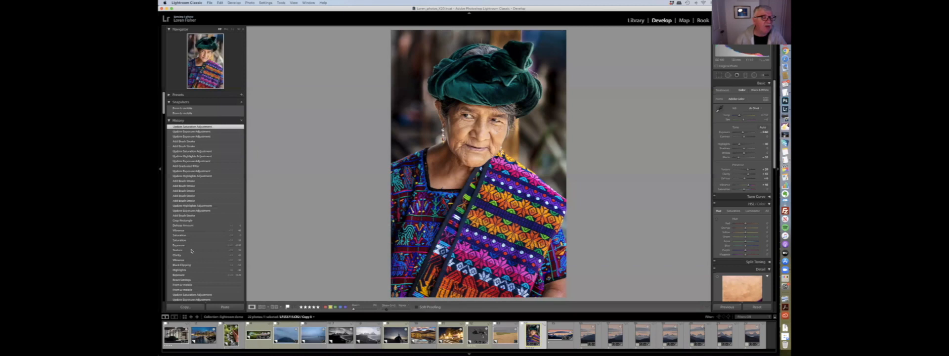
{"action": "scroll", "coordinate": [192, 202], "scroll_direction": "down", "scroll_amount": 10}
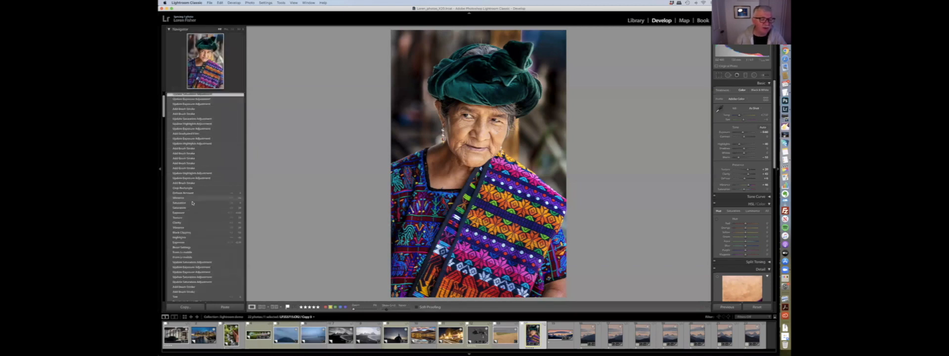
{"action": "scroll", "coordinate": [193, 203], "scroll_direction": "down", "scroll_amount": 10}
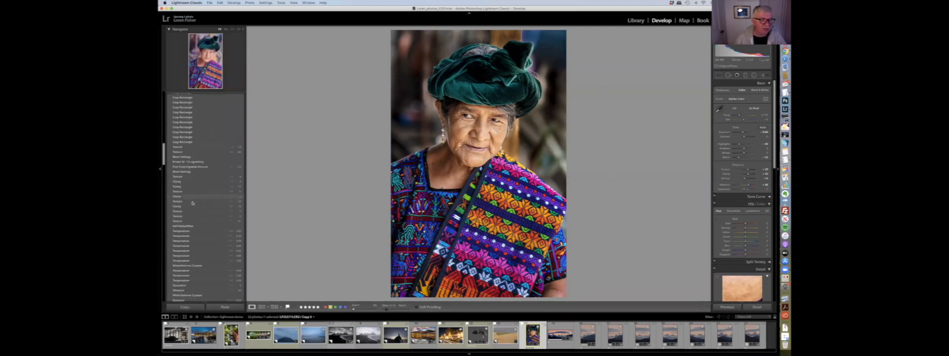
{"action": "scroll", "coordinate": [193, 204], "scroll_direction": "up", "scroll_amount": 20}
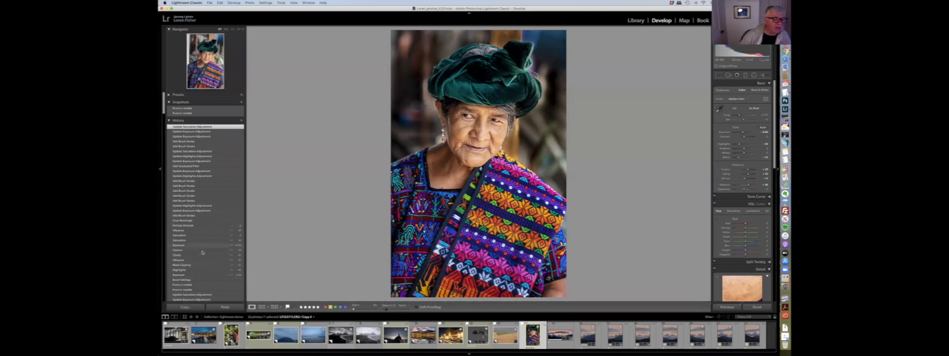
{"action": "left_click", "coordinate": [195, 279]}
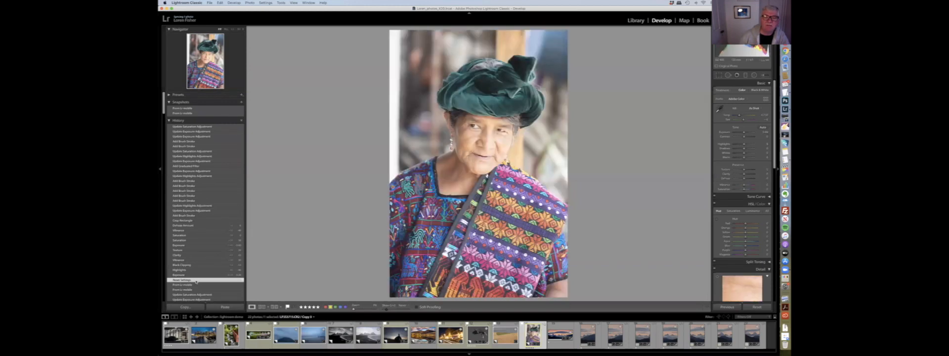
{"action": "left_click", "coordinate": [201, 127]}
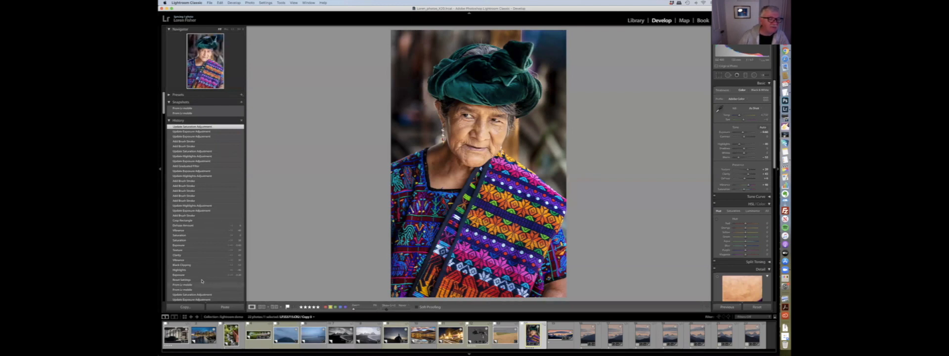
{"action": "left_click", "coordinate": [197, 280]}
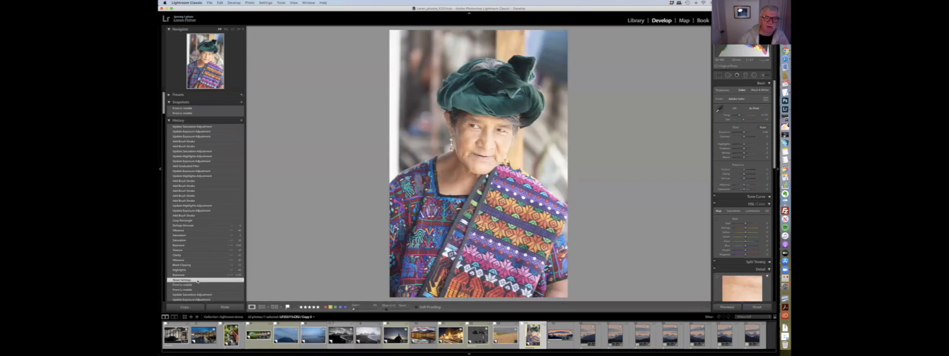
{"action": "left_click", "coordinate": [212, 127]}
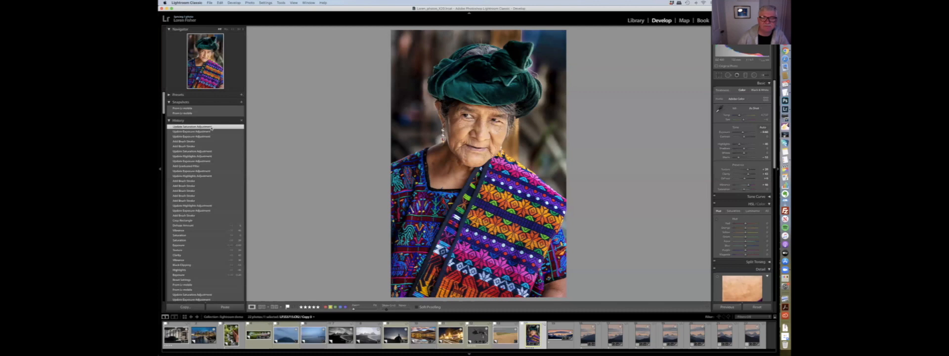
- Open the sunset mountain photo and review its sequence of panorama frames in the Library grid before returning to Develop
{"action": "left_click", "coordinate": [590, 337]}
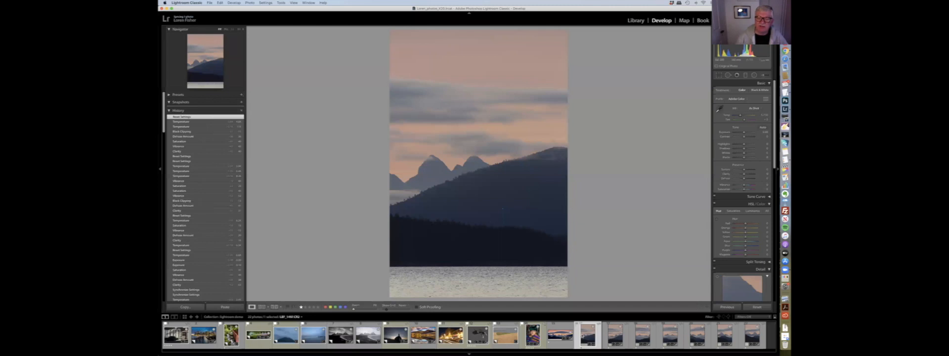
{"action": "key", "text": "y"}
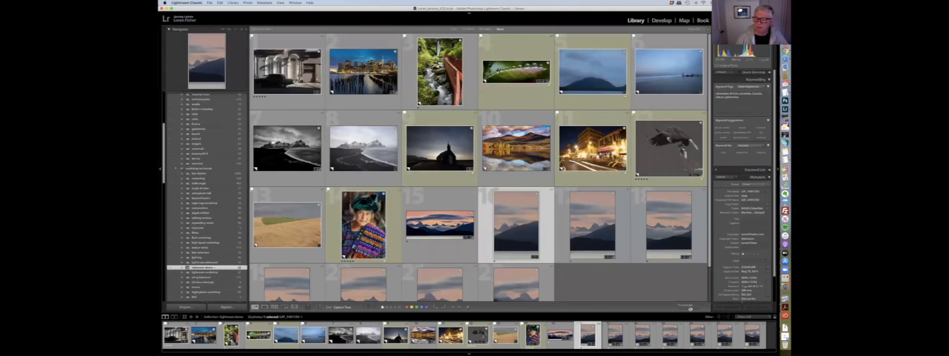
{"action": "left_click_drag", "start_coordinate": [692, 310], "coordinate": [696, 310]}
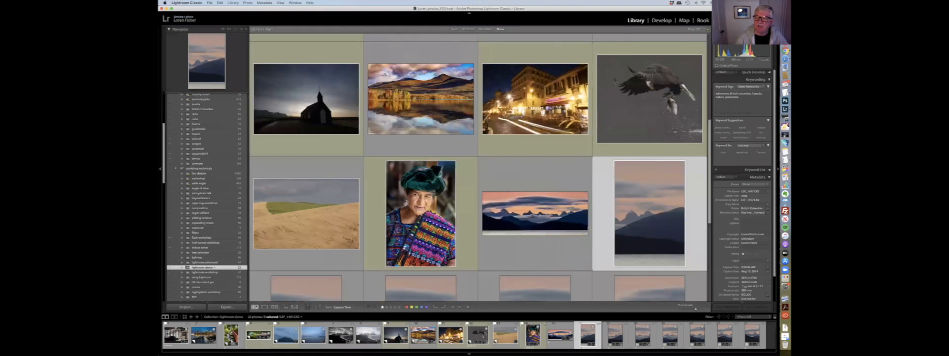
{"action": "scroll", "coordinate": [557, 204], "scroll_direction": "down", "scroll_amount": 5}
{"action": "scroll", "coordinate": [555, 206], "scroll_direction": "up", "scroll_amount": 2}
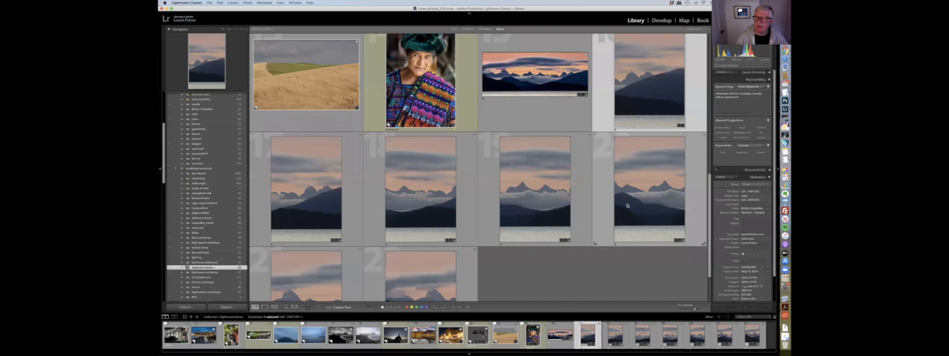
{"action": "scroll", "coordinate": [627, 204], "scroll_direction": "down", "scroll_amount": 3}
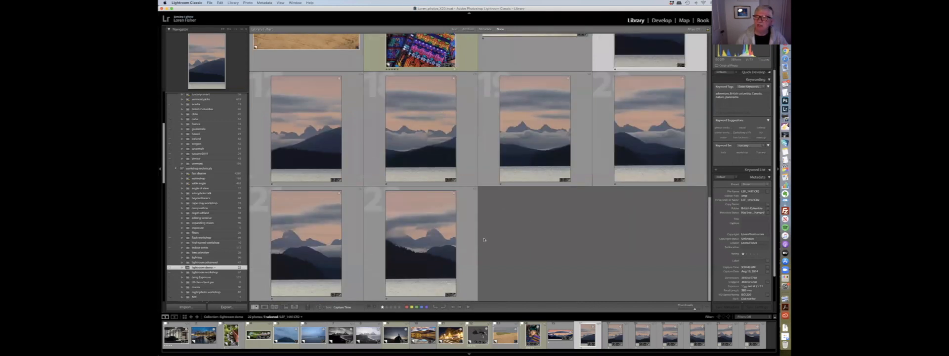
{"action": "scroll", "coordinate": [484, 239], "scroll_direction": "up", "scroll_amount": 6}
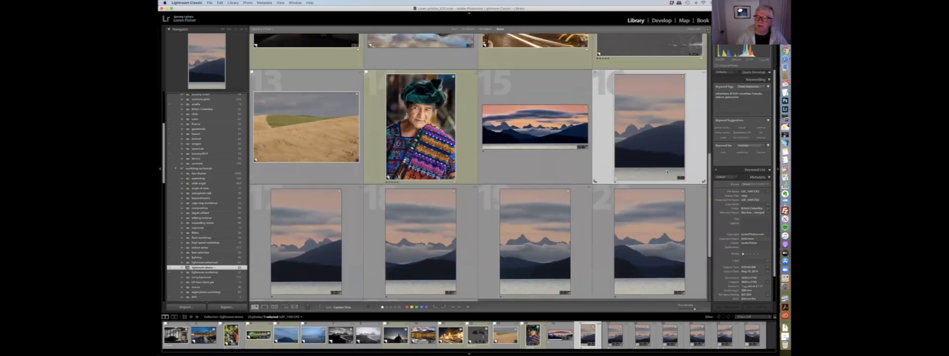
{"action": "key", "text": "d"}
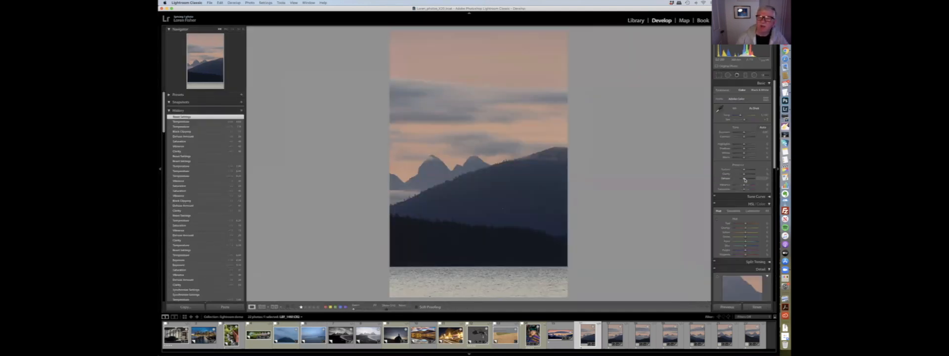
- Raise Clarity and another Presence slider on the first frame, then synchronize its settings across all selected panorama frames
{"action": "left_click", "coordinate": [748, 180]}
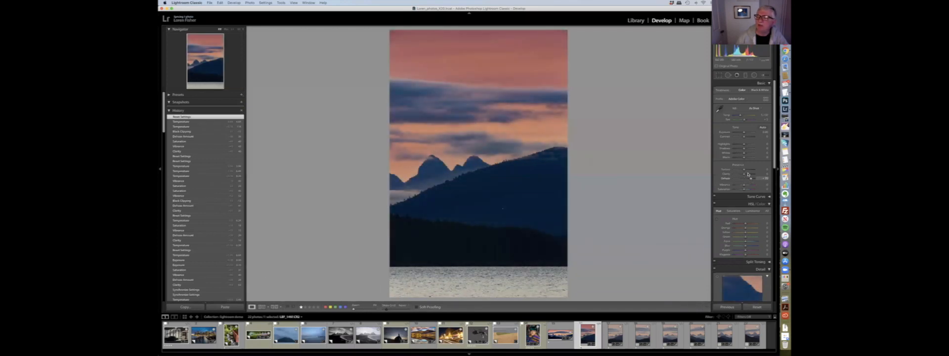
{"action": "left_click_drag", "start_coordinate": [745, 174], "coordinate": [752, 173]}
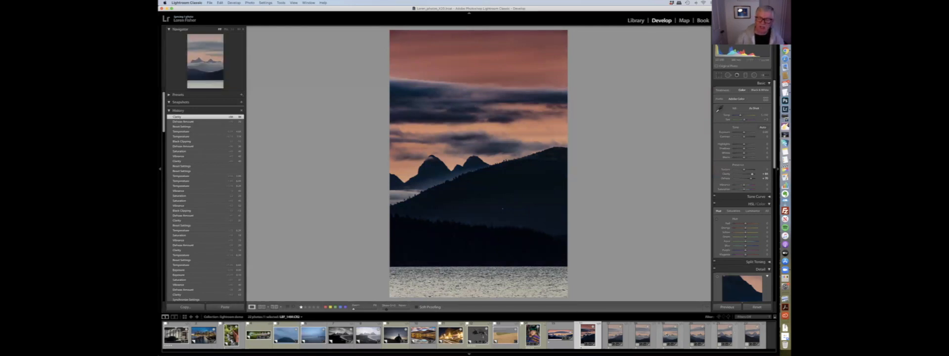
{"action": "left_click", "coordinate": [754, 336], "text": "shift"}
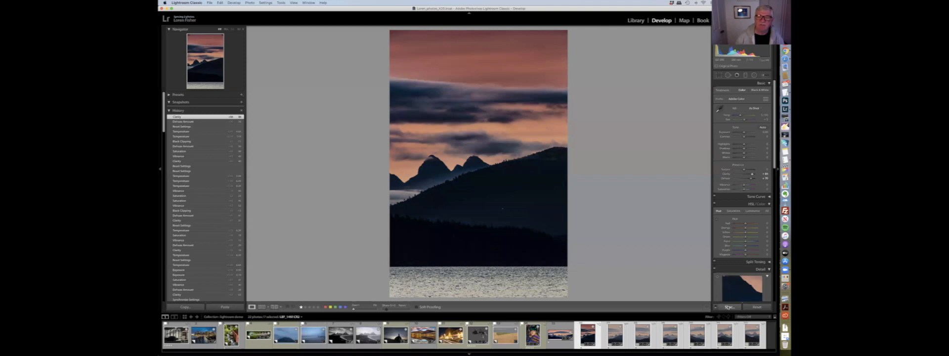
{"action": "left_click", "coordinate": [729, 307]}
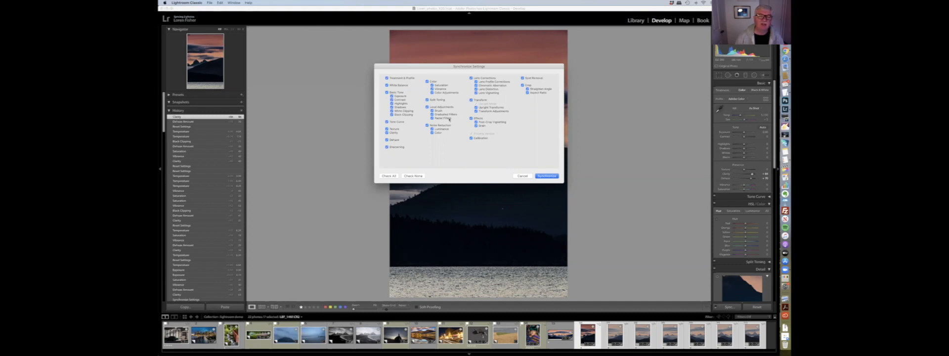
{"action": "left_click", "coordinate": [546, 175]}
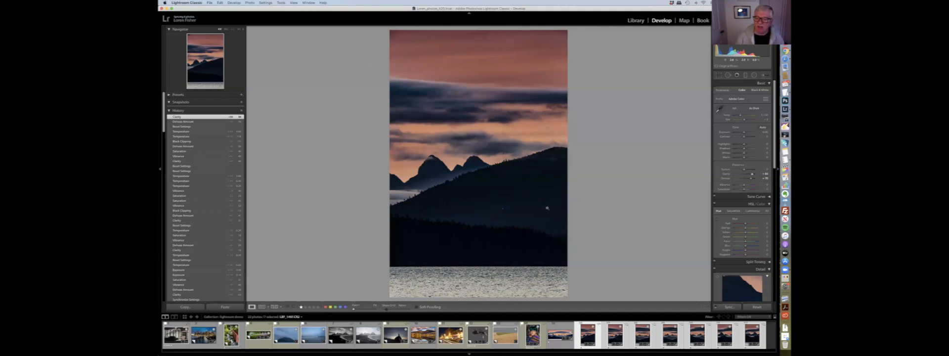
- Step through the synchronized frames in the filmstrip to check each one
{"action": "left_click", "coordinate": [616, 339]}
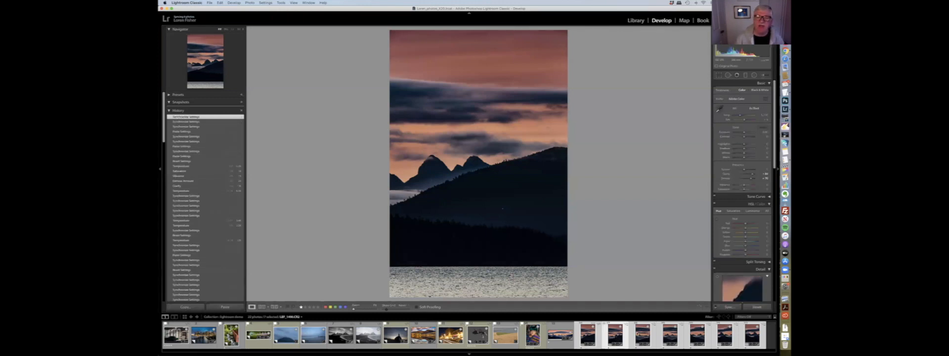
{"action": "left_click", "coordinate": [642, 336]}
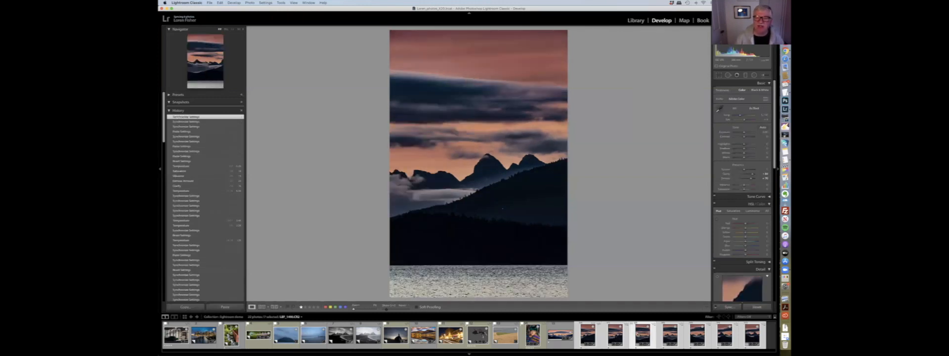
{"action": "left_click", "coordinate": [670, 337]}
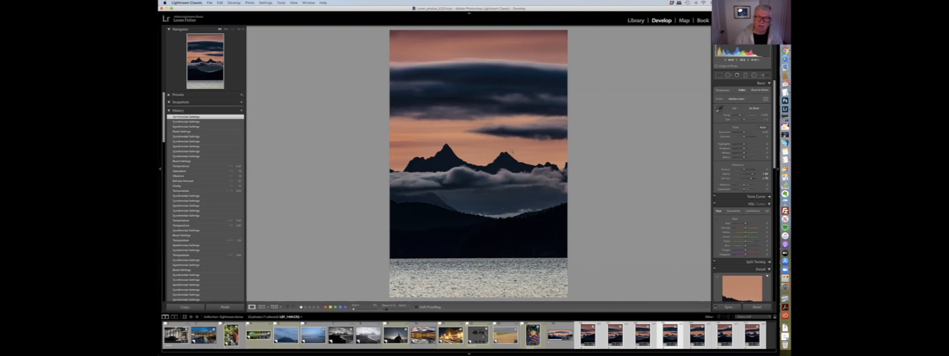
{"action": "left_click", "coordinate": [620, 342]}
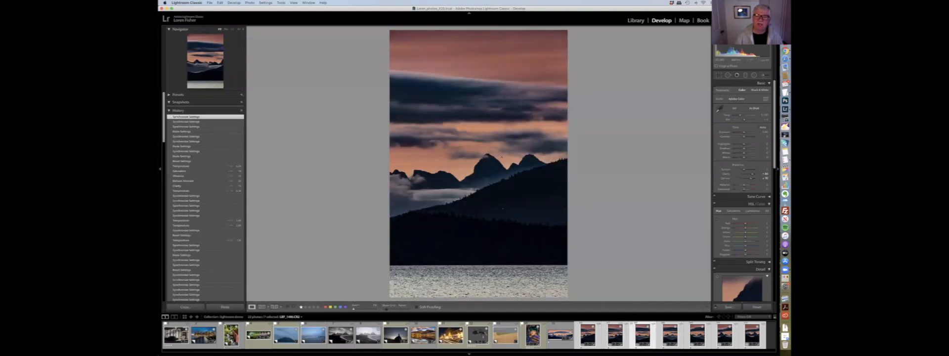
{"action": "key", "text": "Right"}
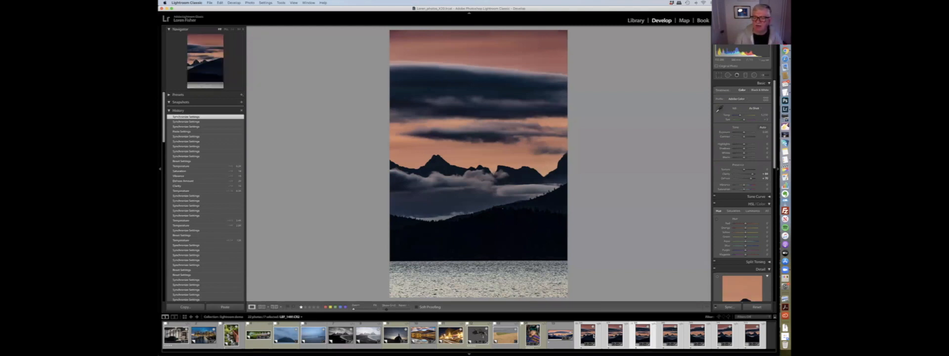
- Merge the selected frames into a Spherical panorama with Boundary Warp raised fully, and preview the merged panorama
{"action": "left_click", "coordinate": [235, 3]}
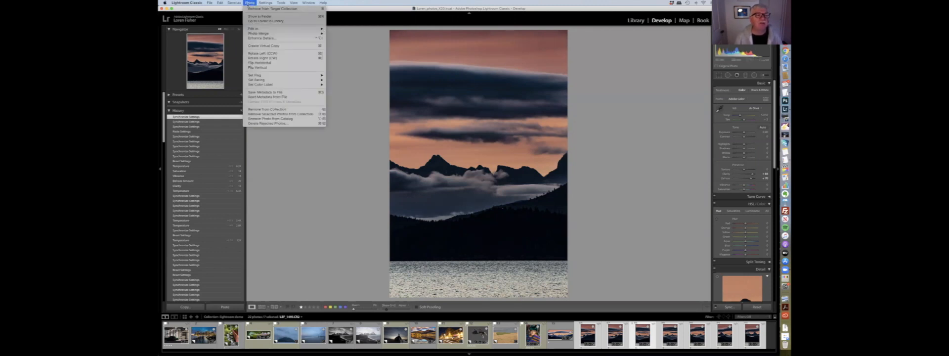
{"action": "mouse_move", "coordinate": [259, 35]}
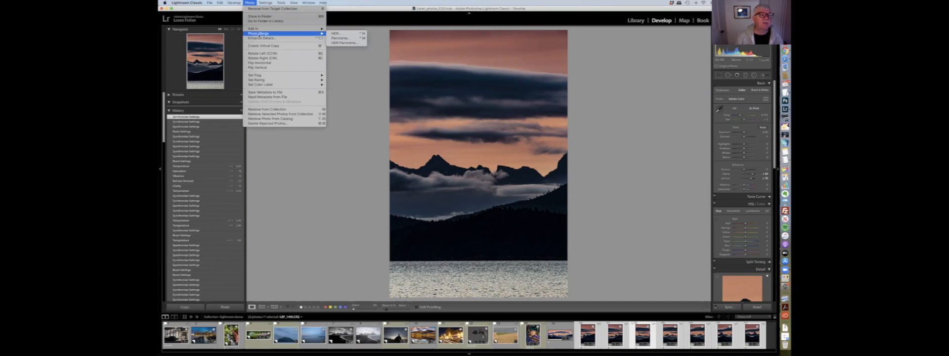
{"action": "left_click", "coordinate": [344, 39]}
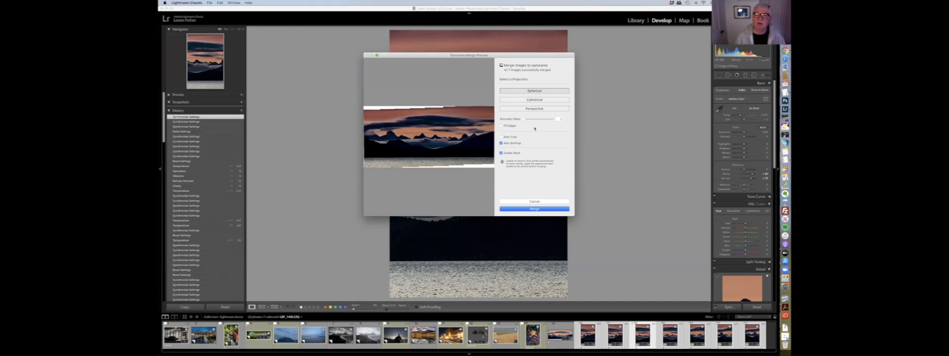
{"action": "left_click_drag", "start_coordinate": [522, 120], "coordinate": [552, 120]}
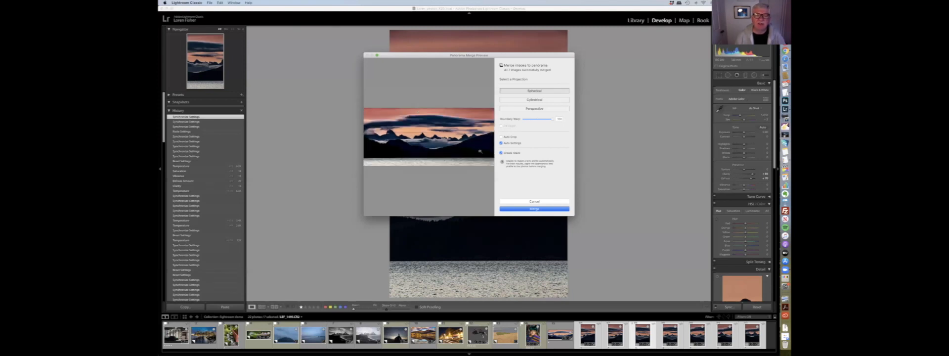
{"action": "left_click", "coordinate": [540, 202]}
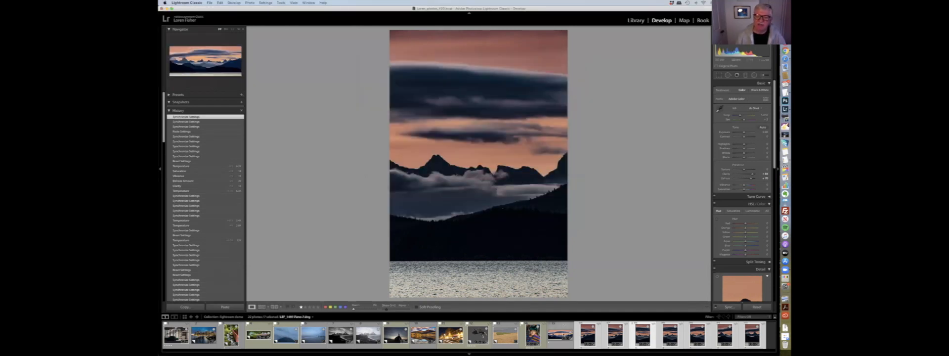
{"action": "left_click", "coordinate": [561, 335]}
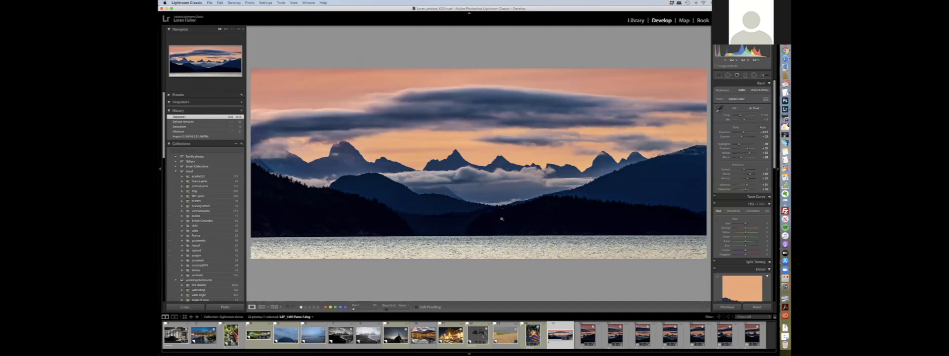
{"action": "left_click", "coordinate": [587, 336]}
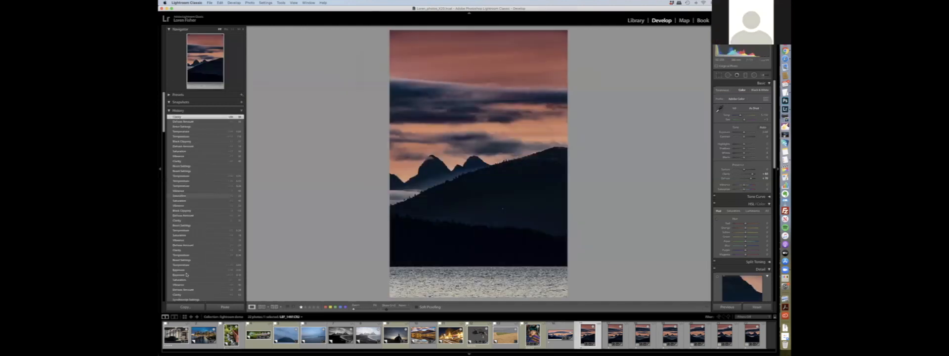
- Review the edit history of the sunset frame and the portrait photo, stepping back to an earlier portrait state
{"action": "scroll", "coordinate": [189, 272], "scroll_direction": "down", "scroll_amount": 10}
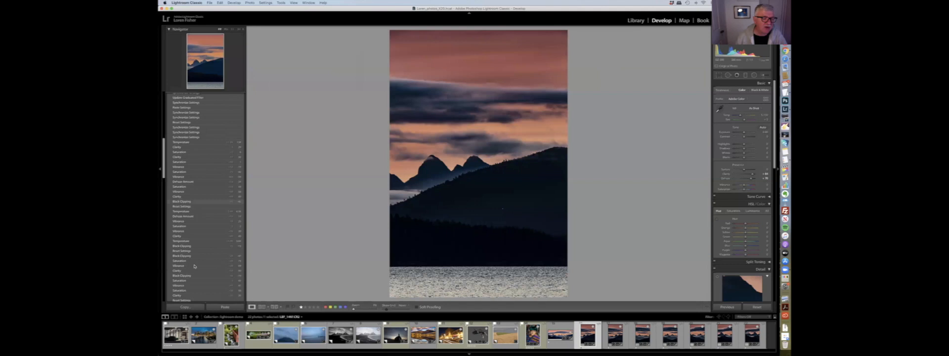
{"action": "scroll", "coordinate": [201, 248], "scroll_direction": "up", "scroll_amount": 5}
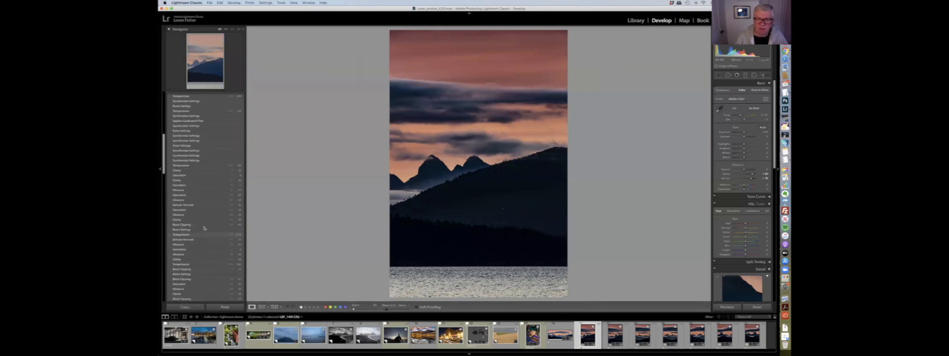
{"action": "scroll", "coordinate": [204, 228], "scroll_direction": "up", "scroll_amount": 5}
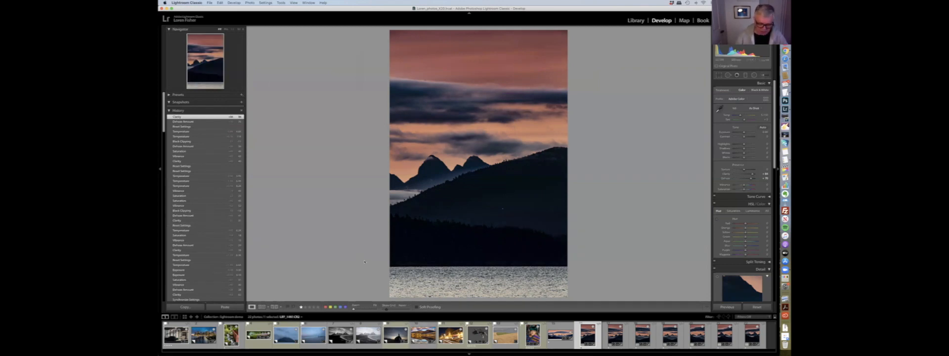
{"action": "left_click", "coordinate": [365, 337]}
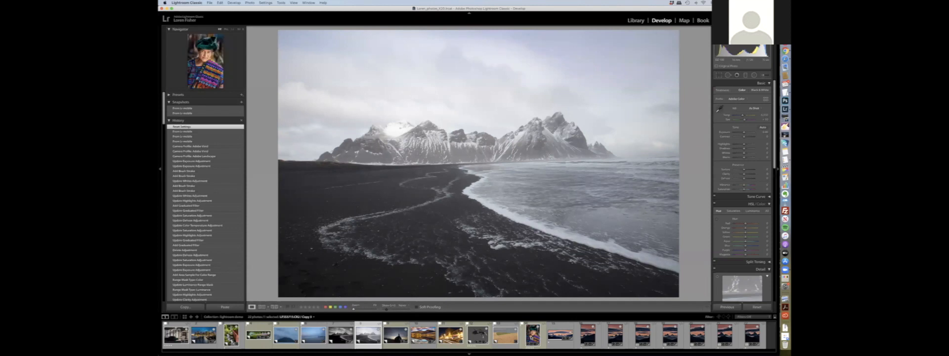
{"action": "left_click", "coordinate": [534, 338]}
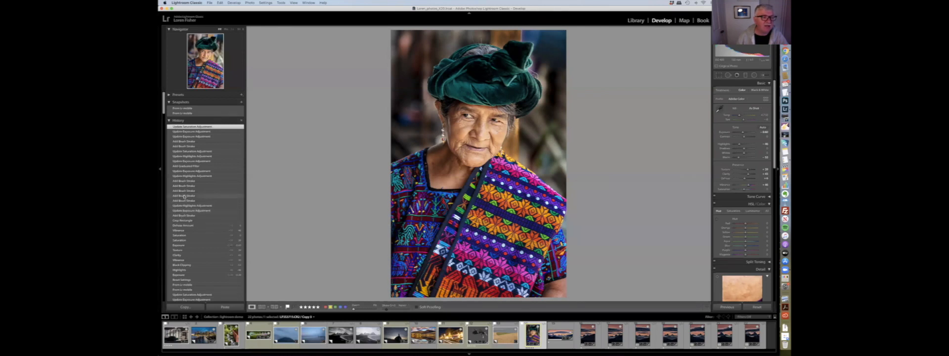
{"action": "left_click", "coordinate": [190, 161]}
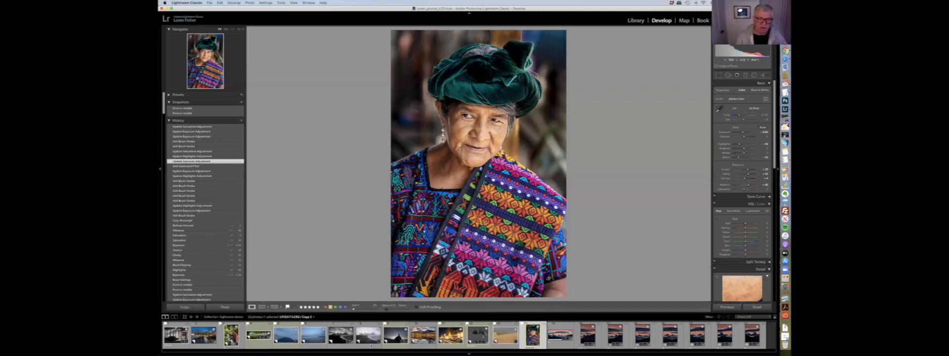
- Open the black-sand beach photo, apply Auto tone, and adjust its white balance and Presence sliders
{"action": "left_click", "coordinate": [368, 336]}
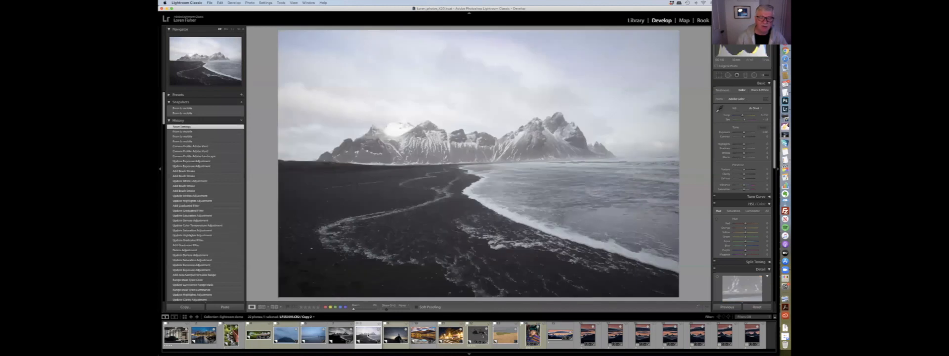
{"action": "left_click", "coordinate": [764, 127]}
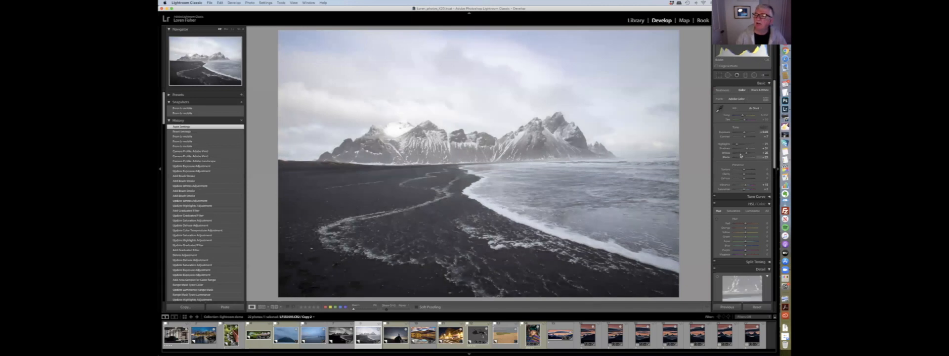
{"action": "left_click_drag", "start_coordinate": [742, 115], "coordinate": [743, 116]}
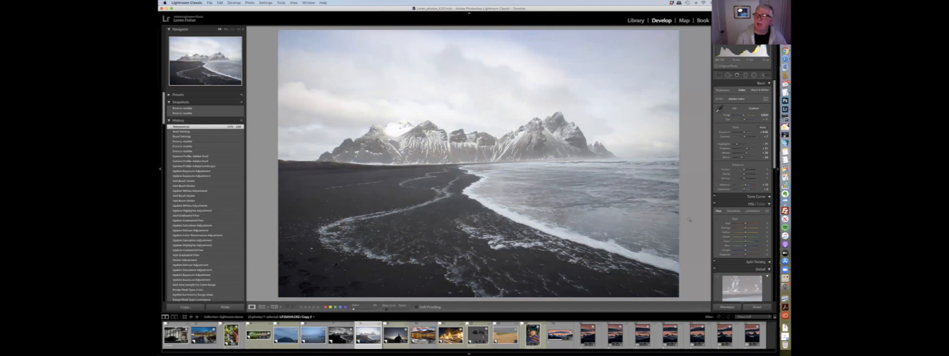
{"action": "left_click_drag", "start_coordinate": [749, 187], "coordinate": [748, 187]}
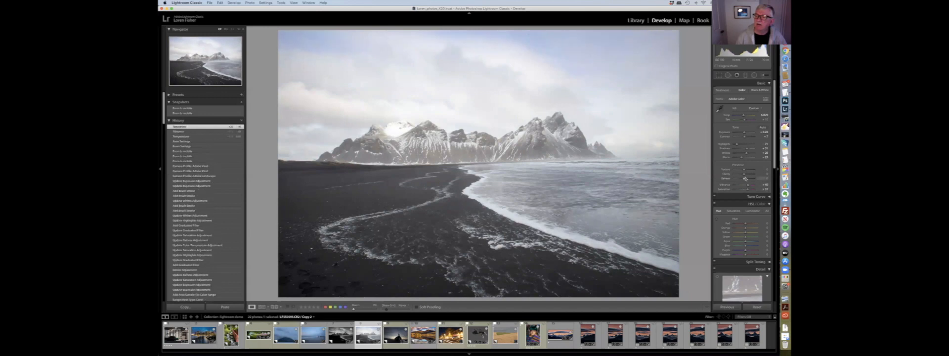
{"action": "left_click_drag", "start_coordinate": [743, 177], "coordinate": [752, 169]}
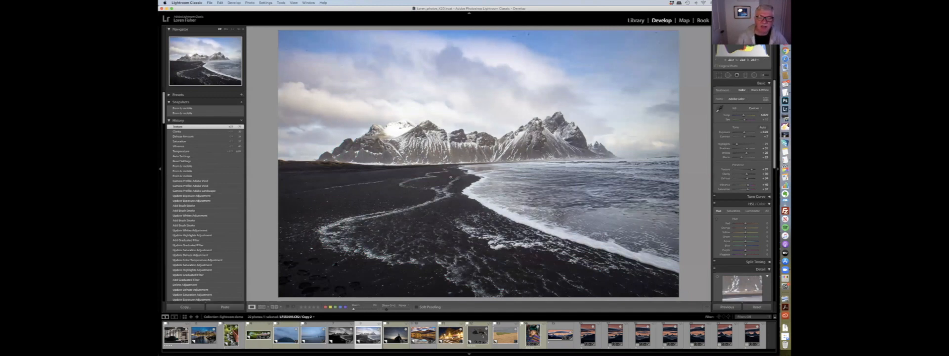
- Create a virtual copy of the edited beach photo
{"action": "right_click", "coordinate": [451, 177]}
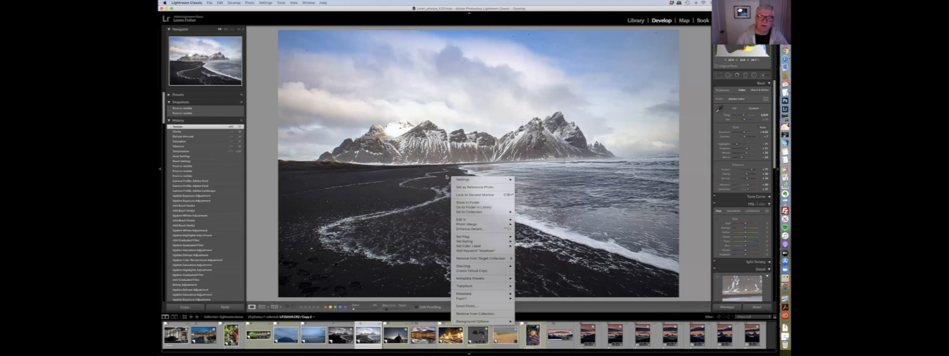
{"action": "left_click", "coordinate": [471, 271]}
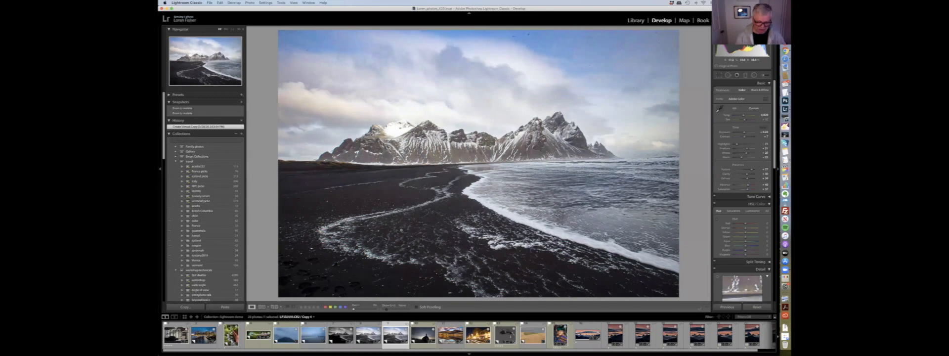
- Find the beach virtual copy in the Library grid, open it in Develop and convert it to Black & White
{"action": "key", "text": "g"}
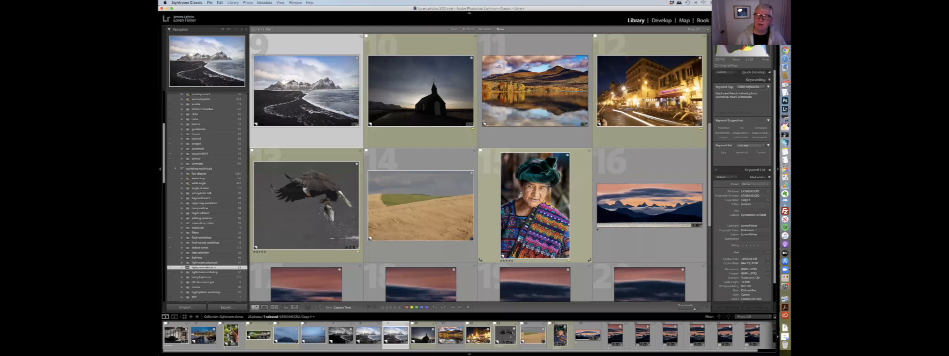
{"action": "scroll", "coordinate": [438, 190], "scroll_direction": "down", "scroll_amount": 3}
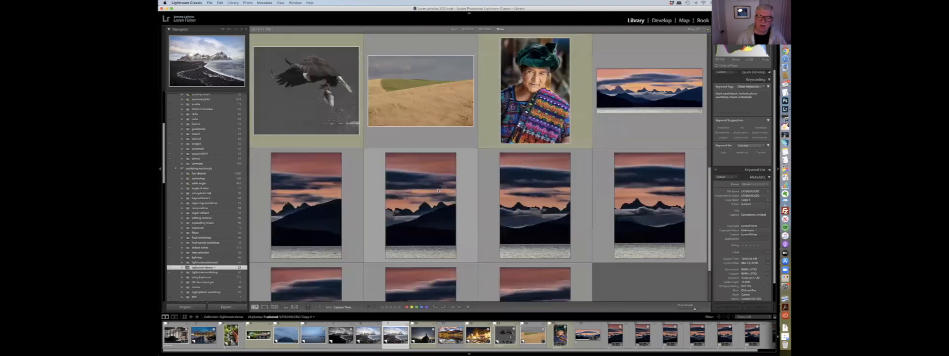
{"action": "scroll", "coordinate": [438, 191], "scroll_direction": "down", "scroll_amount": 2}
{"action": "scroll", "coordinate": [439, 190], "scroll_direction": "up", "scroll_amount": 15}
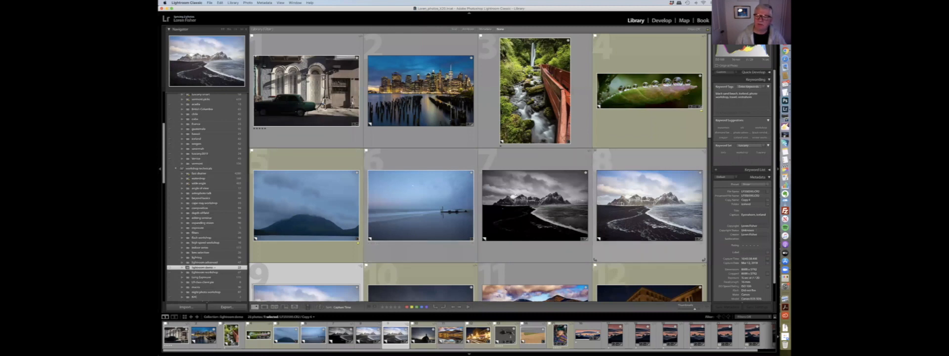
{"action": "scroll", "coordinate": [618, 173], "scroll_direction": "down", "scroll_amount": 2}
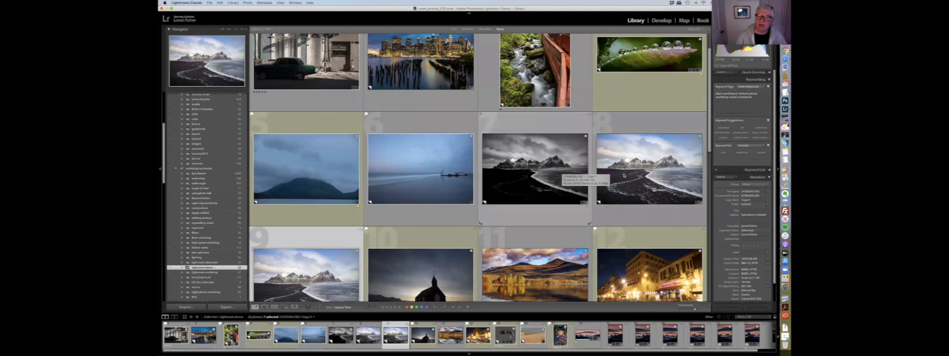
{"action": "double_click", "coordinate": [595, 175]}
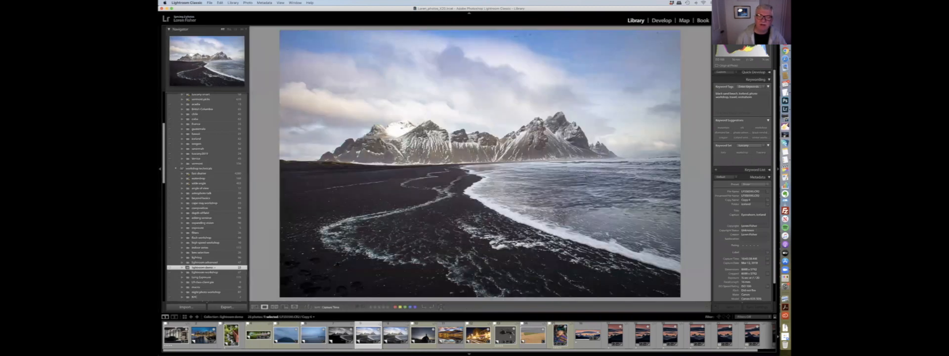
{"action": "key", "text": "d"}
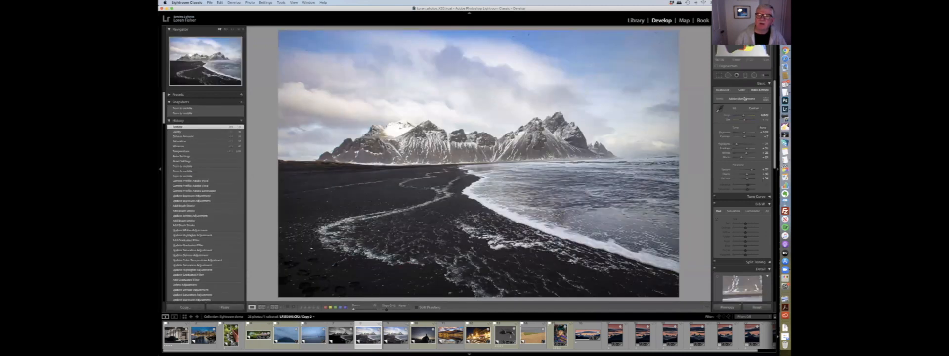
{"action": "left_click", "coordinate": [764, 91]}
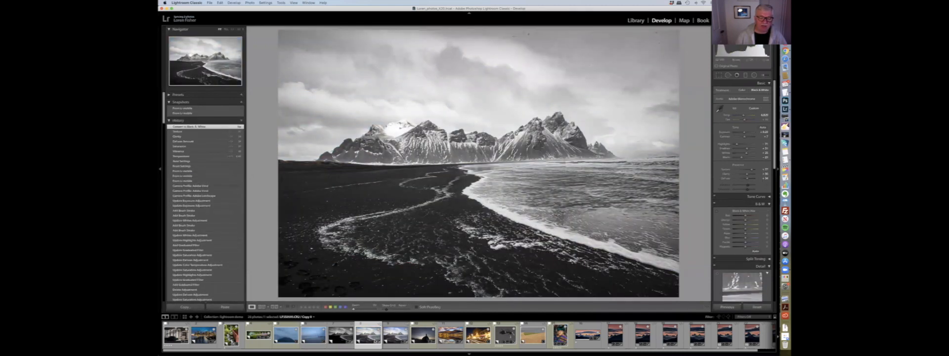
- Compare the colour beach photo's settings with its other black-and-white version from the filmstrip
{"action": "left_click", "coordinate": [395, 335]}
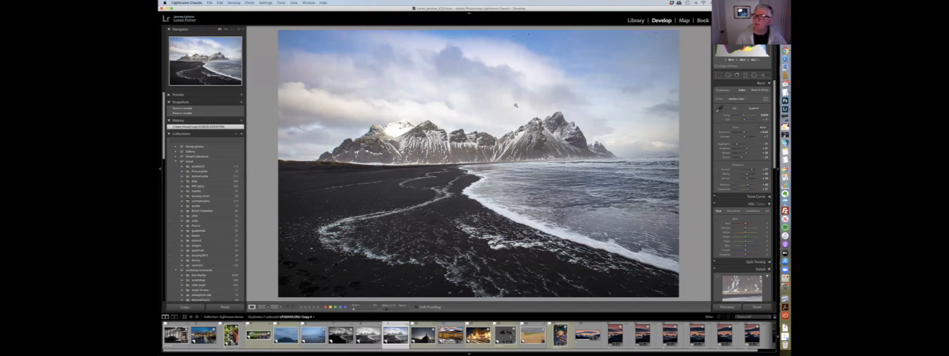
{"action": "scroll", "coordinate": [734, 138], "scroll_direction": "down", "scroll_amount": 6}
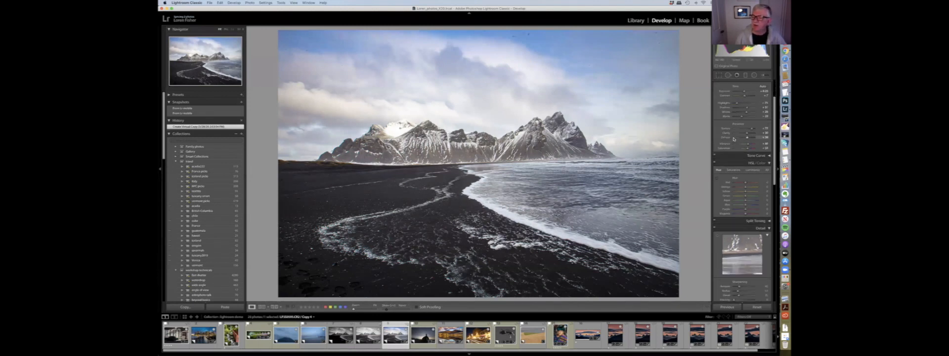
{"action": "scroll", "coordinate": [734, 140], "scroll_direction": "down", "scroll_amount": 5}
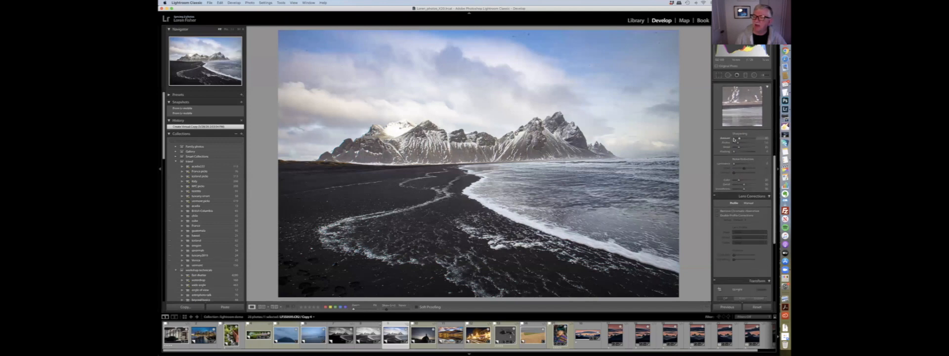
{"action": "scroll", "coordinate": [734, 139], "scroll_direction": "up", "scroll_amount": 10}
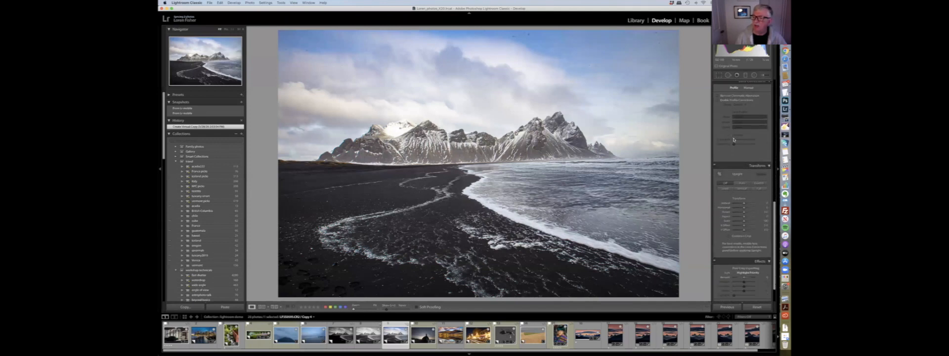
{"action": "scroll", "coordinate": [733, 140], "scroll_direction": "up", "scroll_amount": 5}
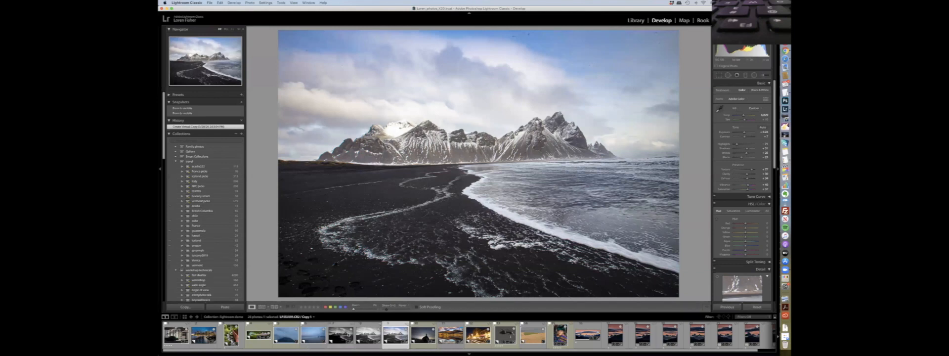
{"action": "left_click", "coordinate": [345, 336]}
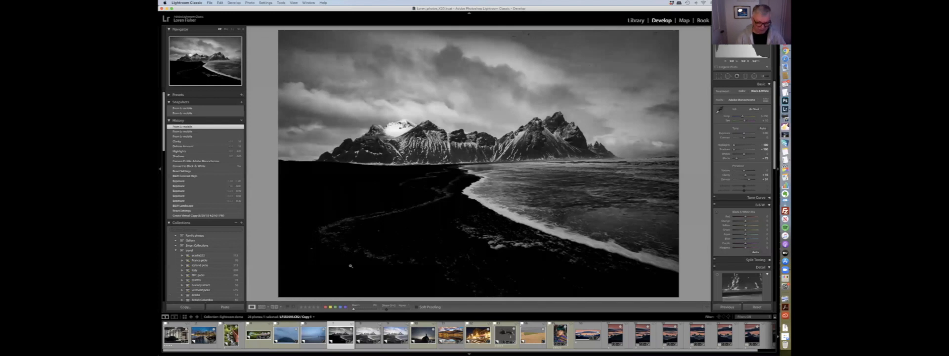
- Return to the Library grid and open the seascape photo, then the black church photo
{"action": "key", "text": "g"}
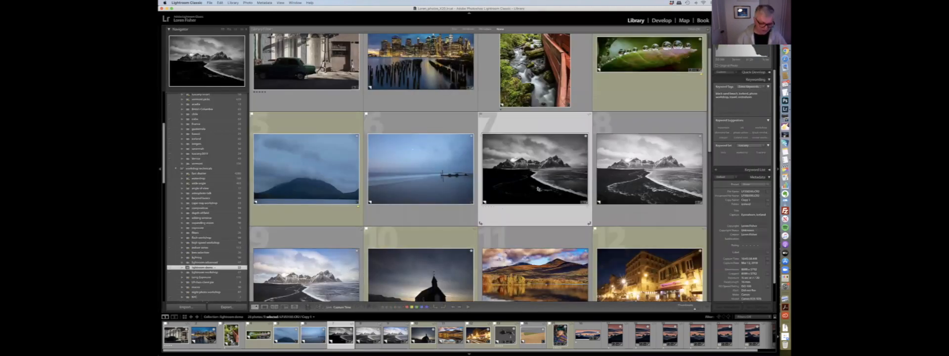
{"action": "left_click", "coordinate": [413, 179]}
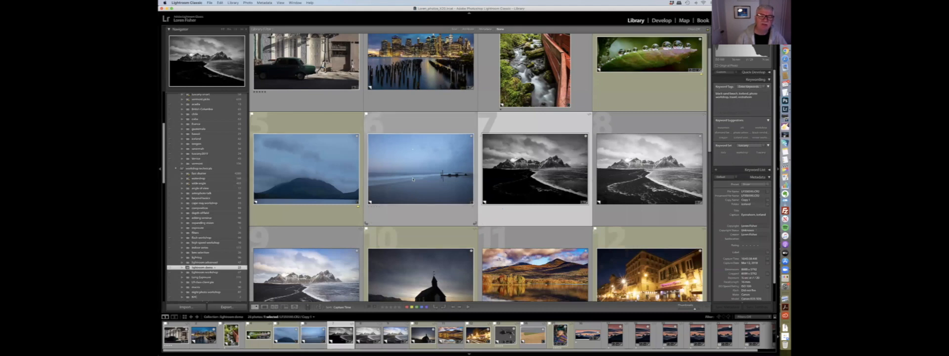
{"action": "double_click", "coordinate": [413, 179]}
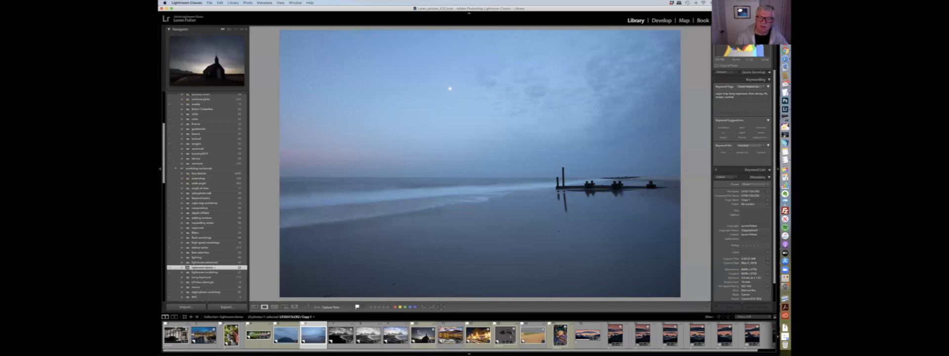
{"action": "left_click", "coordinate": [419, 333]}
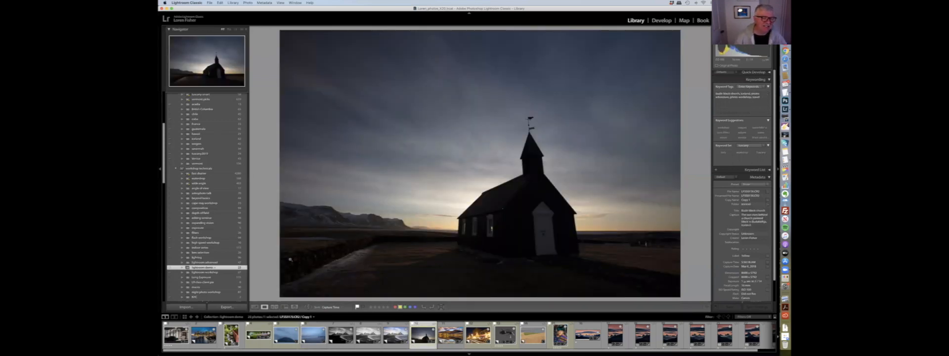
- Open the Export dialog for the black church photo and review its export location and file naming options
{"action": "left_click", "coordinate": [225, 307]}
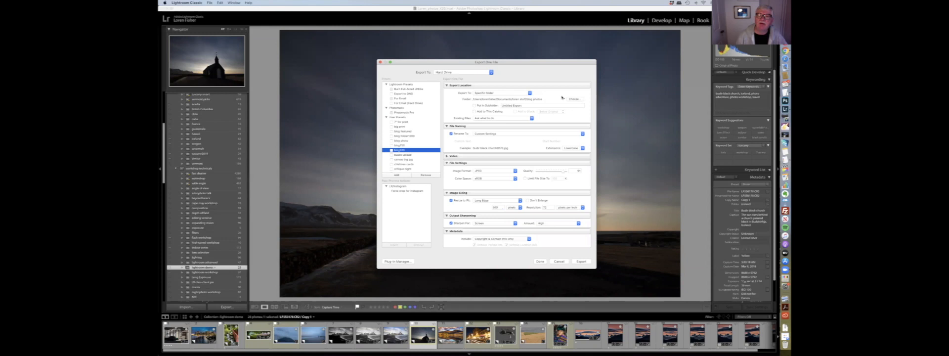
{"action": "left_click", "coordinate": [494, 106]}
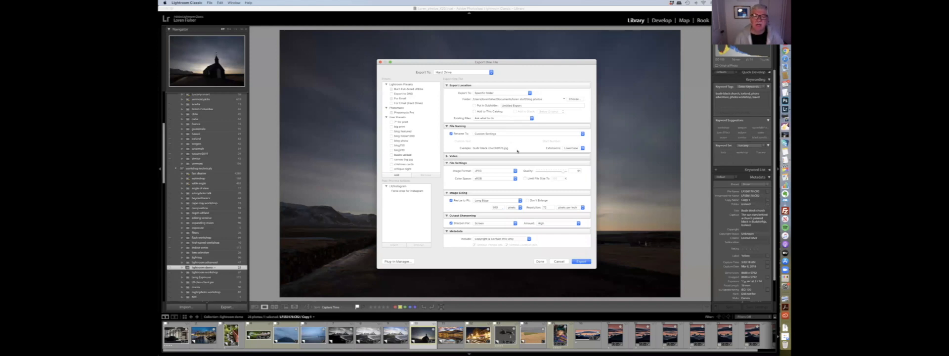
{"action": "left_click", "coordinate": [483, 134]}
{"action": "left_click", "coordinate": [448, 156]}
{"action": "left_click", "coordinate": [448, 157]}
- Choose JPEG as the image format and turn off Resize to Fit
{"action": "left_click", "coordinate": [494, 172]}
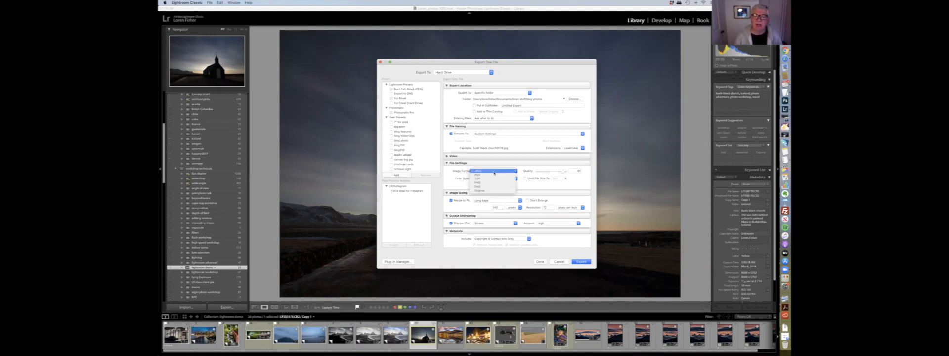
{"action": "left_click", "coordinate": [494, 172]}
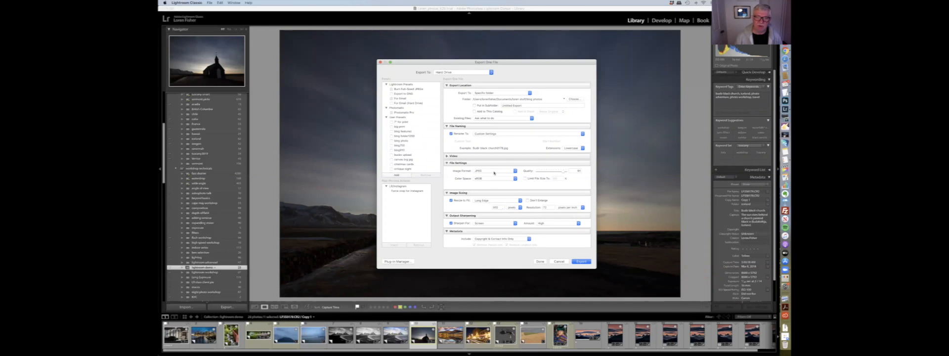
{"action": "left_click", "coordinate": [494, 173]}
{"action": "left_click", "coordinate": [494, 172]}
{"action": "left_click", "coordinate": [451, 201]}
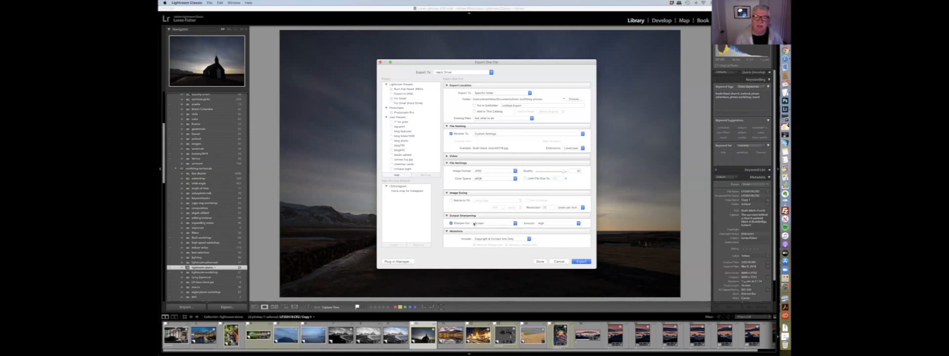
- Set output sharpening to Screen with a High amount
{"action": "left_click", "coordinate": [547, 223]}
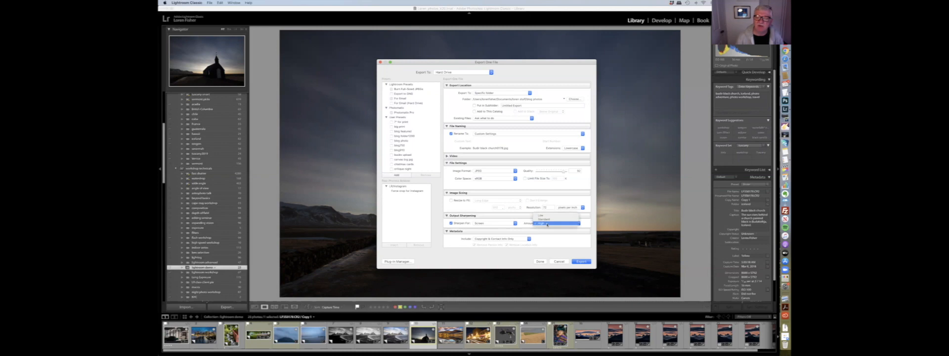
{"action": "left_click", "coordinate": [547, 224]}
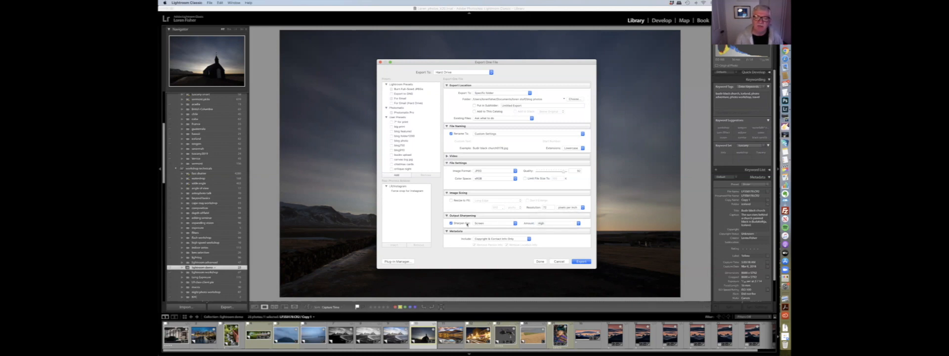
{"action": "left_click", "coordinate": [483, 223]}
{"action": "left_click", "coordinate": [488, 228]}
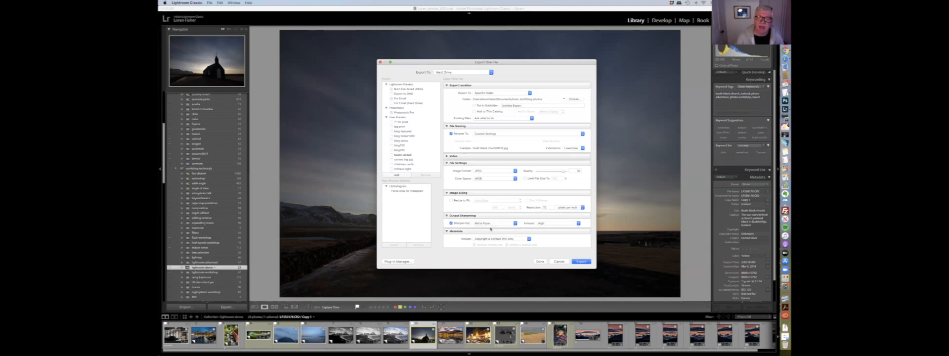
{"action": "left_click", "coordinate": [543, 224]}
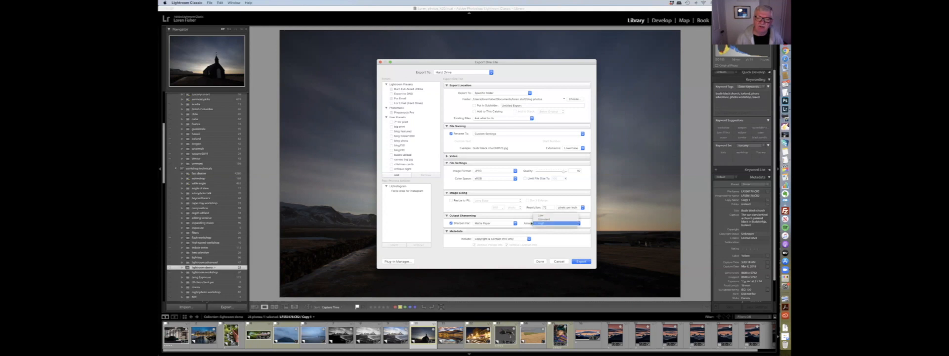
{"action": "left_click", "coordinate": [543, 224]}
{"action": "left_click", "coordinate": [490, 224]}
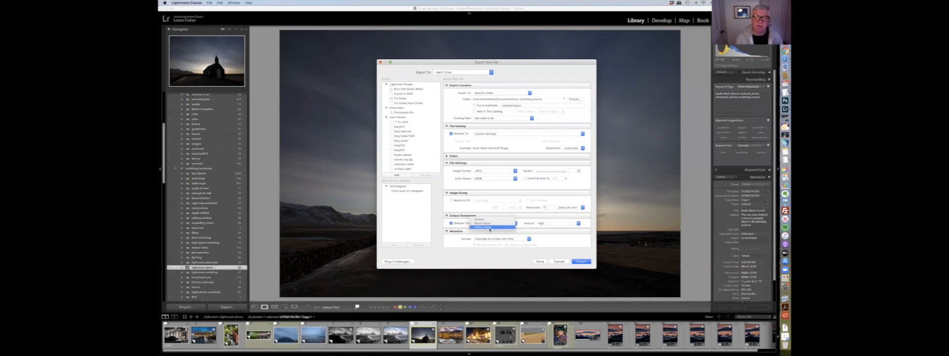
{"action": "left_click", "coordinate": [492, 228]}
{"action": "left_click", "coordinate": [487, 224]}
{"action": "left_click", "coordinate": [494, 216]}
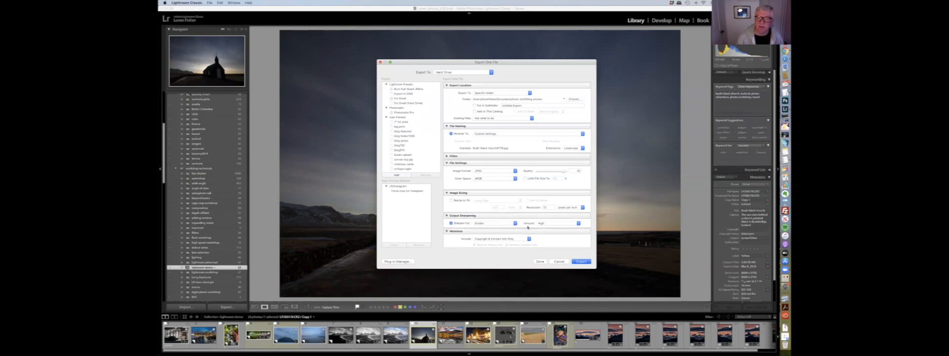
{"action": "left_click", "coordinate": [543, 224]}
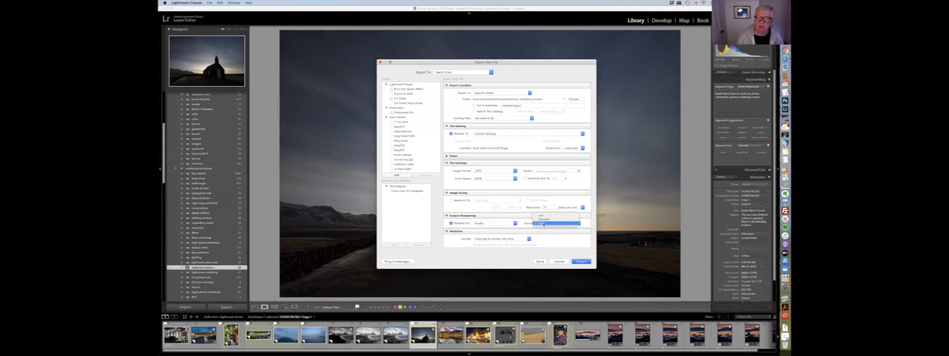
{"action": "left_click", "coordinate": [543, 225]}
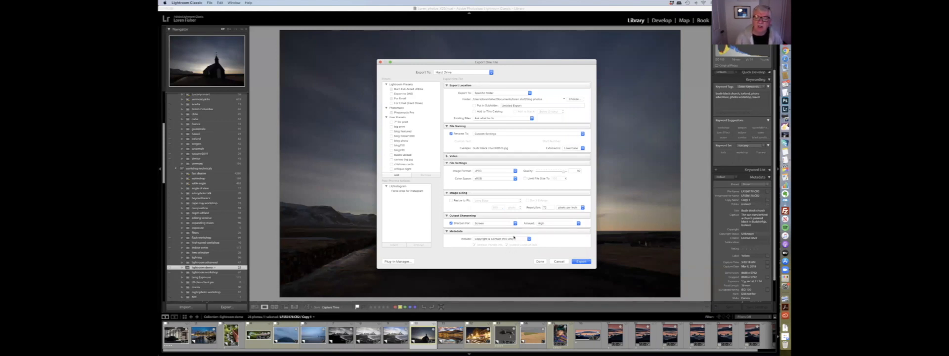
- Try the All Metadata option, then set the metadata back to Copyright & Contact Info Only
{"action": "left_click", "coordinate": [509, 240]}
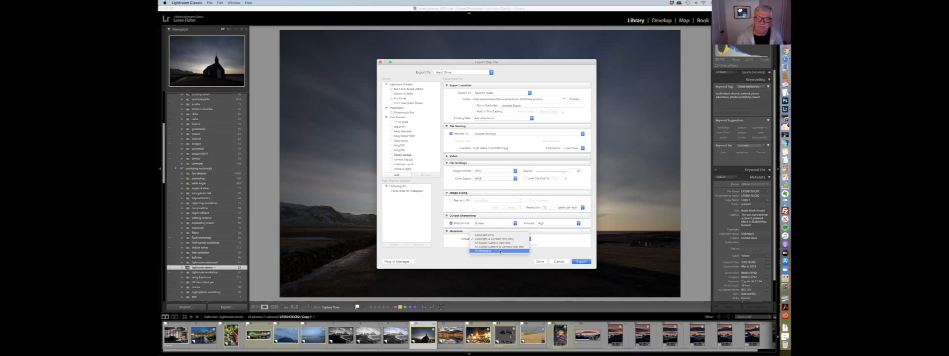
{"action": "left_click", "coordinate": [500, 250]}
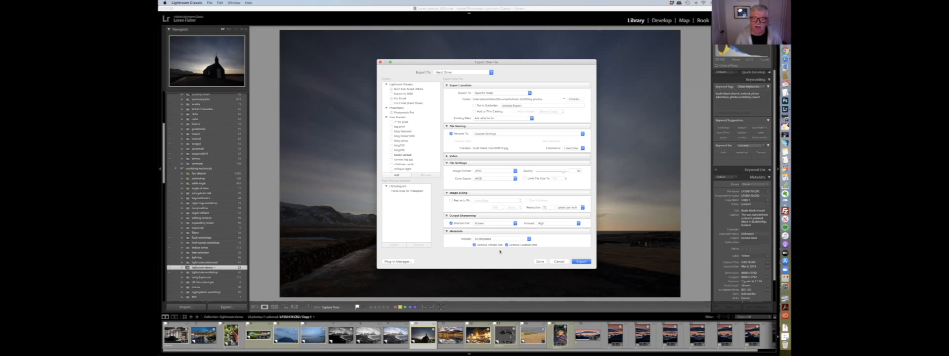
{"action": "left_click", "coordinate": [500, 239]}
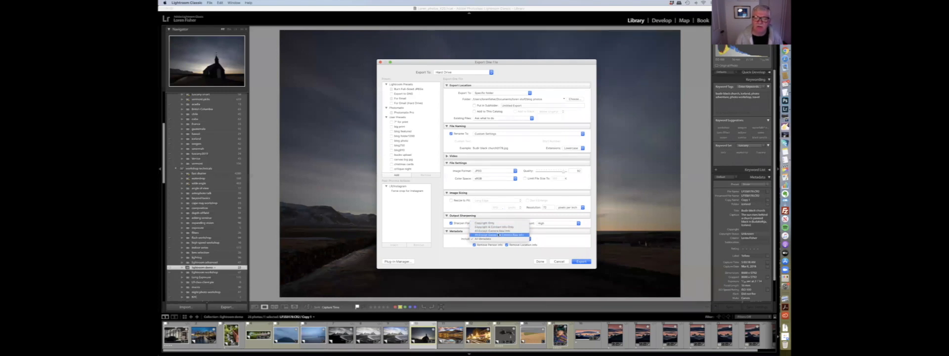
{"action": "left_click", "coordinate": [497, 227]}
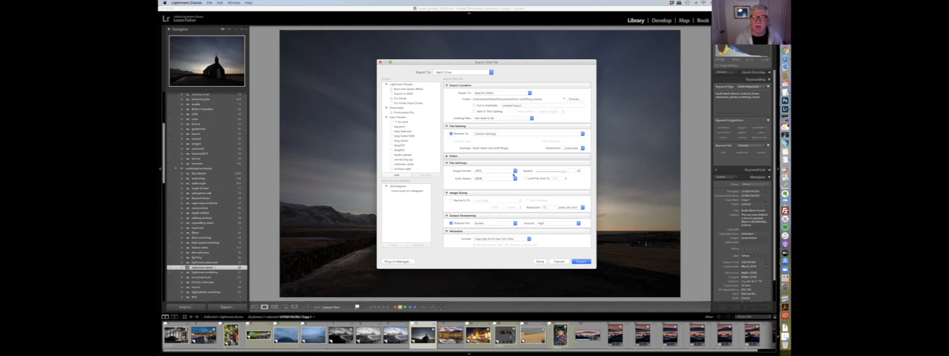
- Select a saved user export preset and scroll through its settings
{"action": "left_click", "coordinate": [398, 150]}
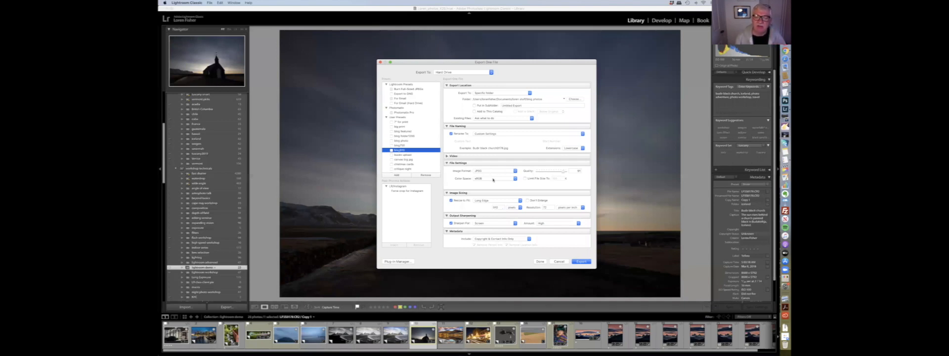
{"action": "scroll", "coordinate": [494, 183], "scroll_direction": "down", "scroll_amount": 5}
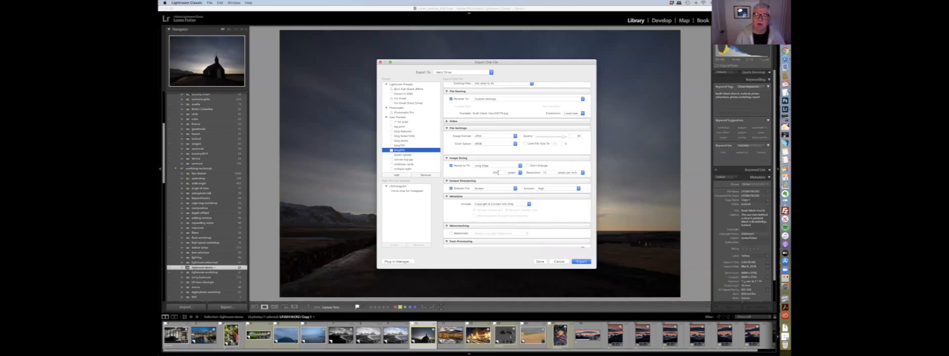
{"action": "scroll", "coordinate": [535, 194], "scroll_direction": "down", "scroll_amount": 2}
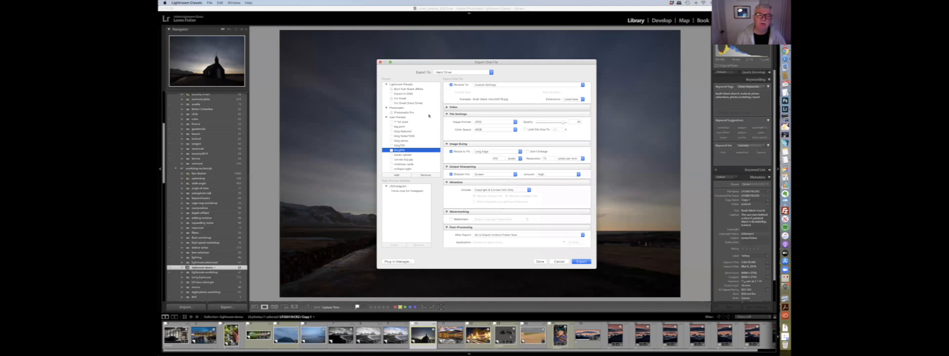
- Cancel adding a new export preset and export the church photo with the chosen settings
{"action": "left_click", "coordinate": [397, 175]}
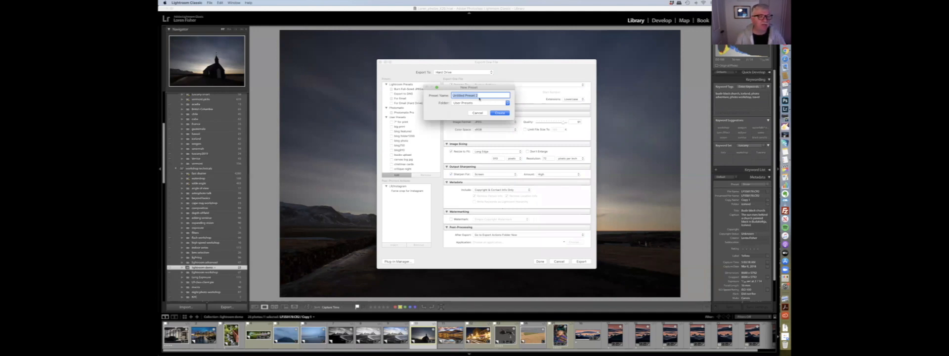
{"action": "left_click", "coordinate": [481, 113]}
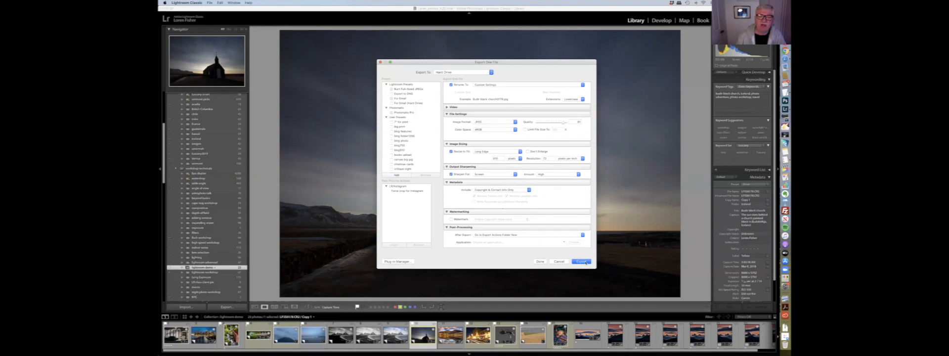
{"action": "left_click", "coordinate": [585, 263]}
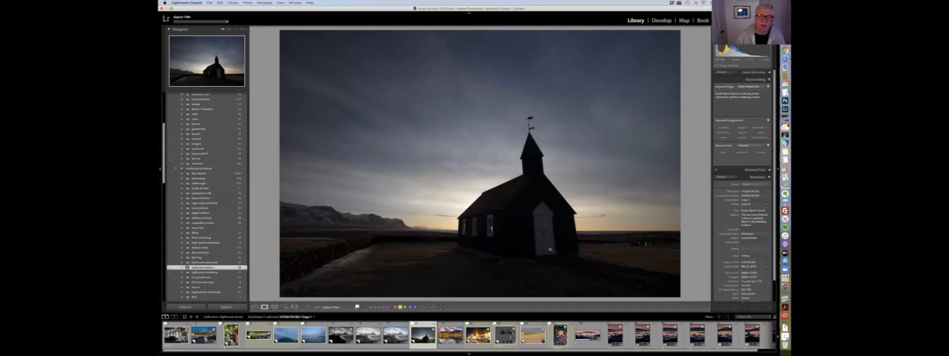
- Open the photo's context menu to view the Export submenu presets, then dismiss it
{"action": "right_click", "coordinate": [460, 103]}
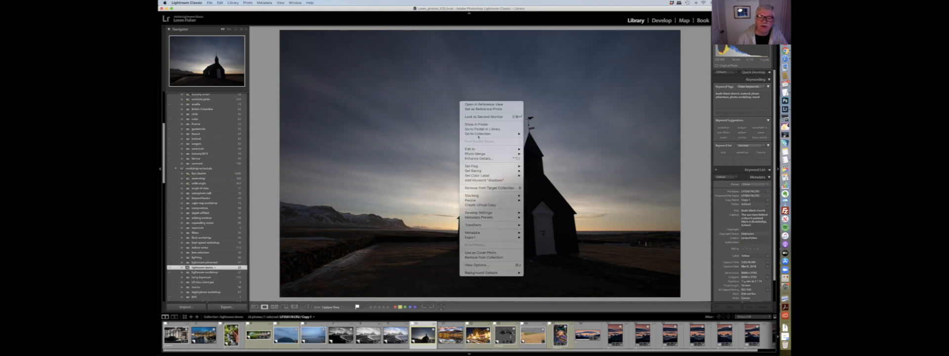
{"action": "mouse_move", "coordinate": [474, 237]}
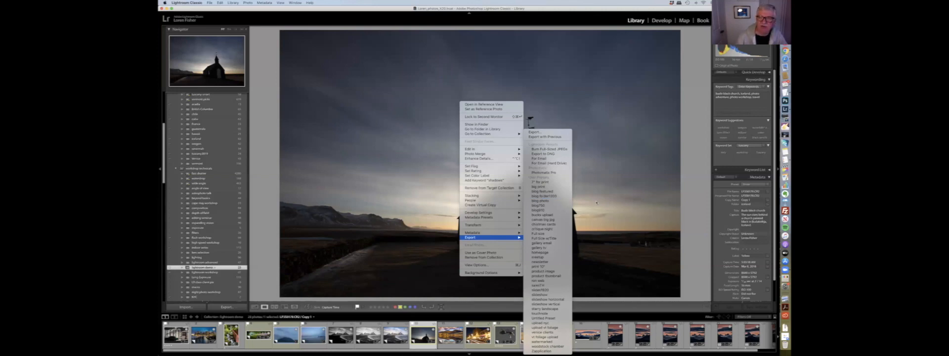
{"action": "key", "text": "Escape"}
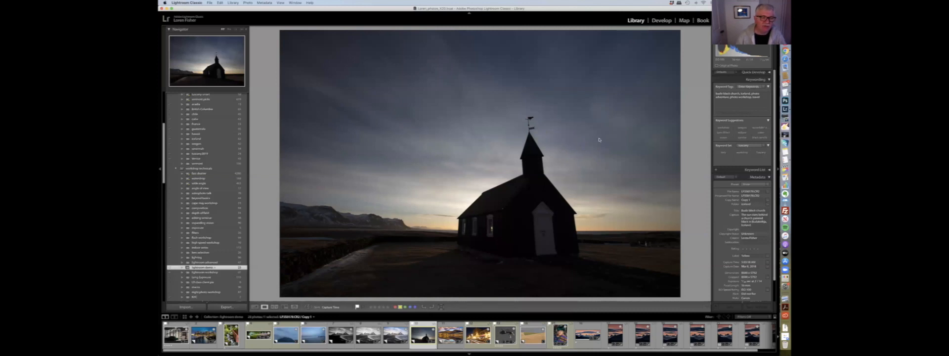
- Visit the Print, Slideshow, Book, Map and Develop modules, returning to Library
{"action": "key", "text": "super+alt+6"}
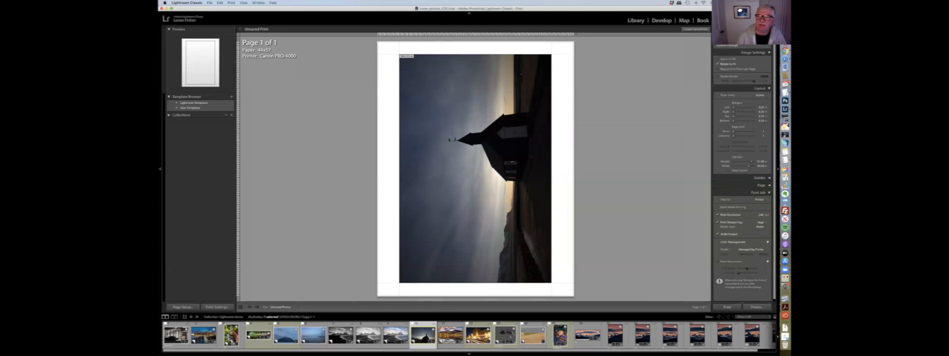
{"action": "left_click", "coordinate": [770, 20]}
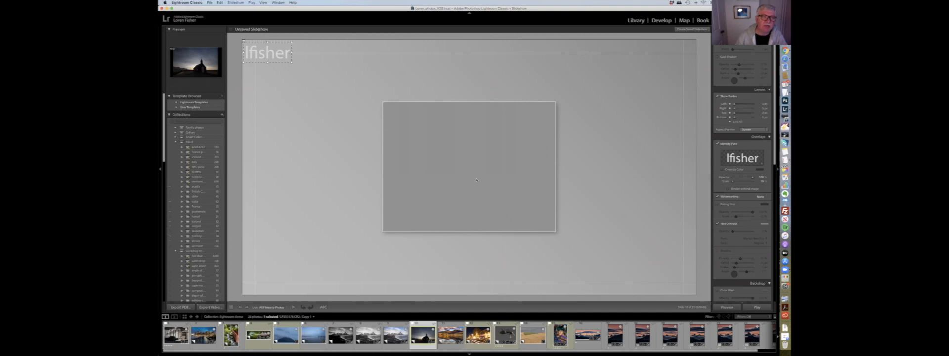
{"action": "key", "text": "alt+super+4"}
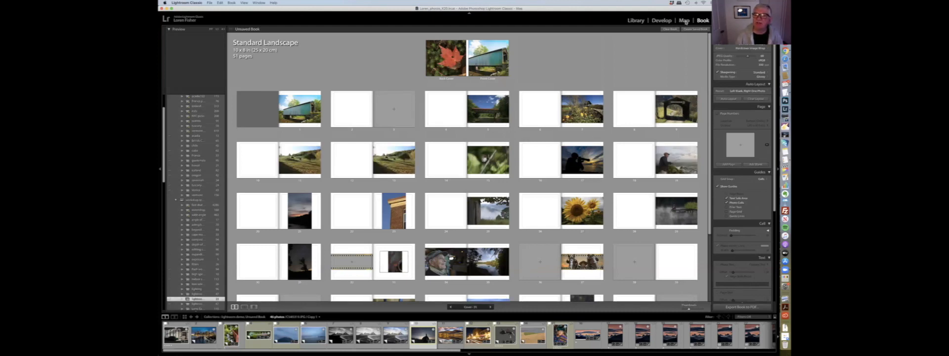
{"action": "left_click", "coordinate": [684, 21]}
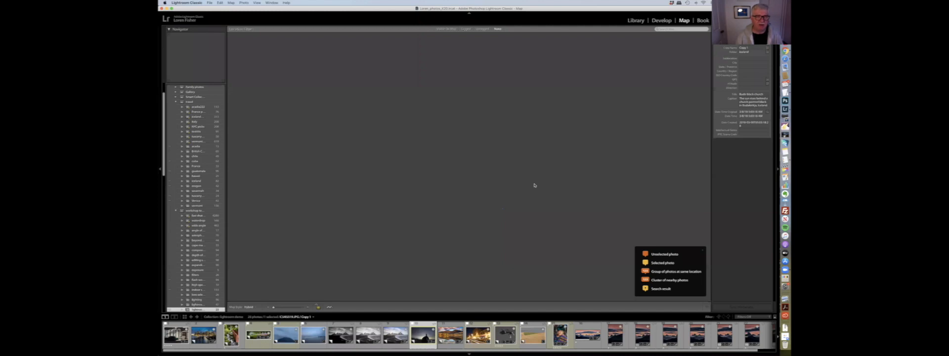
{"action": "left_click", "coordinate": [661, 21]}
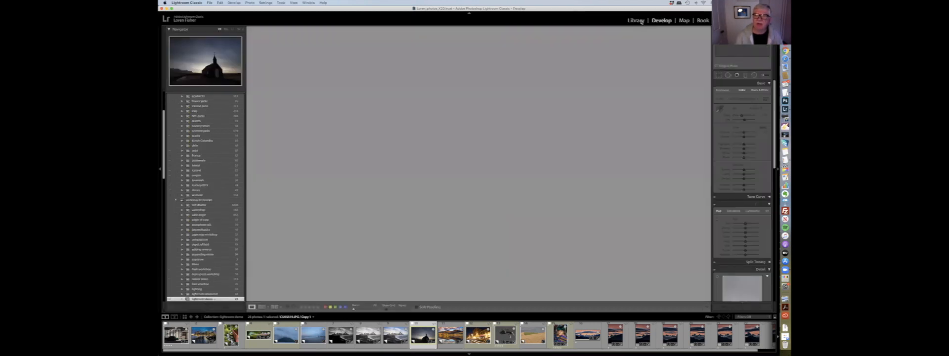
{"action": "left_click", "coordinate": [636, 21]}
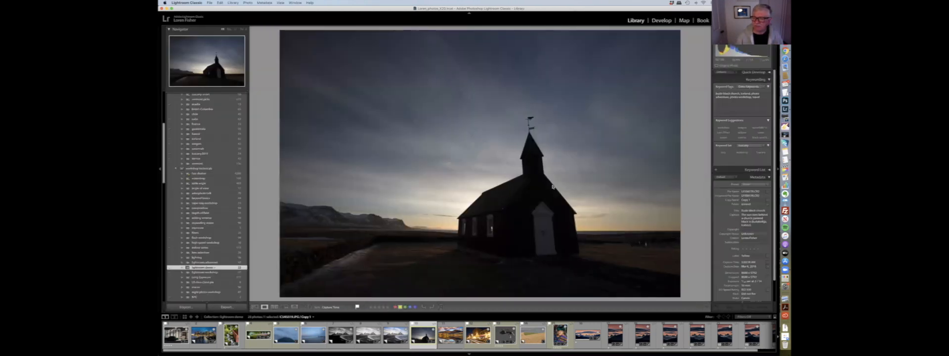